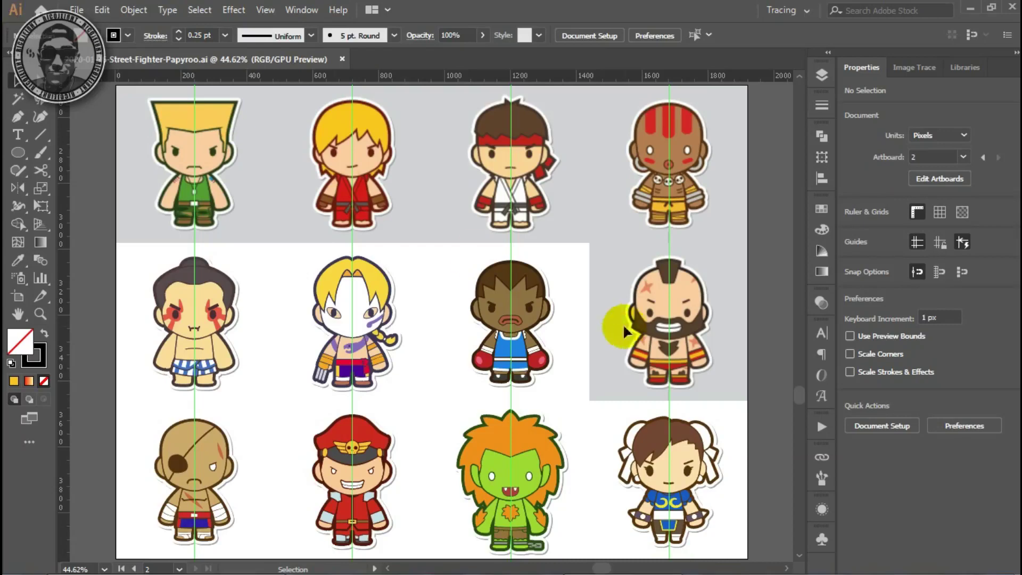
Zoom from 44.62% to 400% on Zangief's torso, chest hair and red-and-yellow trunks.
{"action": "scroll", "coordinate": [564, 301], "scroll_direction": "up", "scroll_amount": 2}
{"action": "scroll", "coordinate": [393, 358], "scroll_direction": "up", "scroll_amount": 2}
{"action": "scroll", "coordinate": [479, 244], "scroll_direction": "up", "scroll_amount": 2}
{"action": "scroll", "coordinate": [438, 328], "scroll_direction": "up", "scroll_amount": 2}
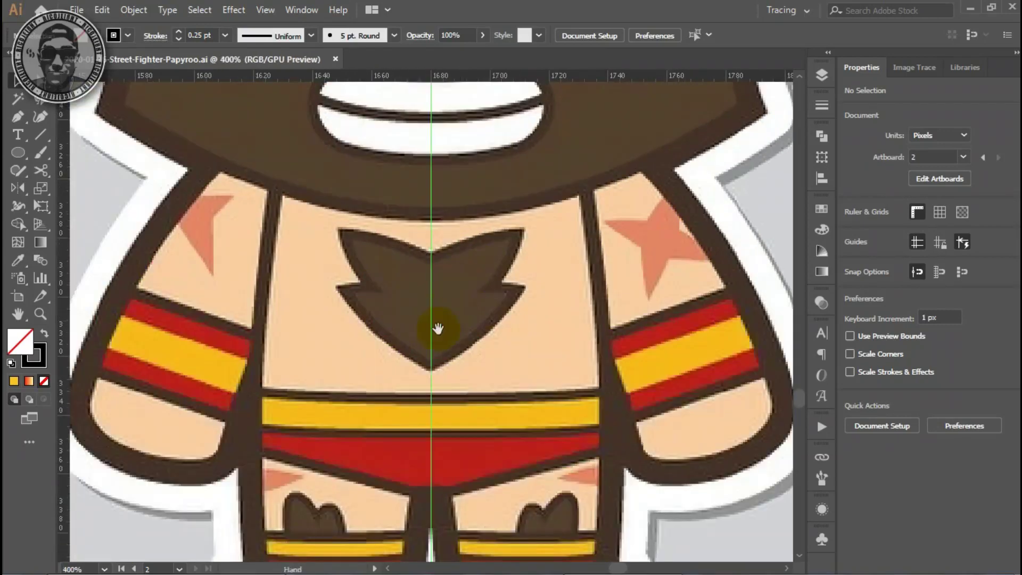
{"action": "left_click_drag", "start_coordinate": [437, 329], "coordinate": [451, 308]}
{"action": "scroll", "coordinate": [525, 342], "scroll_direction": "up", "scroll_amount": 1}
Pen-trace the torso's left edge from the trunks' centre bottom up to the chest's top edge.
{"action": "scroll", "coordinate": [514, 449], "scroll_direction": "down", "scroll_amount": 2}
{"action": "key", "text": "p"}
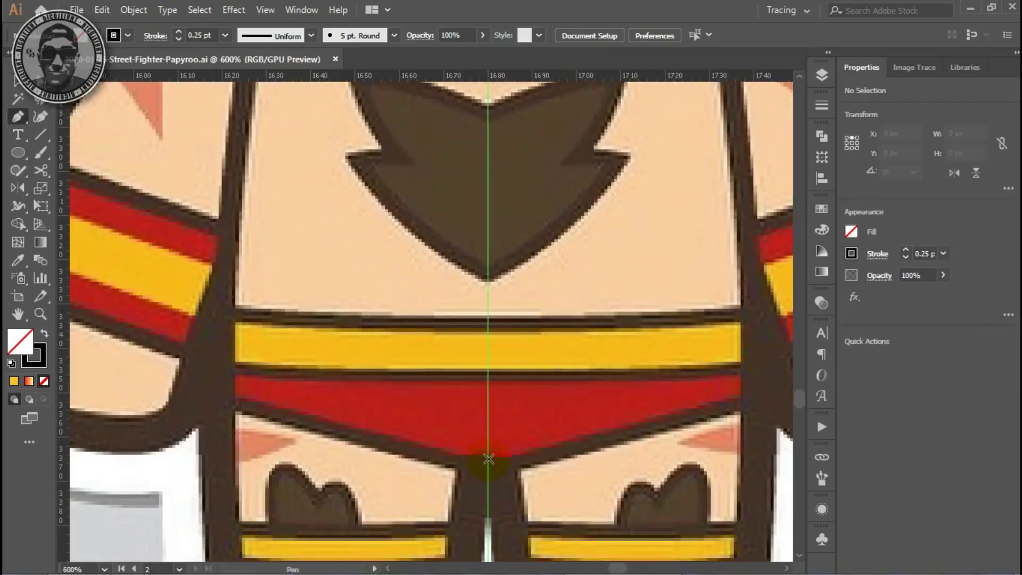
{"action": "left_click", "coordinate": [488, 454]}
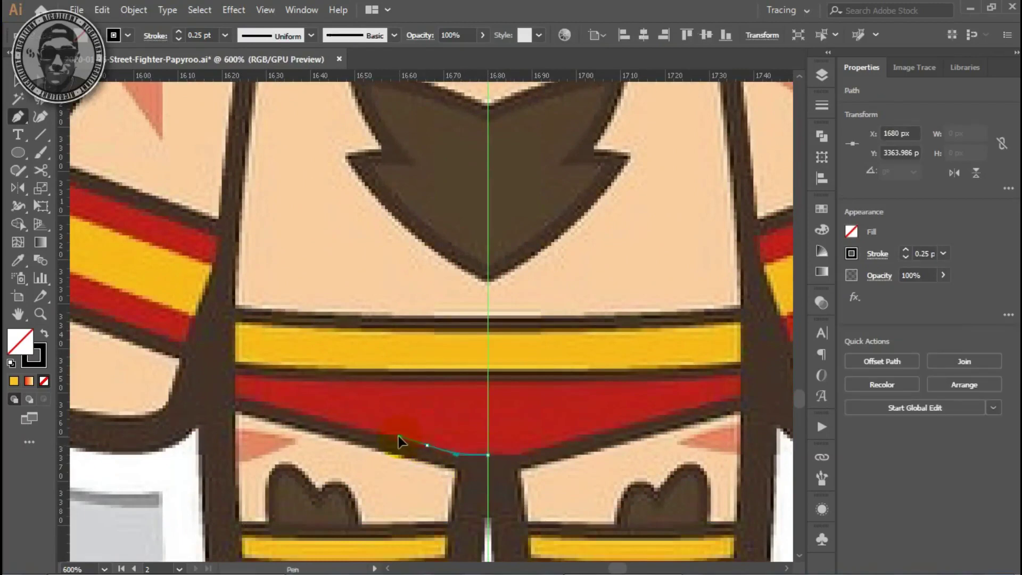
{"action": "left_click", "coordinate": [234, 397]}
{"action": "left_click", "coordinate": [234, 308], "text": "shift"}
{"action": "left_click", "coordinate": [234, 262], "text": "shift"}
{"action": "scroll", "coordinate": [240, 262], "scroll_direction": "up", "scroll_amount": 3}
{"action": "left_click", "coordinate": [231, 167]}
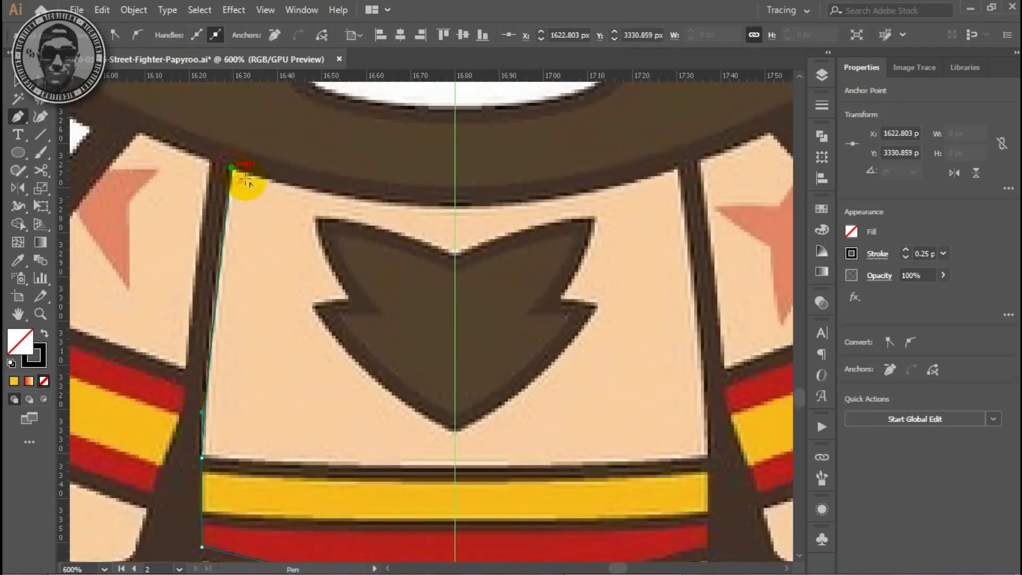
{"action": "left_click_drag", "start_coordinate": [452, 209], "coordinate": [559, 213]}
{"action": "key", "text": "Escape"}
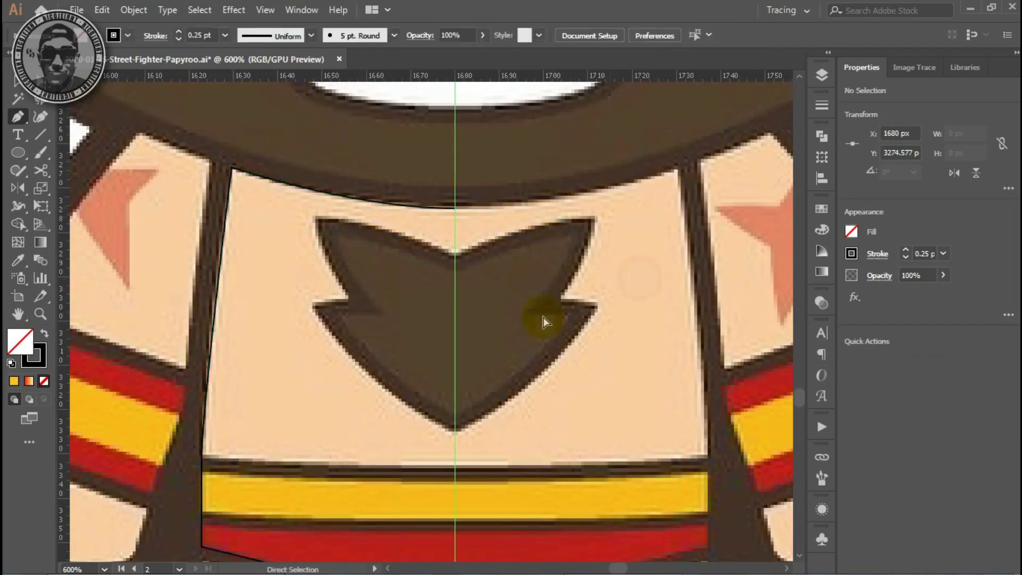
Trace the left half of the chest hair as a curved path.
{"action": "left_click_drag", "start_coordinate": [423, 422], "coordinate": [420, 414]}
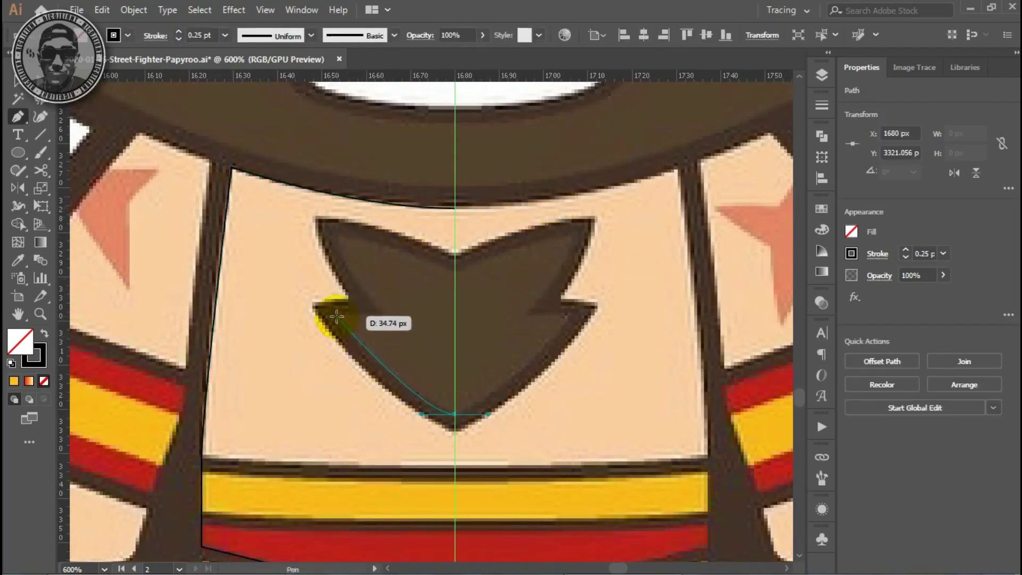
{"action": "left_click_drag", "start_coordinate": [336, 316], "coordinate": [386, 326]}
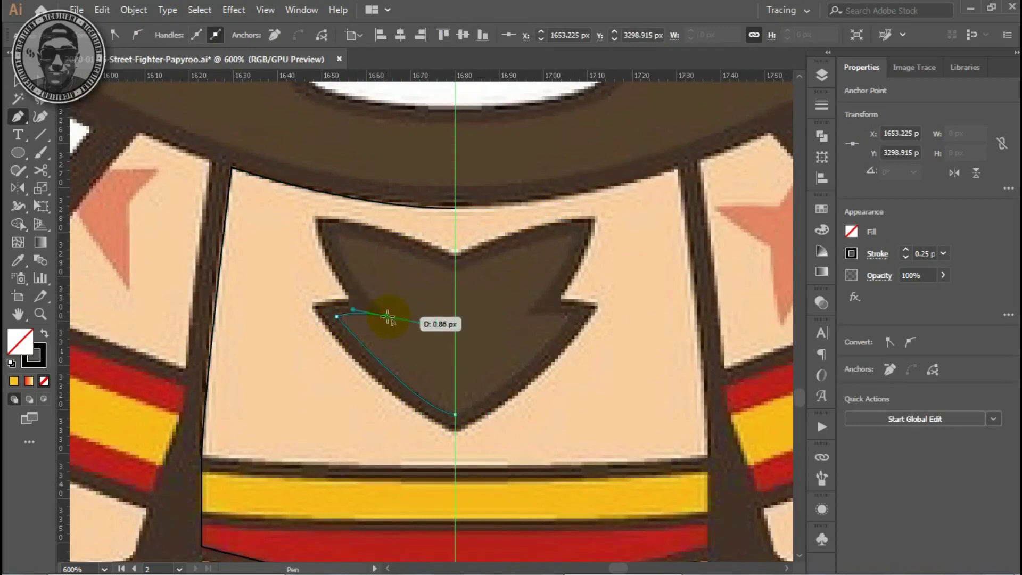
{"action": "left_click", "coordinate": [387, 316]}
{"action": "left_click_drag", "start_coordinate": [329, 234], "coordinate": [323, 232]}
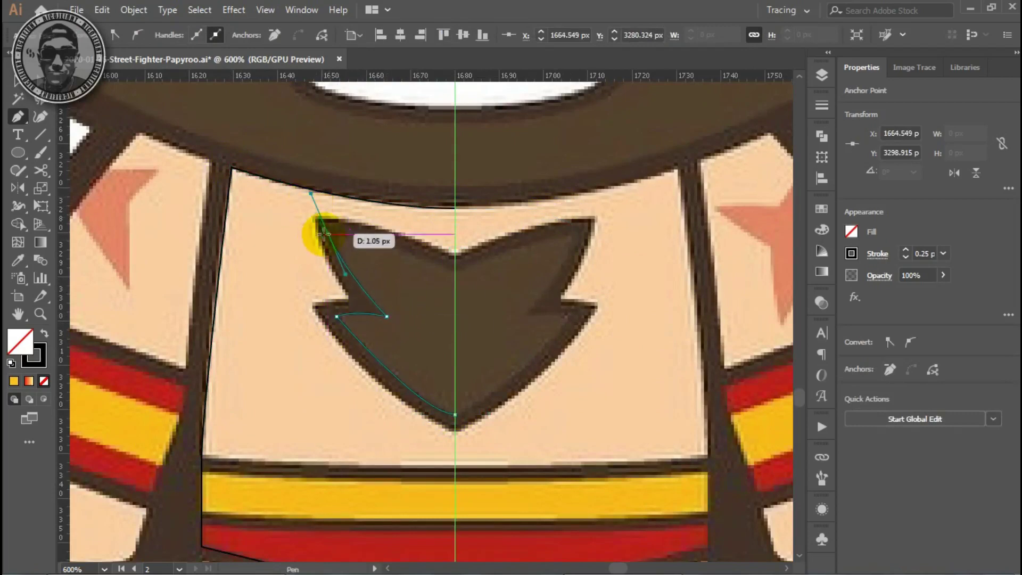
{"action": "mouse_move", "coordinate": [455, 268]}
{"action": "left_mouse_down"}
{"action": "mouse_move", "coordinate": [509, 293]}
{"action": "mouse_move", "coordinate": [456, 262]}
{"action": "left_mouse_up"}
{"action": "left_click", "coordinate": [388, 359], "text": "ctrl"}
{"action": "left_click_drag", "start_coordinate": [388, 358], "coordinate": [422, 273]}
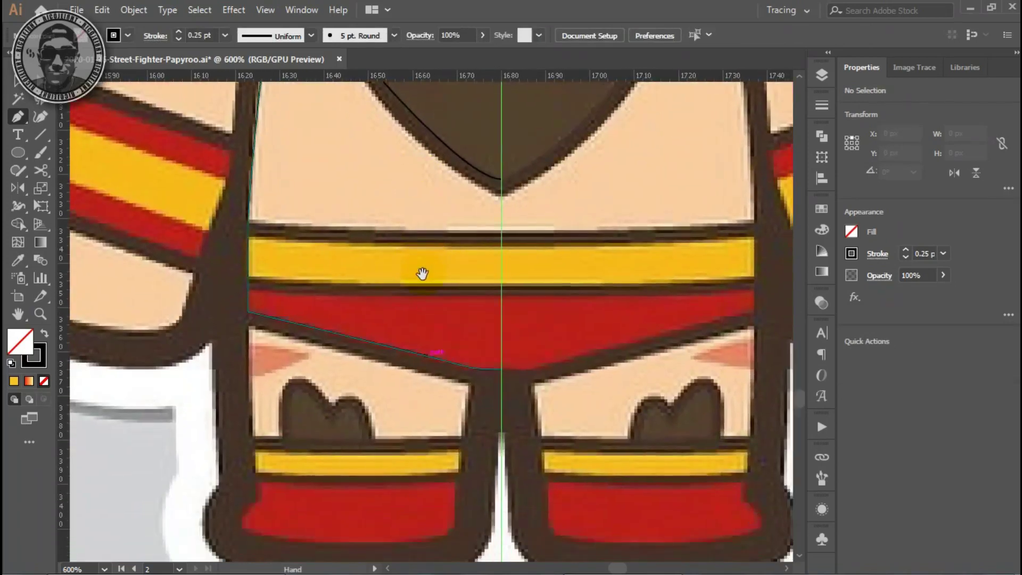
Start the left leg path down its inner edge and along the boot's bottom.
{"action": "scroll", "coordinate": [422, 272], "scroll_direction": "down", "scroll_amount": 3}
{"action": "scroll", "coordinate": [599, 300], "scroll_direction": "up", "scroll_amount": 1, "text": "alt"}
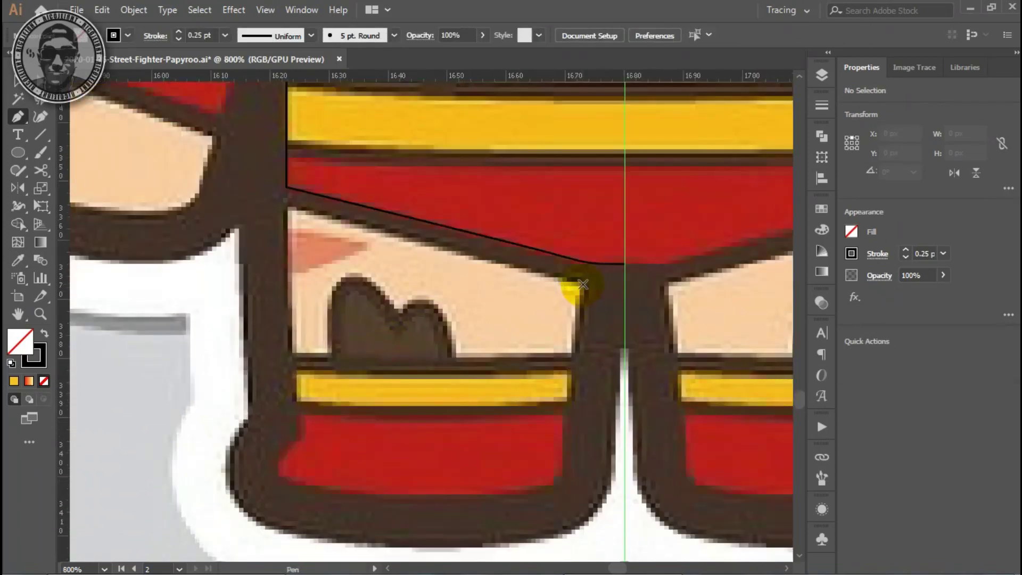
{"action": "left_click", "coordinate": [583, 284]}
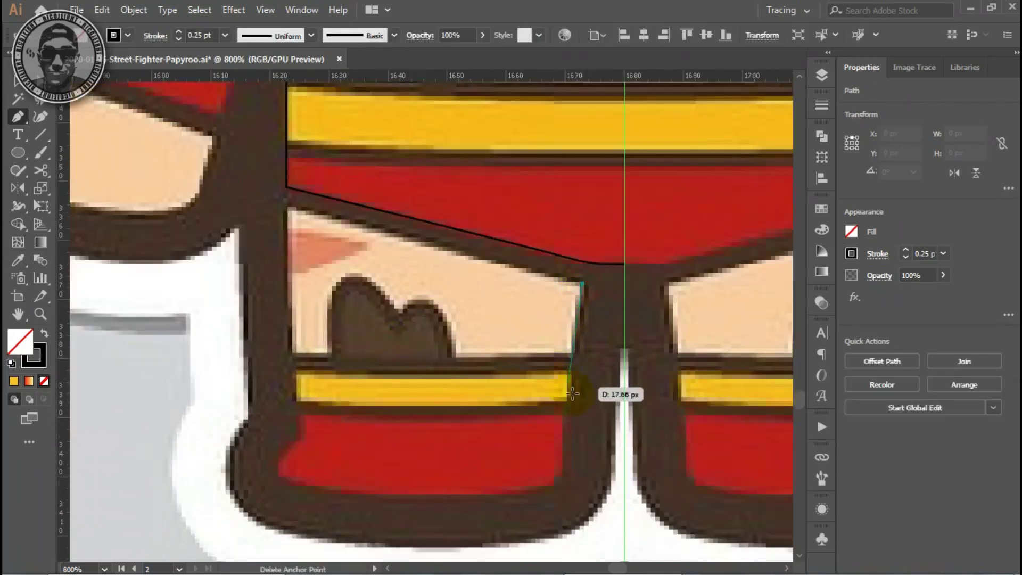
{"action": "left_click", "coordinate": [563, 468], "text": "shift"}
{"action": "left_click_drag", "start_coordinate": [555, 481], "coordinate": [533, 492]}
{"action": "left_click", "coordinate": [515, 492]}
Curve up the boot and leg's outer side and close the leg path at its start.
{"action": "mouse_move", "coordinate": [330, 492]}
{"action": "left_mouse_down"}
{"action": "mouse_move", "coordinate": [276, 468]}
{"action": "mouse_move", "coordinate": [276, 447]}
{"action": "left_mouse_up"}
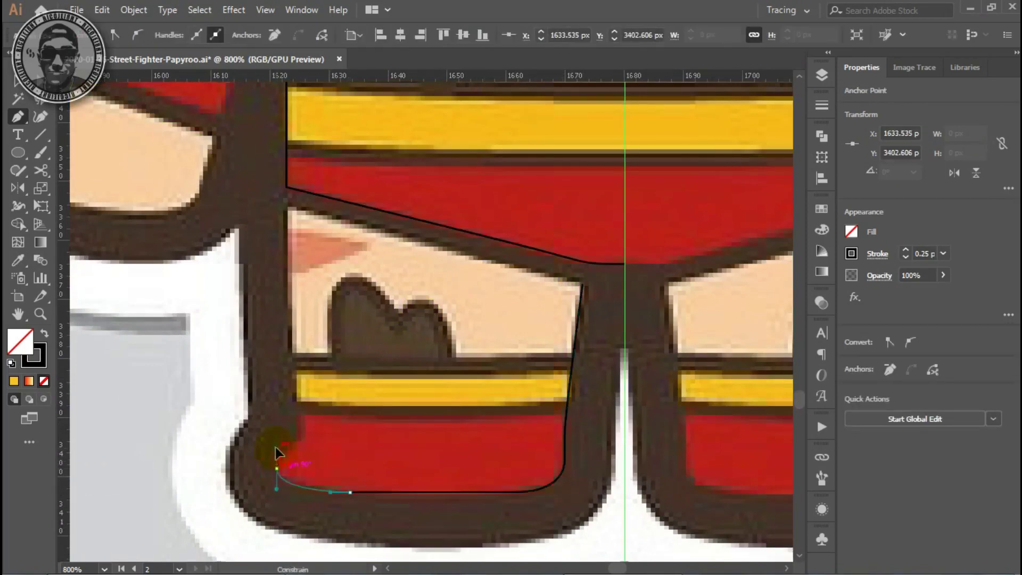
{"action": "left_click", "coordinate": [295, 338]}
{"action": "left_click_drag", "start_coordinate": [292, 338], "coordinate": [292, 298]}
{"action": "left_click", "coordinate": [286, 218]}
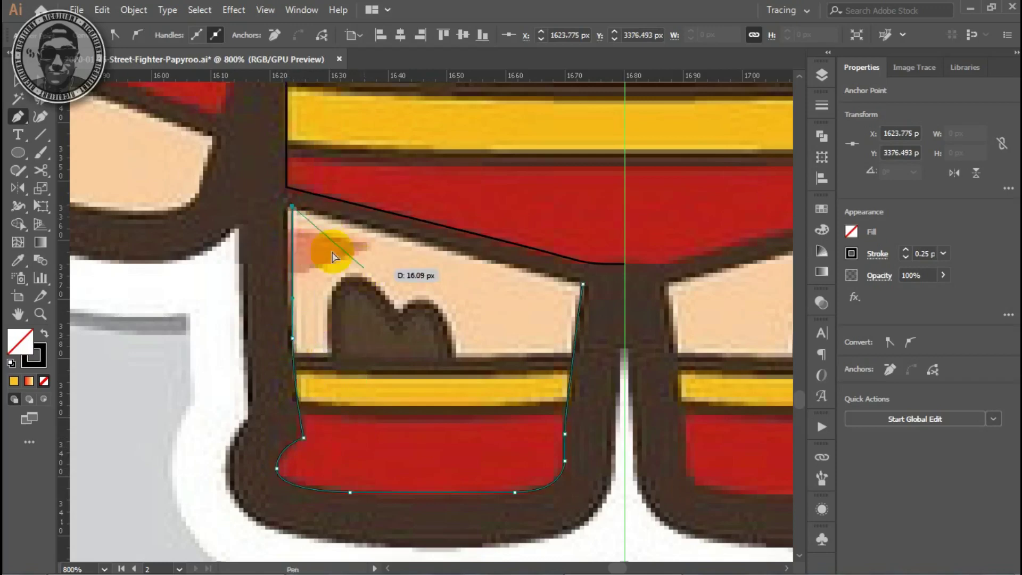
{"action": "left_click", "coordinate": [583, 284]}
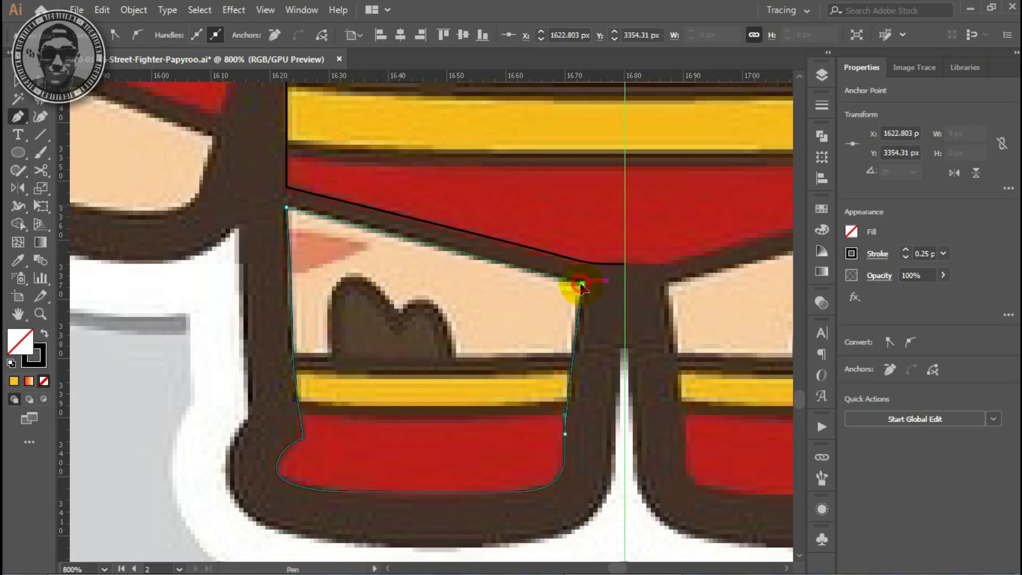
{"action": "left_click", "coordinate": [551, 335], "text": "ctrl"}
{"action": "scroll", "coordinate": [472, 358], "scroll_direction": "up", "scroll_amount": 3}
Trace the left arm from the torso down its inner edge and around the forearm's base.
{"action": "scroll", "coordinate": [468, 210], "scroll_direction": "down", "scroll_amount": 2}
{"action": "scroll", "coordinate": [451, 207], "scroll_direction": "up", "scroll_amount": 2}
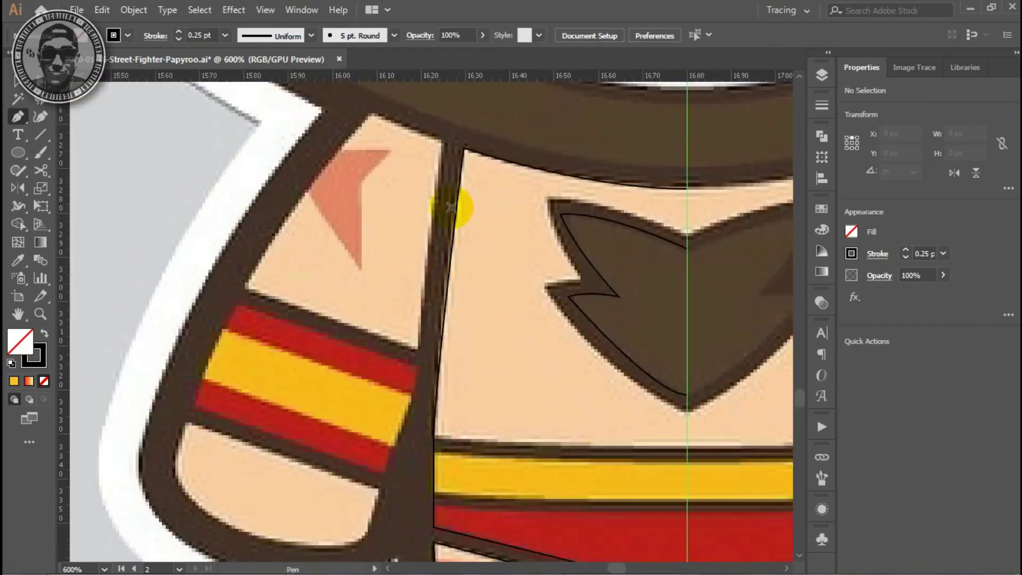
{"action": "left_click", "coordinate": [442, 142]}
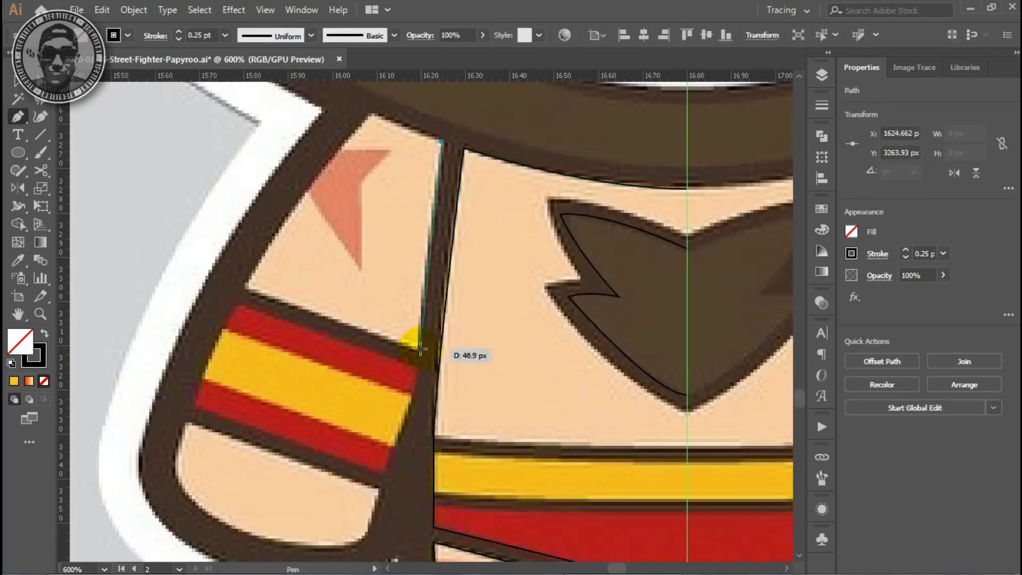
{"action": "left_click", "coordinate": [377, 496]}
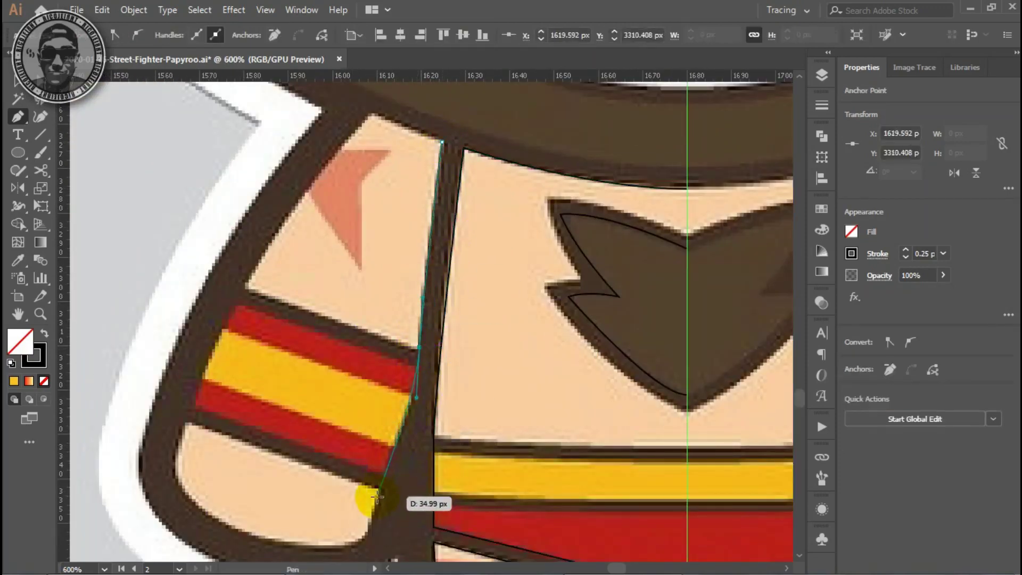
{"action": "left_click", "coordinate": [364, 534]}
{"action": "mouse_move", "coordinate": [366, 543]}
{"action": "left_mouse_down"}
{"action": "mouse_move", "coordinate": [392, 472]}
{"action": "mouse_move", "coordinate": [421, 495]}
{"action": "mouse_move", "coordinate": [388, 500]}
{"action": "left_mouse_up"}
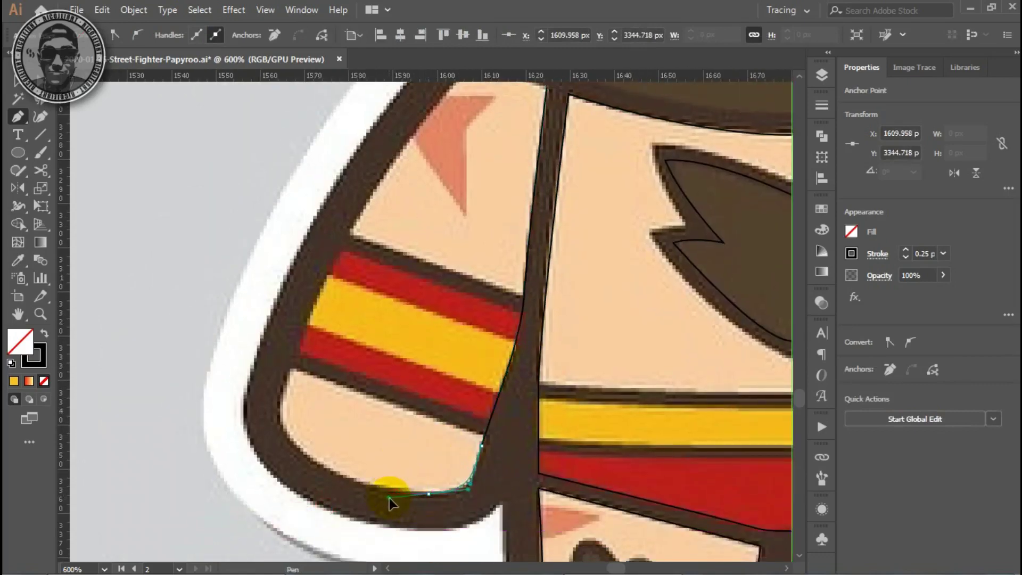
{"action": "left_click_drag", "start_coordinate": [288, 436], "coordinate": [268, 411]}
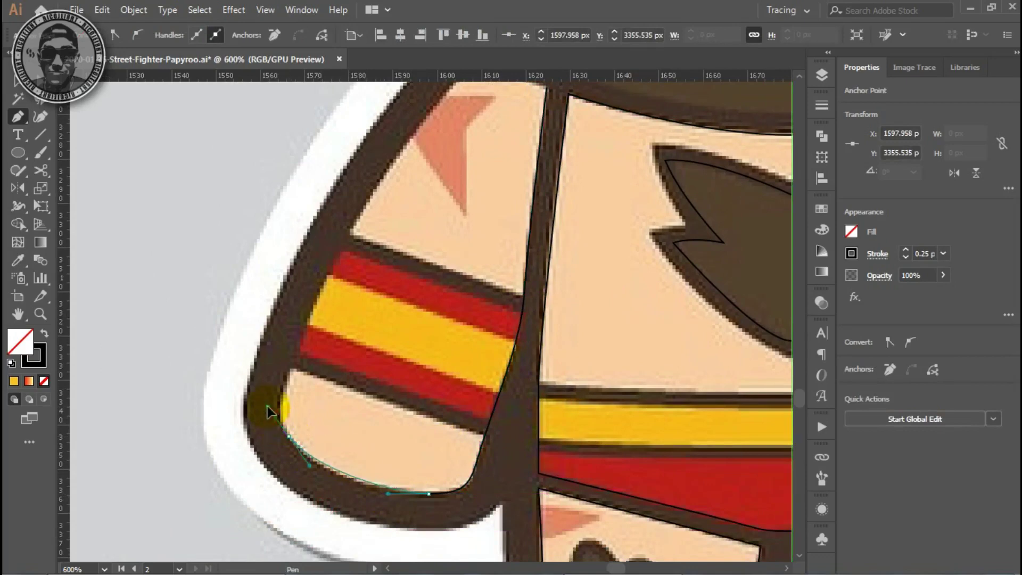
{"action": "left_click_drag", "start_coordinate": [303, 463], "coordinate": [308, 474]}
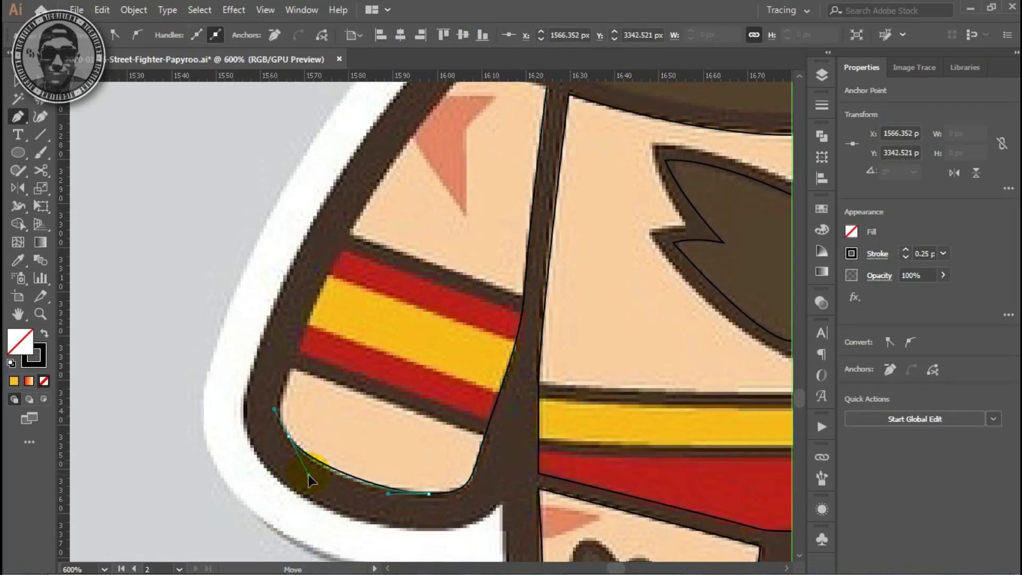
Curve the path up the arm's outer edge and close it at the shoulder.
{"action": "left_click", "coordinate": [292, 370]}
{"action": "left_click_drag", "start_coordinate": [294, 354], "coordinate": [345, 283]}
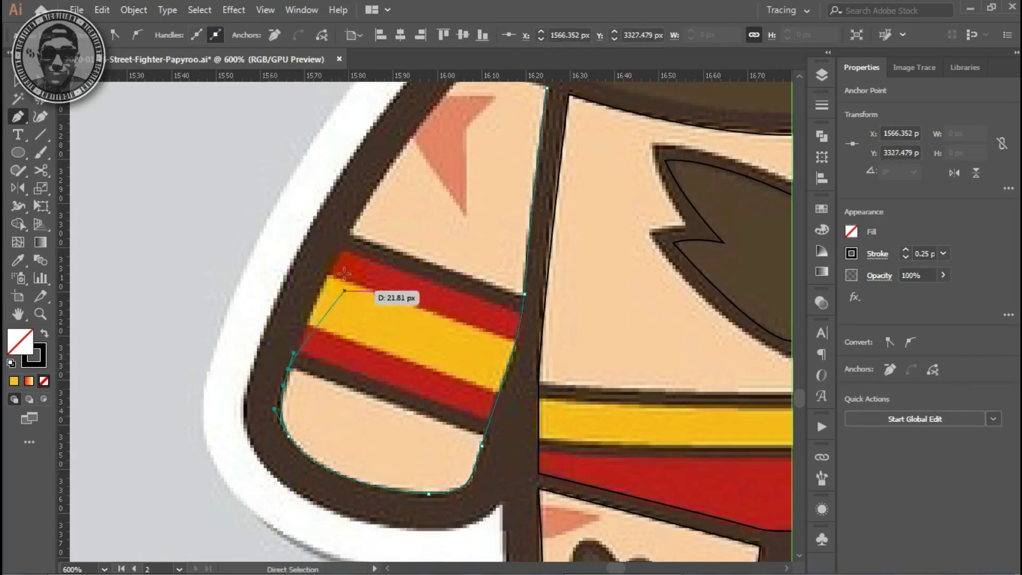
{"action": "left_click_drag", "start_coordinate": [348, 231], "coordinate": [357, 208]}
{"action": "left_click_drag", "start_coordinate": [382, 175], "coordinate": [458, 183]}
{"action": "scroll", "coordinate": [425, 202], "scroll_direction": "up", "scroll_amount": 3}
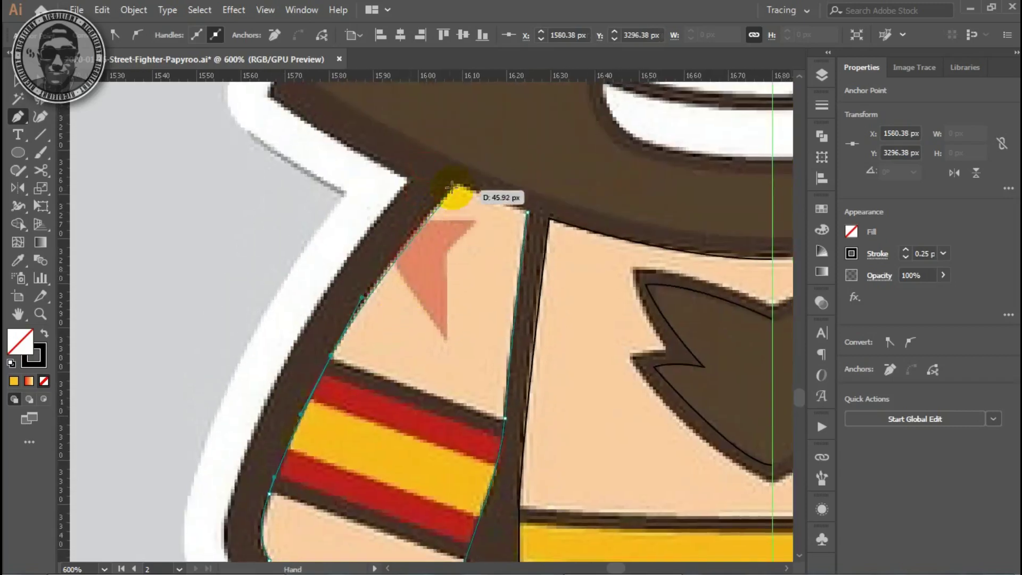
{"action": "left_click_drag", "start_coordinate": [527, 210], "coordinate": [528, 209]}
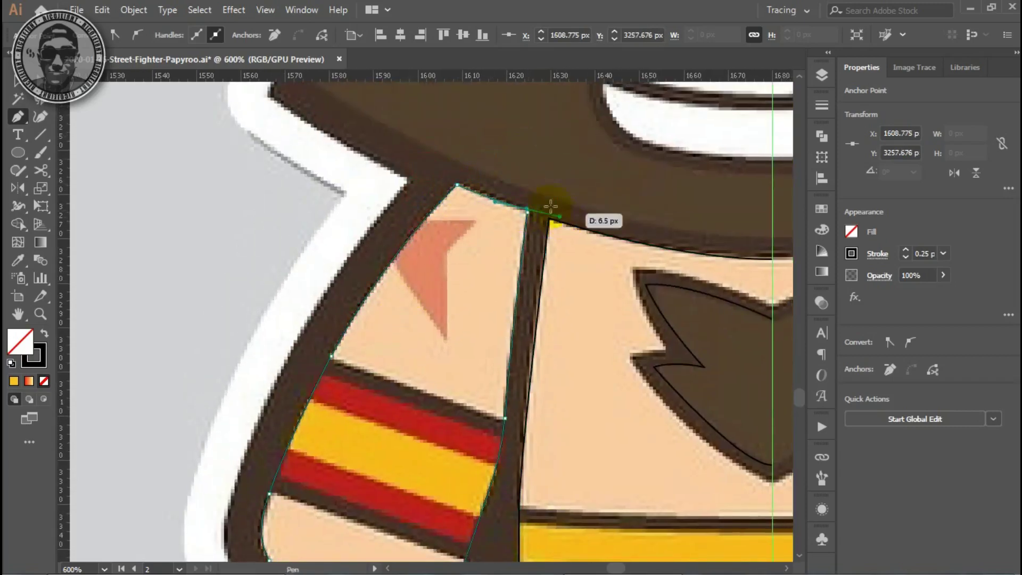
{"action": "left_click", "coordinate": [502, 235], "text": "ctrl"}
Zoom in to inspect the top of the arm path, then zoom back out.
{"action": "left_click", "coordinate": [431, 280]}
{"action": "left_click", "coordinate": [480, 298], "text": "ctrl"}
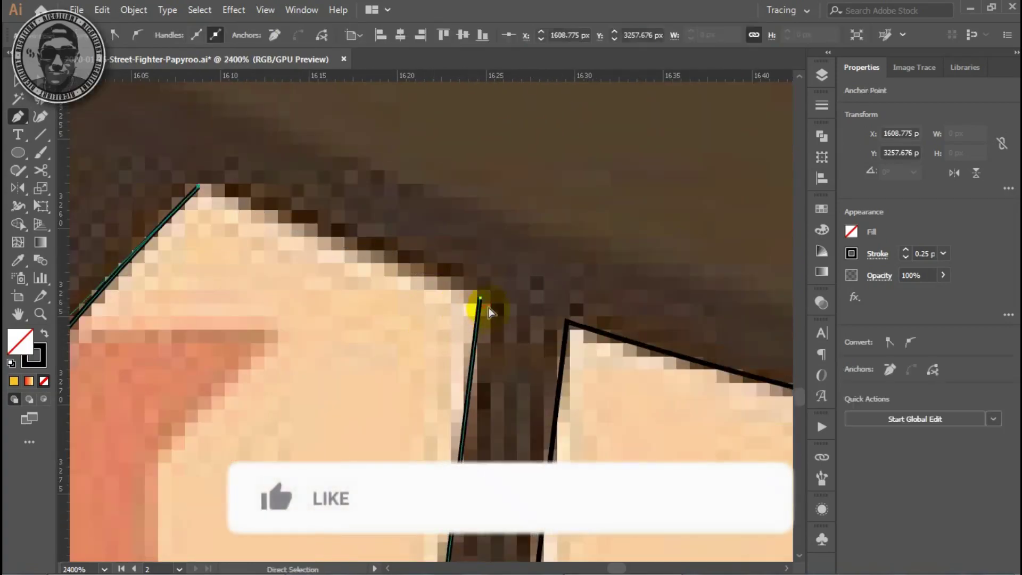
{"action": "left_click_drag", "start_coordinate": [556, 331], "coordinate": [445, 316]}
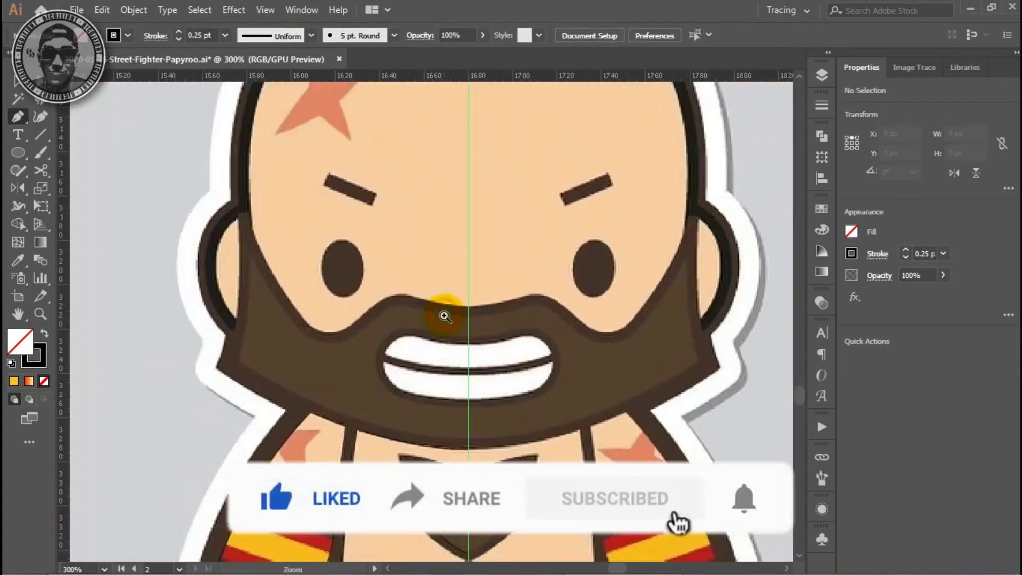
{"action": "left_click", "coordinate": [445, 316]}
Trace the head's left side from the centre guide, past the beard and ear, over the top.
{"action": "key", "text": "p"}
{"action": "left_click_drag", "start_coordinate": [454, 458], "coordinate": [170, 434]}
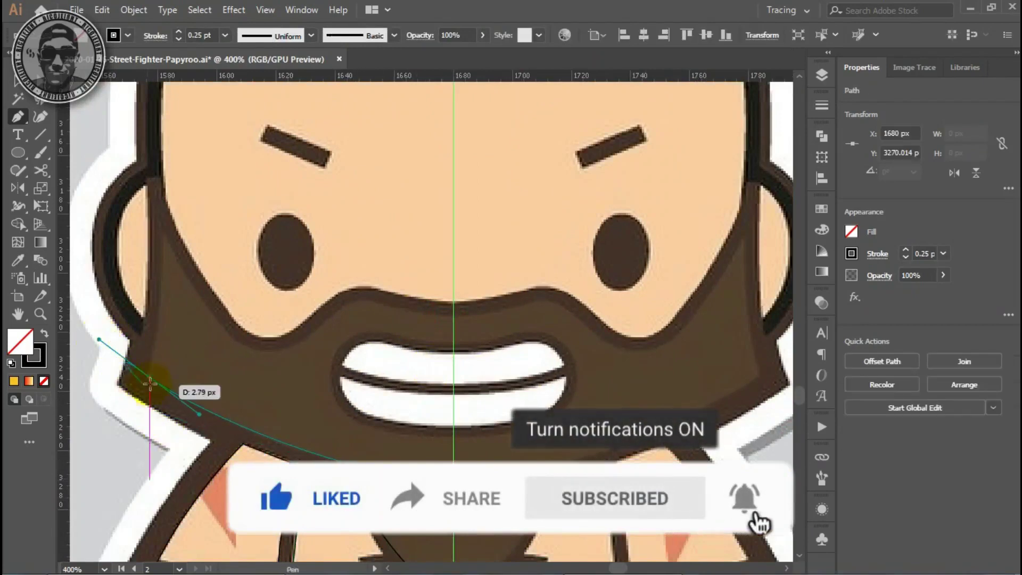
{"action": "left_click", "coordinate": [157, 339]}
{"action": "mouse_move", "coordinate": [168, 242]}
{"action": "left_mouse_down"}
{"action": "mouse_move", "coordinate": [263, 362]}
{"action": "mouse_move", "coordinate": [256, 291]}
{"action": "left_mouse_up"}
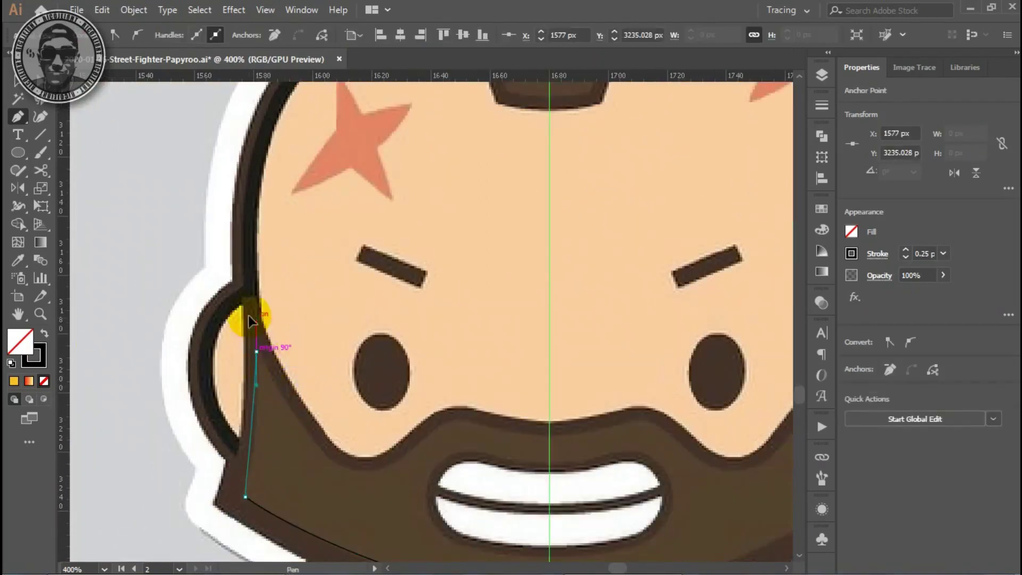
{"action": "left_click", "coordinate": [257, 351]}
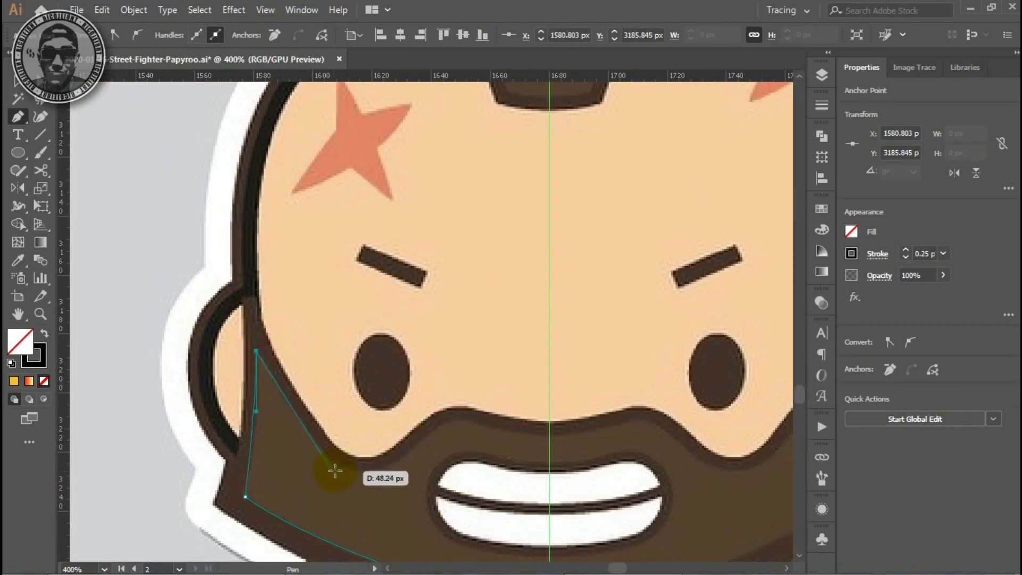
{"action": "key", "text": "ctrl"}
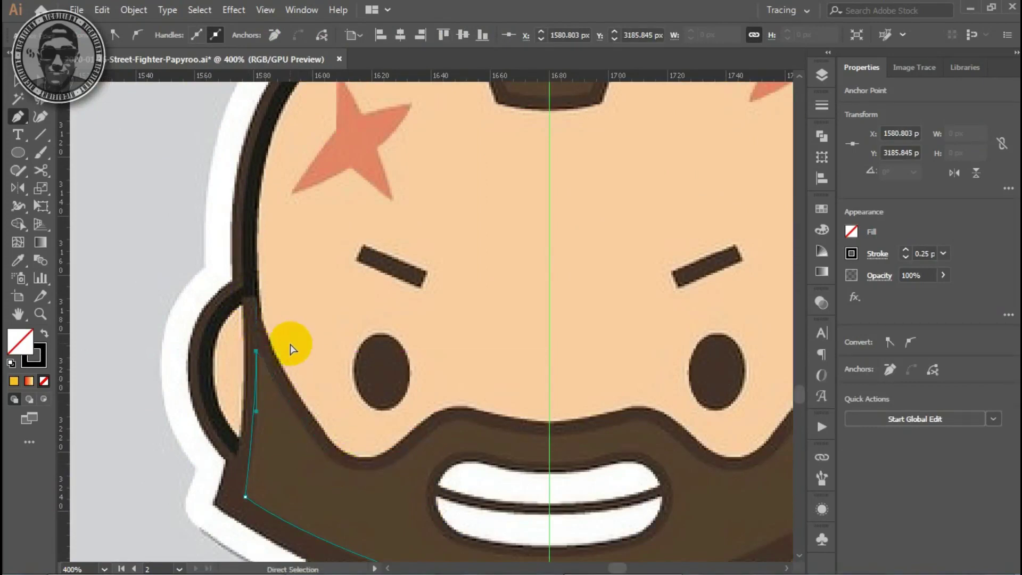
{"action": "left_click", "coordinate": [260, 307]}
{"action": "scroll", "coordinate": [262, 263], "scroll_direction": "up", "scroll_amount": 3}
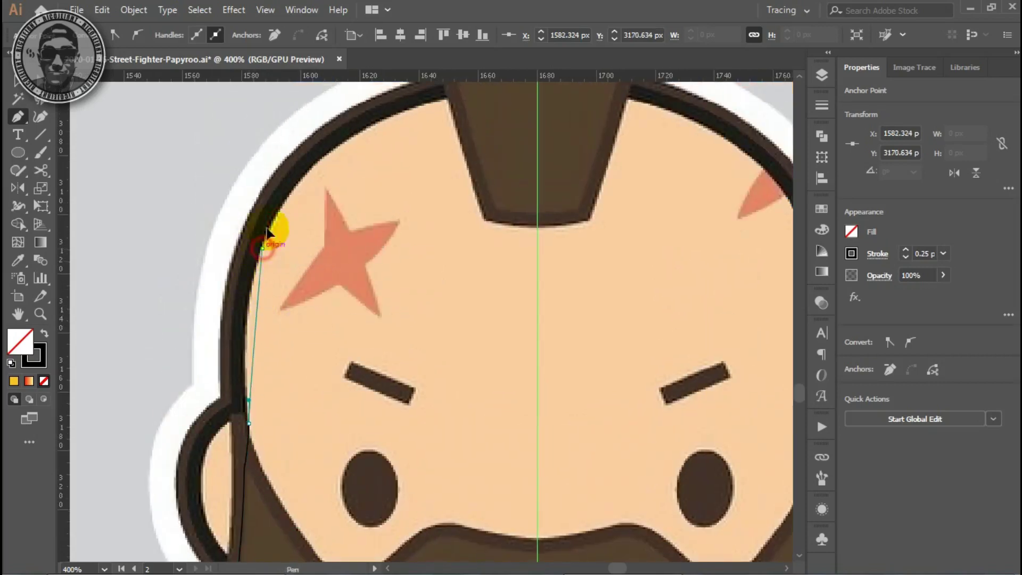
{"action": "scroll", "coordinate": [285, 163], "scroll_direction": "up", "scroll_amount": 1}
{"action": "mouse_move", "coordinate": [420, 194]}
{"action": "left_mouse_down"}
{"action": "mouse_move", "coordinate": [488, 169]}
{"action": "mouse_move", "coordinate": [508, 184]}
{"action": "left_mouse_up"}
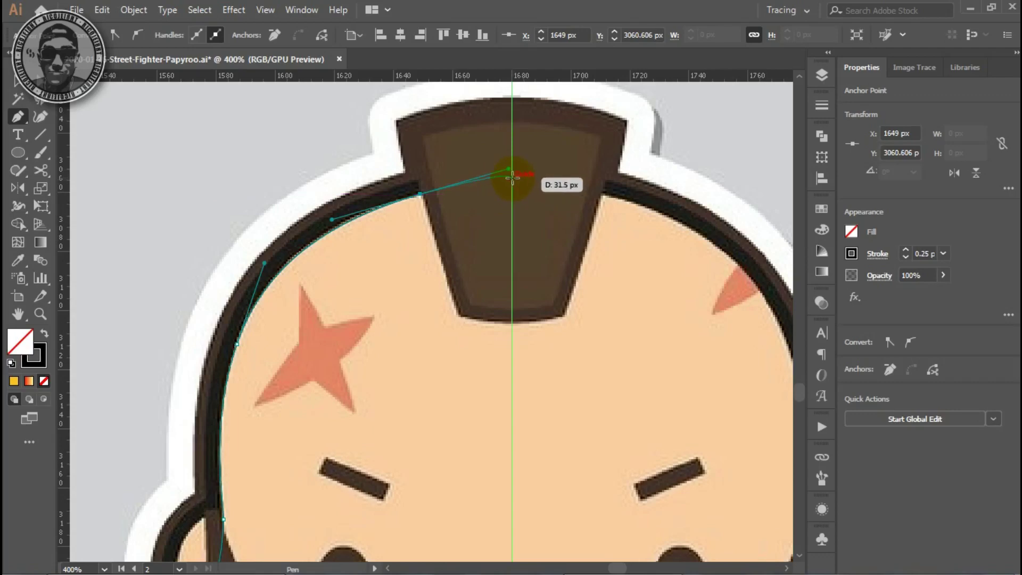
{"action": "left_click", "coordinate": [535, 200], "text": "ctrl"}
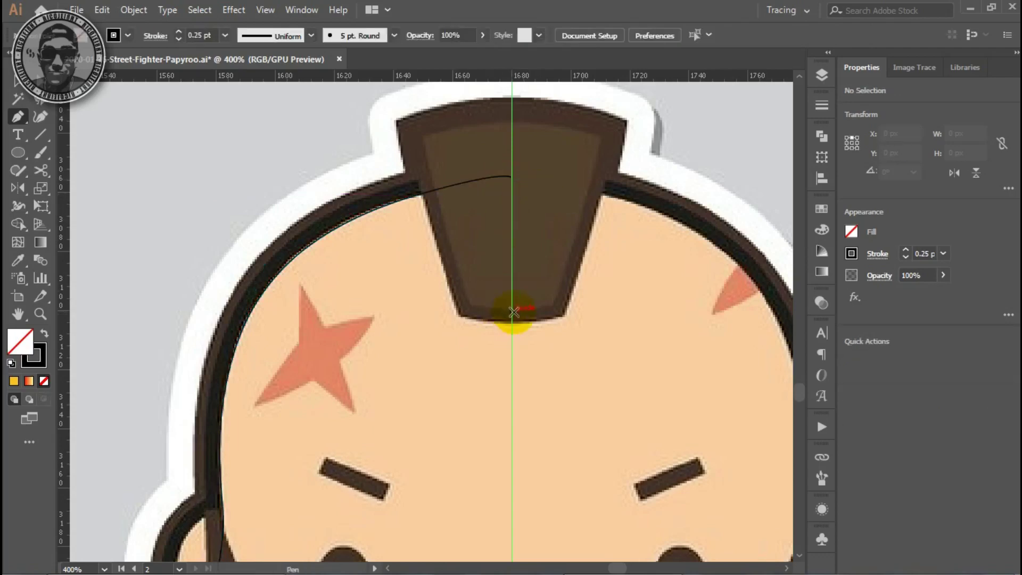
Trace the left half of the mohawk from its base on the centre guide.
{"action": "left_click_drag", "start_coordinate": [496, 314], "coordinate": [466, 300]}
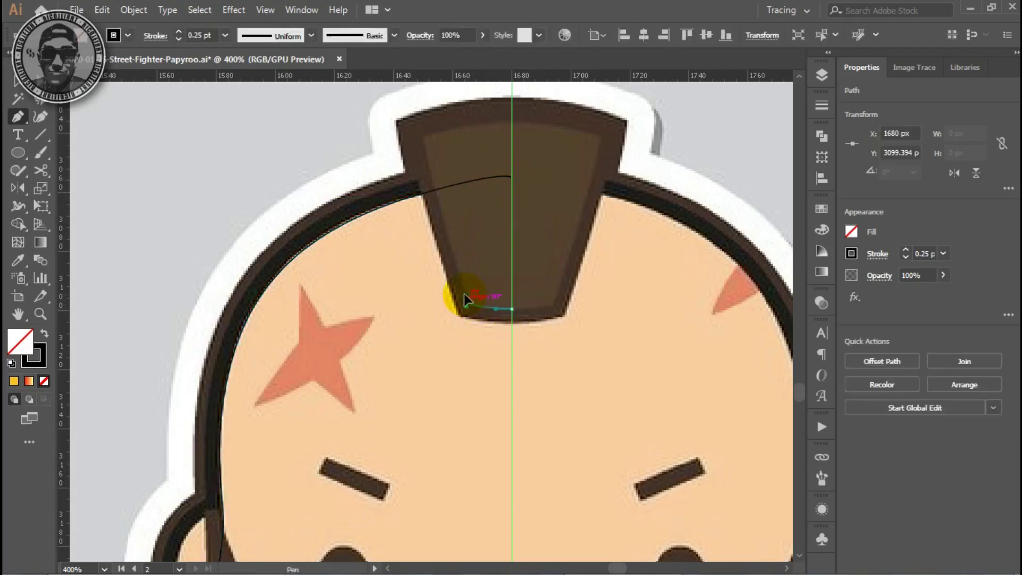
{"action": "key", "text": "ctrl+="}
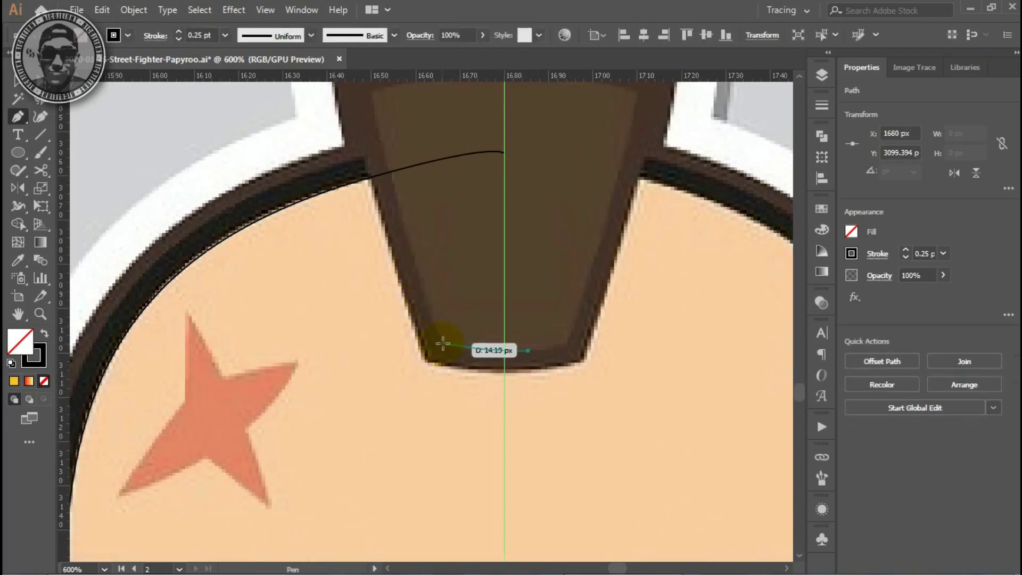
{"action": "left_click_drag", "start_coordinate": [432, 303], "coordinate": [426, 414]}
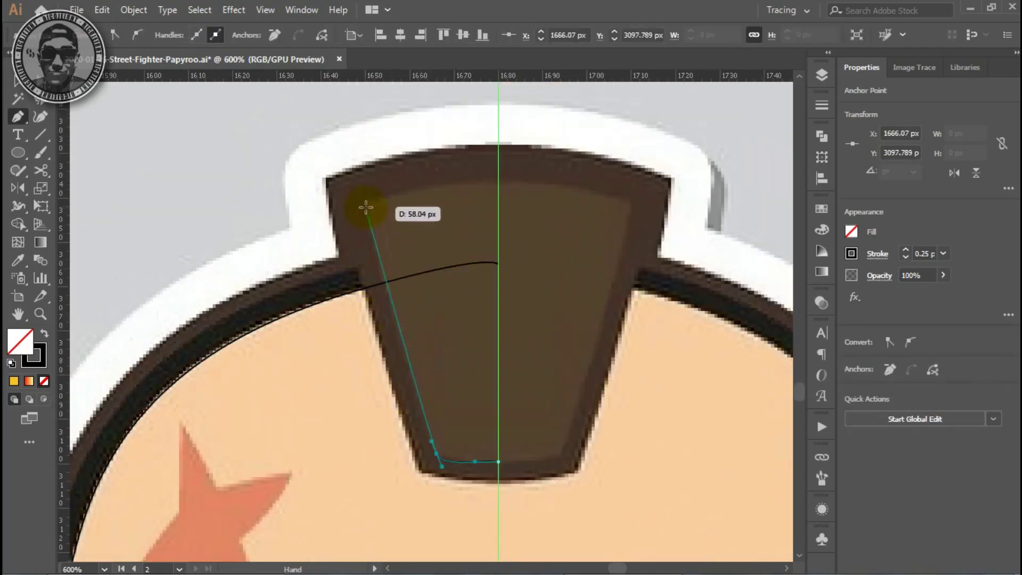
{"action": "left_click_drag", "start_coordinate": [355, 159], "coordinate": [364, 201]}
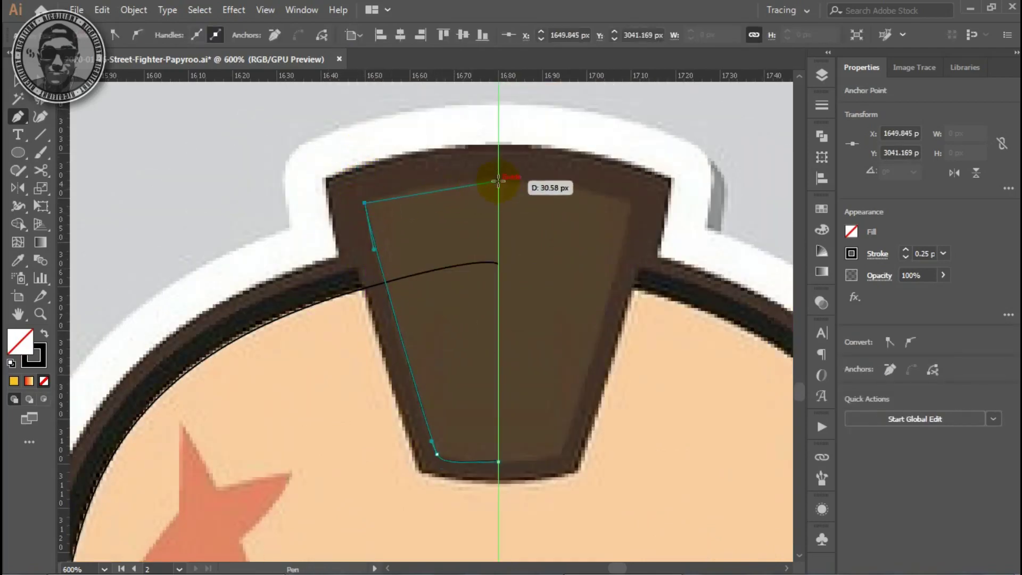
{"action": "key", "text": "Escape"}
{"action": "key", "text": "ctrl+minus"}
{"action": "key", "text": "ctrl+minus"}
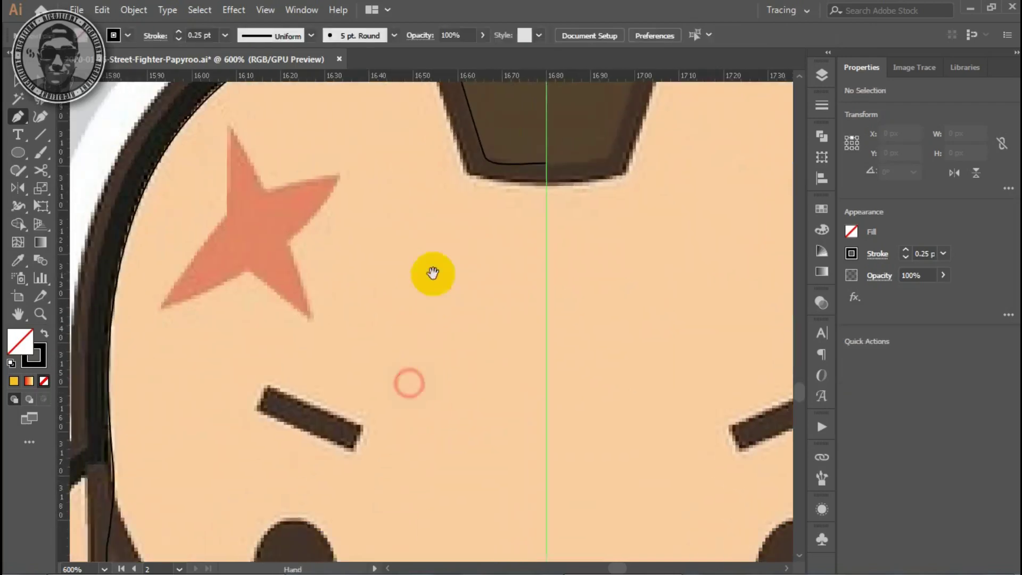
Trace the left ear as a closed curved path against the head.
{"action": "left_click_drag", "start_coordinate": [429, 274], "coordinate": [427, 407]}
{"action": "key", "text": "ctrl+plus"}
{"action": "key", "text": "ctrl+plus"}
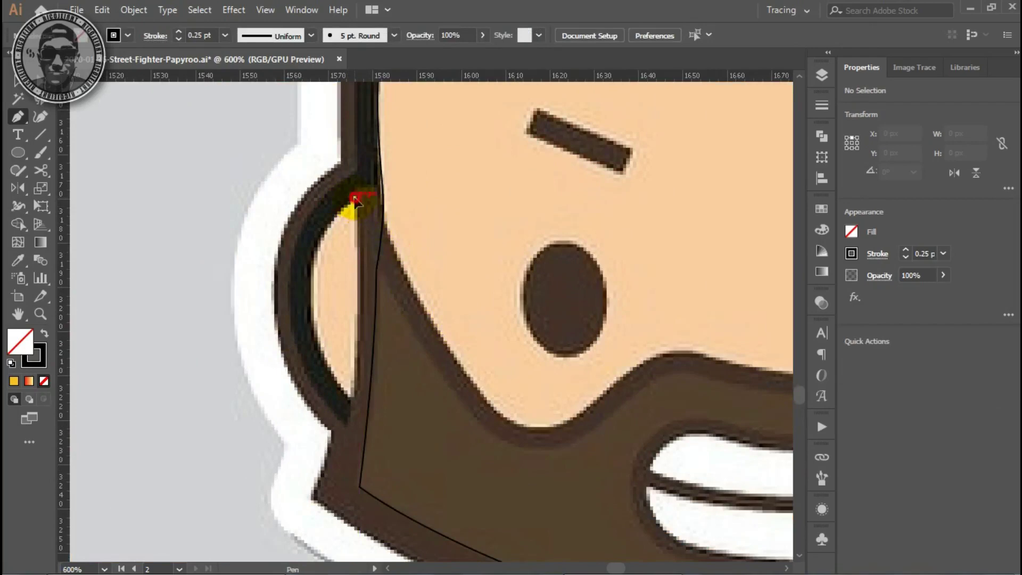
{"action": "left_click", "coordinate": [354, 198]}
{"action": "key", "text": "Escape"}
{"action": "left_click", "coordinate": [349, 425]}
{"action": "left_click_drag", "start_coordinate": [290, 281], "coordinate": [291, 198]}
{"action": "left_click", "coordinate": [360, 172]}
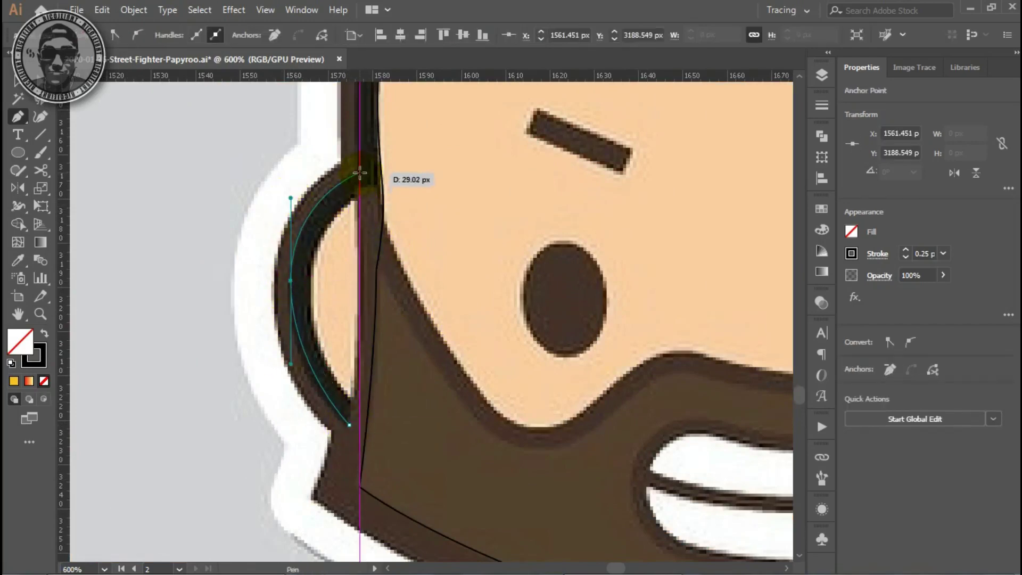
{"action": "left_click", "coordinate": [349, 425]}
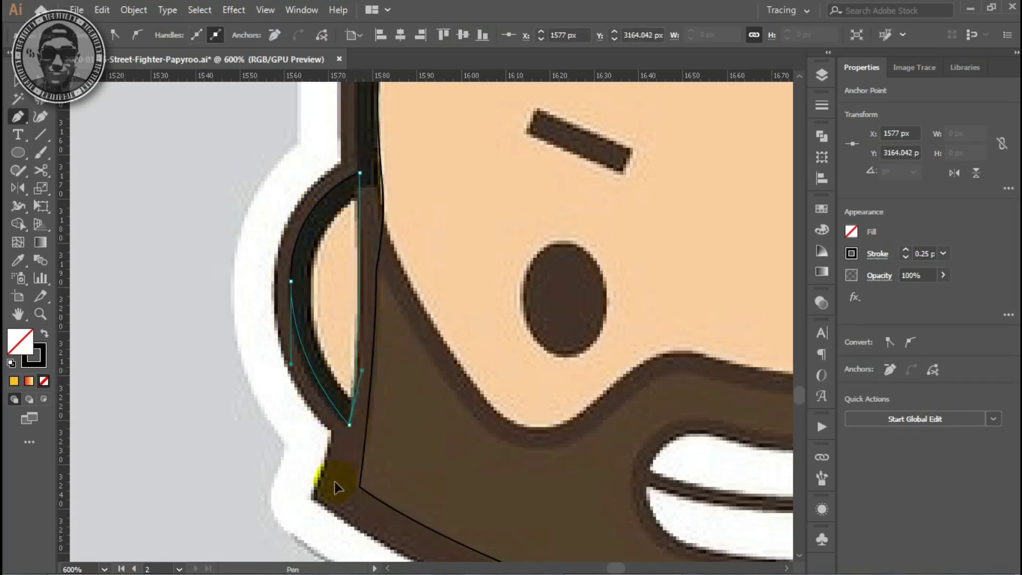
Zoom out to view the whole character at 100%.
{"action": "left_click", "coordinate": [235, 379], "text": "ctrl"}
{"action": "left_click", "coordinate": [465, 274], "text": "ctrl+alt"}
{"action": "left_click", "coordinate": [433, 330], "text": "ctrl+alt"}
{"action": "scroll", "coordinate": [410, 308], "scroll_direction": "down", "scroll_amount": 3}
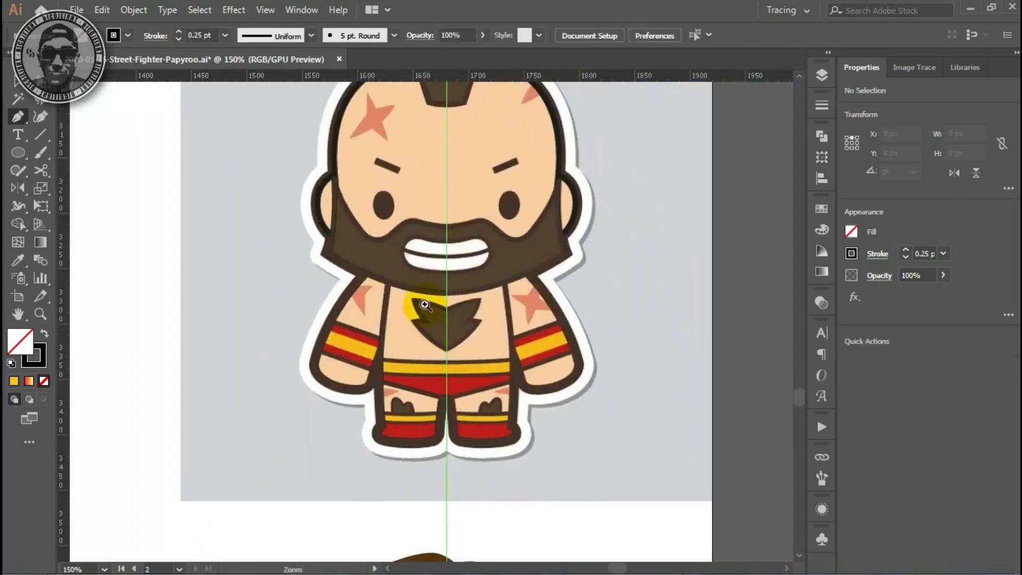
{"action": "left_click", "coordinate": [422, 285], "text": "ctrl"}
{"action": "scroll", "coordinate": [426, 283], "scroll_direction": "up", "scroll_amount": 1}
{"action": "key", "text": "ctrl+1"}
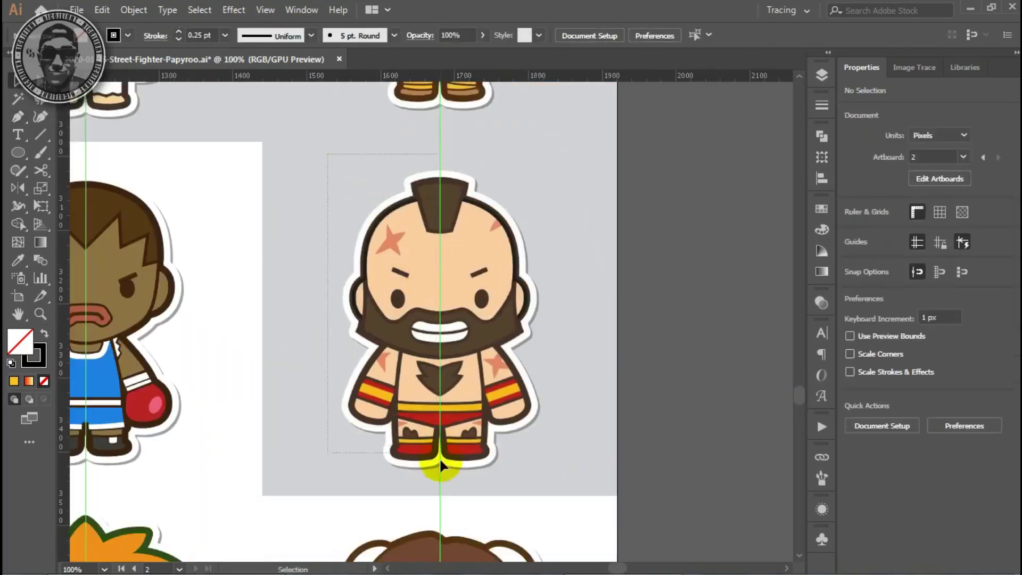
Copy the left-half outline 118.549 px to the right and reflect the copy vertically.
{"action": "left_click", "coordinate": [428, 474]}
{"action": "key", "text": "Return"}
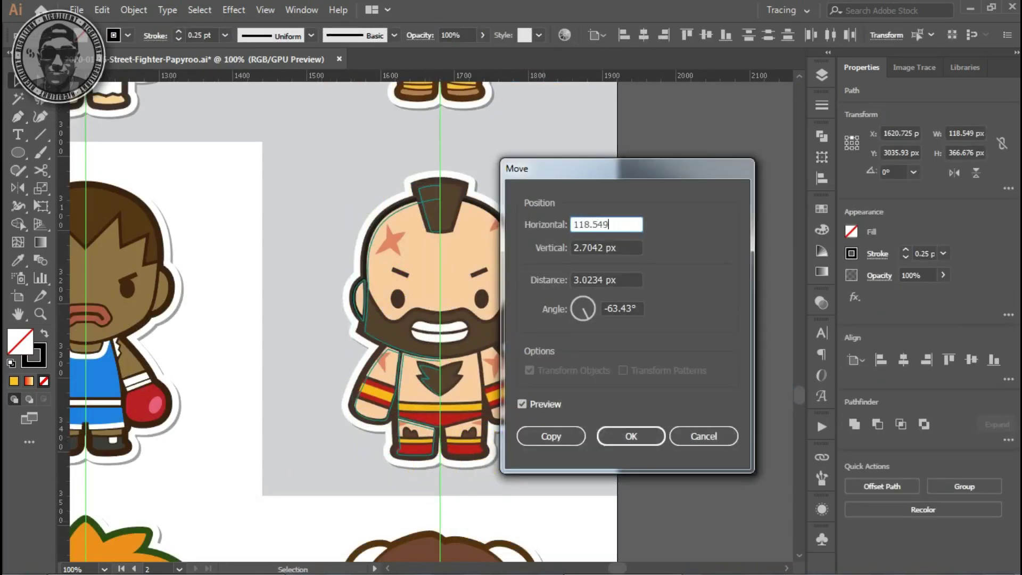
{"action": "key", "text": "Tab"}
{"action": "type", "text": "0"}
{"action": "left_click", "coordinate": [557, 433]}
{"action": "key", "text": "o"}
{"action": "key", "text": "Return"}
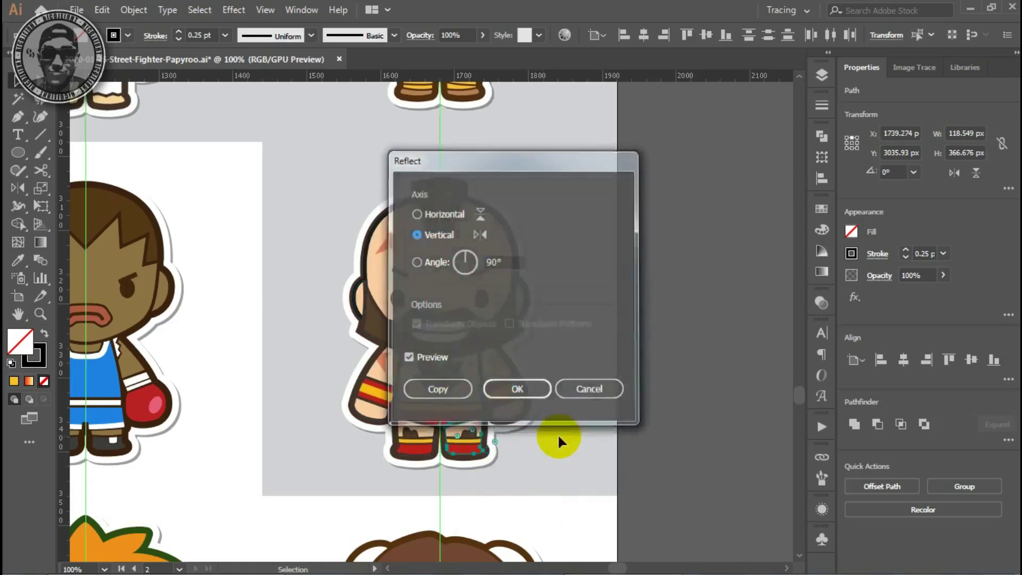
{"action": "key", "text": "Return"}
{"action": "left_click", "coordinate": [564, 349]}
Join the two chest hair halves into one shape.
{"action": "left_click", "coordinate": [446, 341]}
{"action": "left_click", "coordinate": [317, 339]}
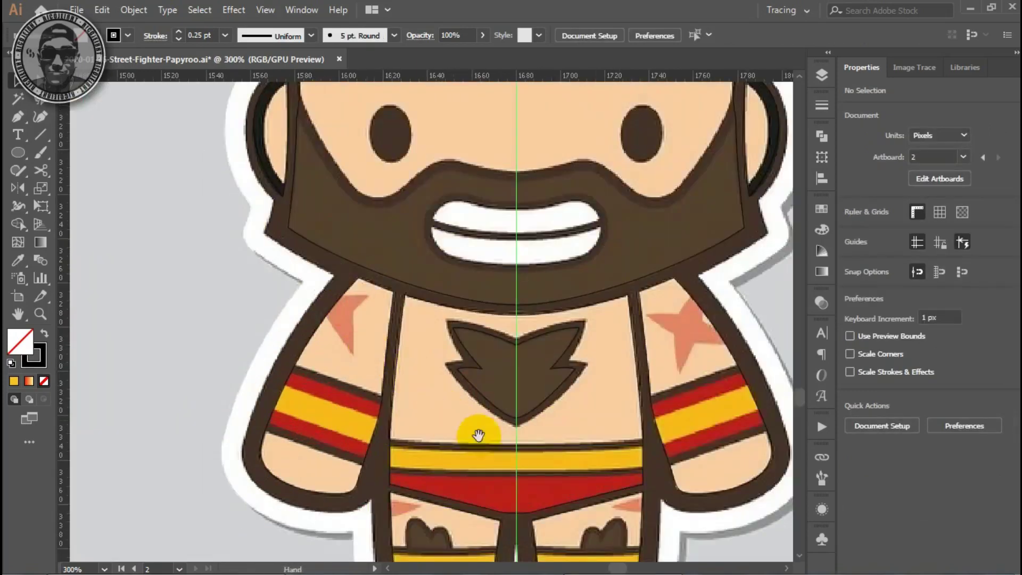
{"action": "left_click", "coordinate": [535, 410]}
{"action": "left_click", "coordinate": [494, 404], "text": "shift"}
{"action": "right_click", "coordinate": [493, 406]}
{"action": "left_click", "coordinate": [529, 209]}
Join the torso halves and the face-and-beard halves into whole paths.
{"action": "left_click", "coordinate": [468, 312], "text": "shift"}
{"action": "left_click", "coordinate": [582, 325], "text": "shift"}
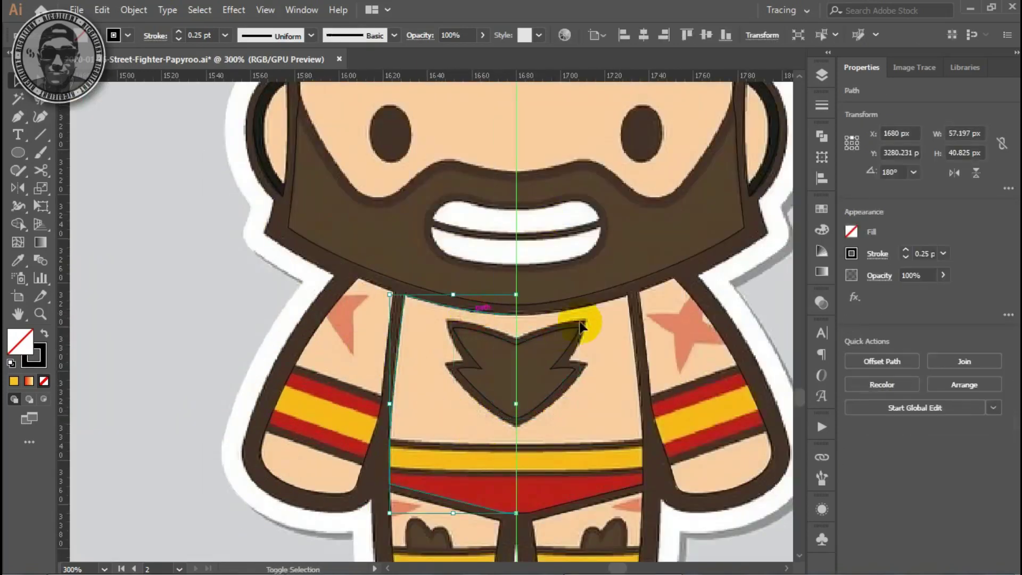
{"action": "right_click", "coordinate": [594, 307]}
{"action": "left_click", "coordinate": [641, 130]}
{"action": "scroll", "coordinate": [352, 309], "scroll_direction": "up", "scroll_amount": 3}
{"action": "left_click", "coordinate": [338, 330]}
{"action": "left_click", "coordinate": [660, 351], "text": "shift"}
{"action": "right_click", "coordinate": [662, 342]}
{"action": "left_click", "coordinate": [695, 155]}
Join the mohawk halves into one shape and zoom out to the full artboard.
{"action": "scroll", "coordinate": [568, 276], "scroll_direction": "up", "scroll_amount": 8}
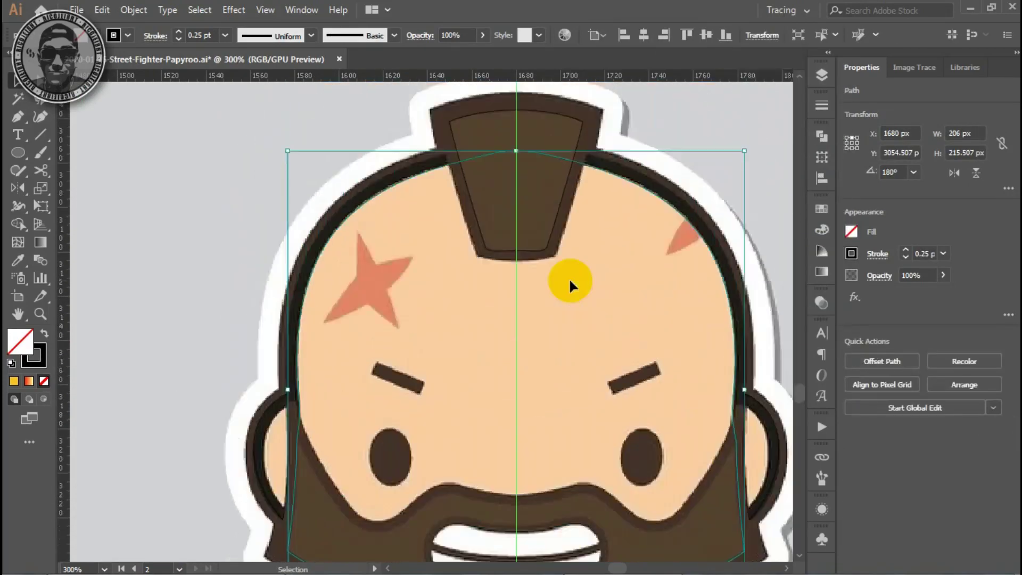
{"action": "scroll", "coordinate": [564, 212], "scroll_direction": "up", "scroll_amount": 4}
{"action": "left_click", "coordinate": [561, 192]}
{"action": "right_click", "coordinate": [490, 190]}
{"action": "left_click", "coordinate": [534, 292]}
{"action": "left_click", "coordinate": [217, 353]}
{"action": "key", "text": "ctrl+minus"}
{"action": "key", "text": "ctrl+minus"}
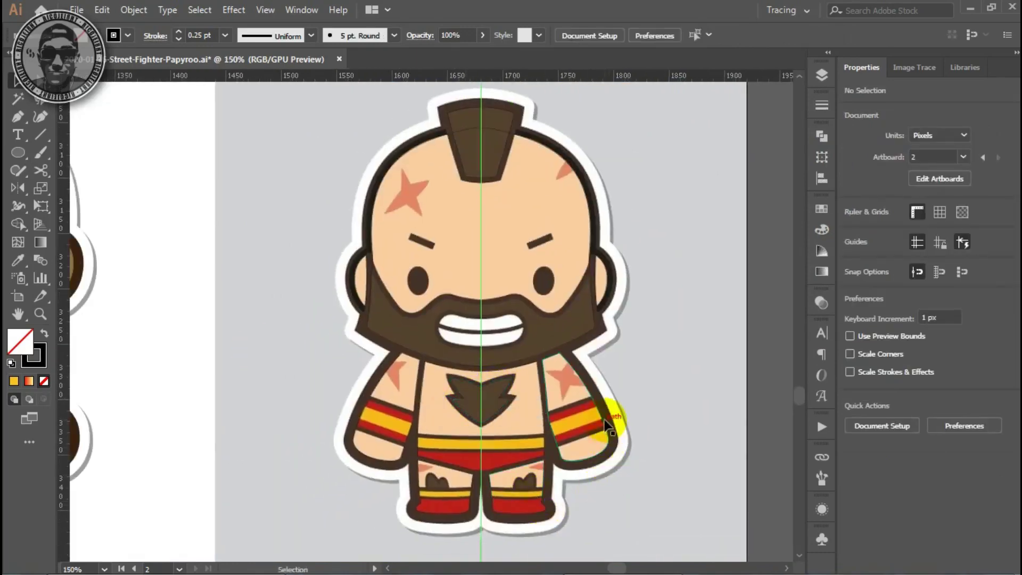
{"action": "left_click", "coordinate": [495, 347], "text": "alt"}
{"action": "key", "text": "v"}
{"action": "left_click_drag", "start_coordinate": [289, 417], "coordinate": [585, 319]}
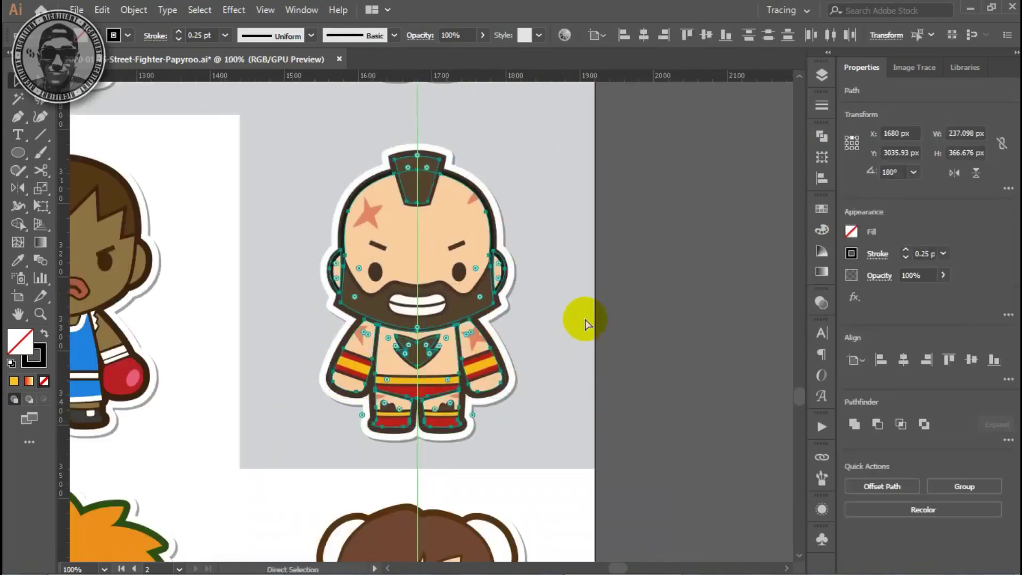
{"action": "left_click", "coordinate": [819, 117]}
{"action": "left_click", "coordinate": [716, 122]}
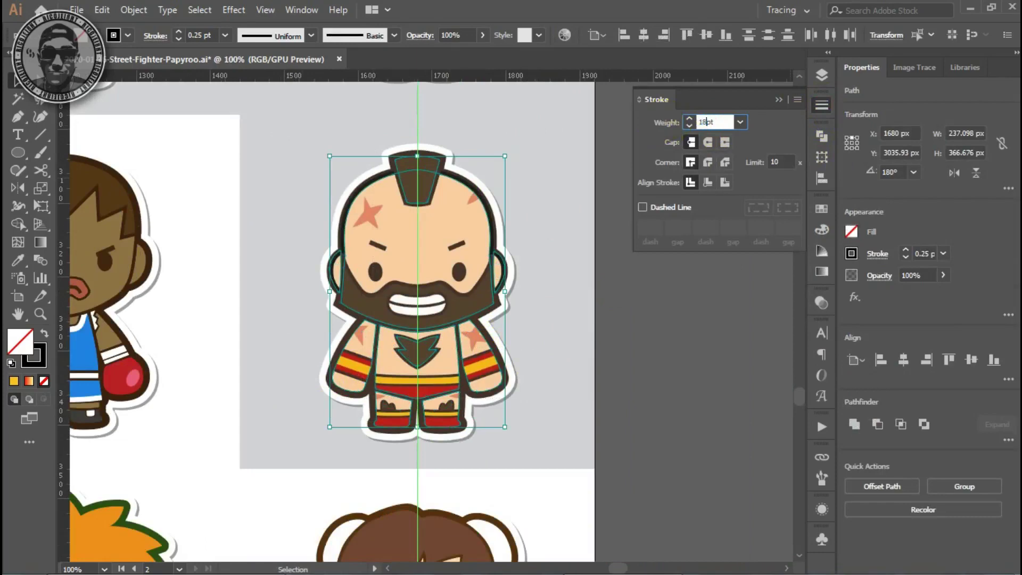
{"action": "type", "text": "8"}
{"action": "left_click", "coordinate": [669, 128]}
{"action": "left_click", "coordinate": [708, 163]}
{"action": "key", "text": "ctrl+shift+o"}
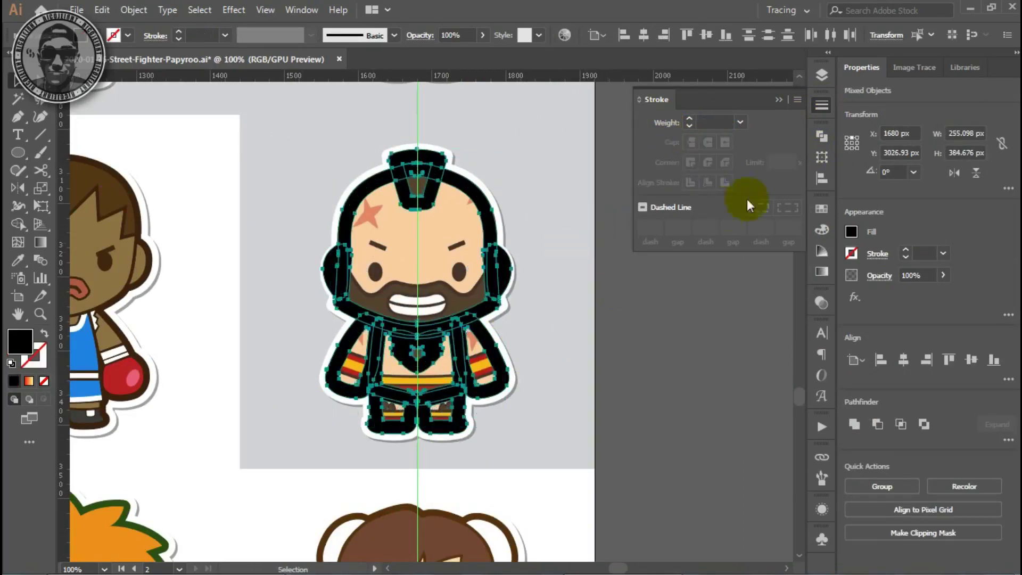
{"action": "key", "text": "ctrl+shift+F9"}
{"action": "left_click", "coordinate": [646, 170]}
{"action": "right_click", "coordinate": [524, 257]}
{"action": "left_click", "coordinate": [580, 368]}
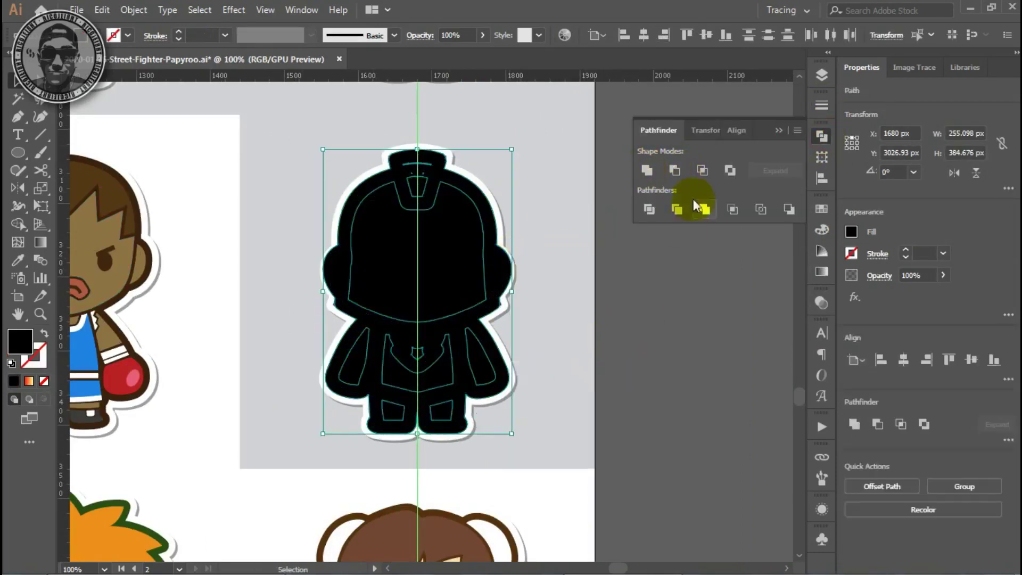
{"action": "left_click", "coordinate": [646, 170]}
{"action": "scroll", "coordinate": [433, 331], "scroll_direction": "up", "scroll_amount": 1}
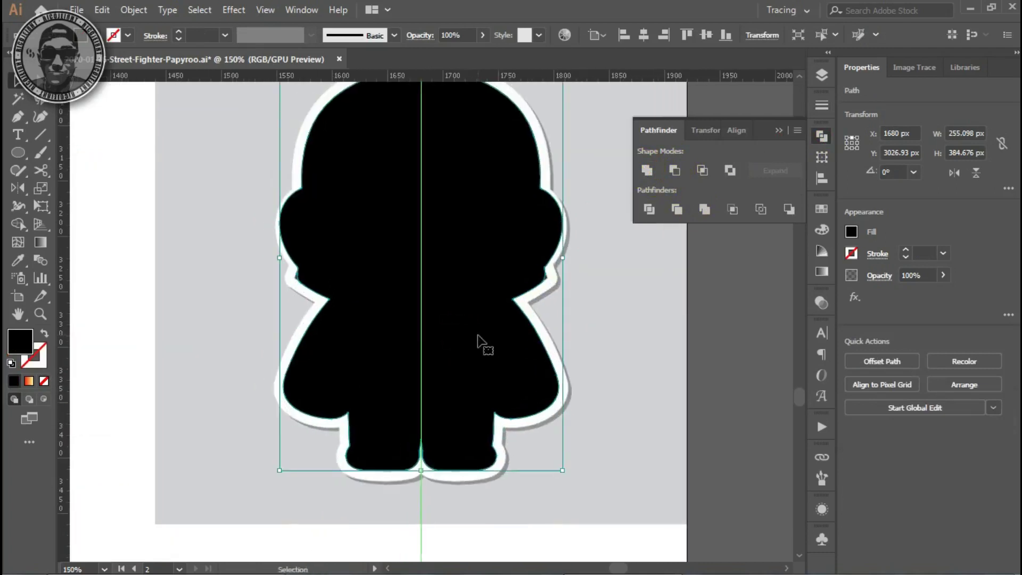
{"action": "key", "text": "Delete"}
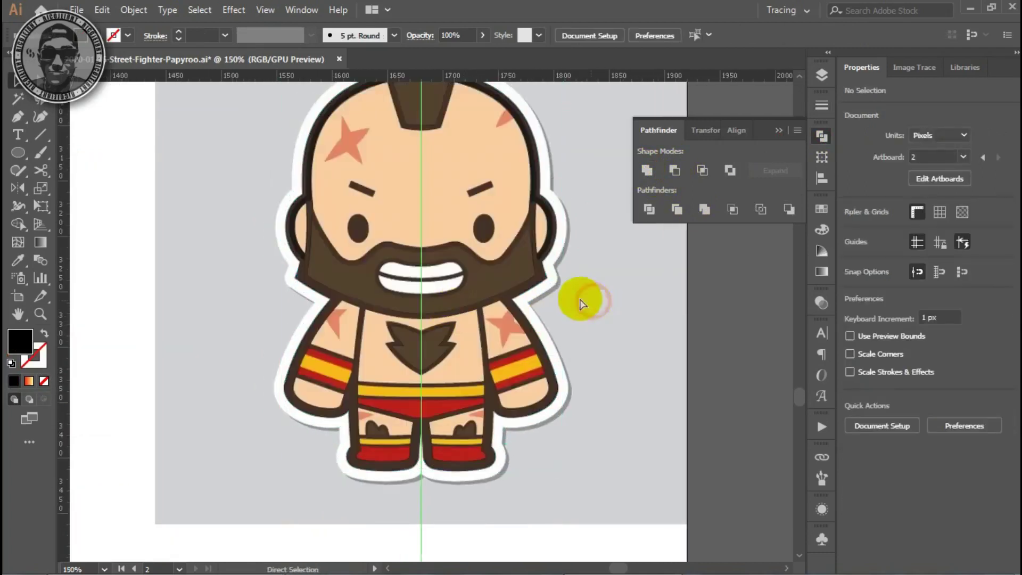
{"action": "scroll", "coordinate": [559, 290], "scroll_direction": "up", "scroll_amount": 2}
{"action": "left_click", "coordinate": [646, 290]}
Reshape the left ear by moving its top and bottom anchors onto the head edge.
{"action": "key", "text": "z"}
{"action": "left_click", "coordinate": [152, 323]}
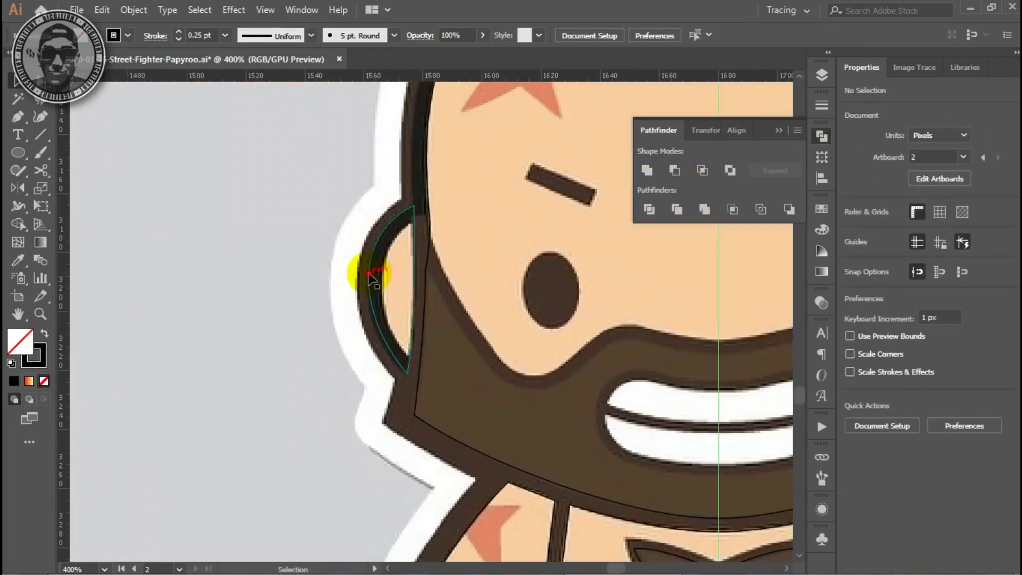
{"action": "key", "text": "a"}
{"action": "left_click", "coordinate": [380, 278]}
{"action": "left_click_drag", "start_coordinate": [415, 205], "coordinate": [413, 223]}
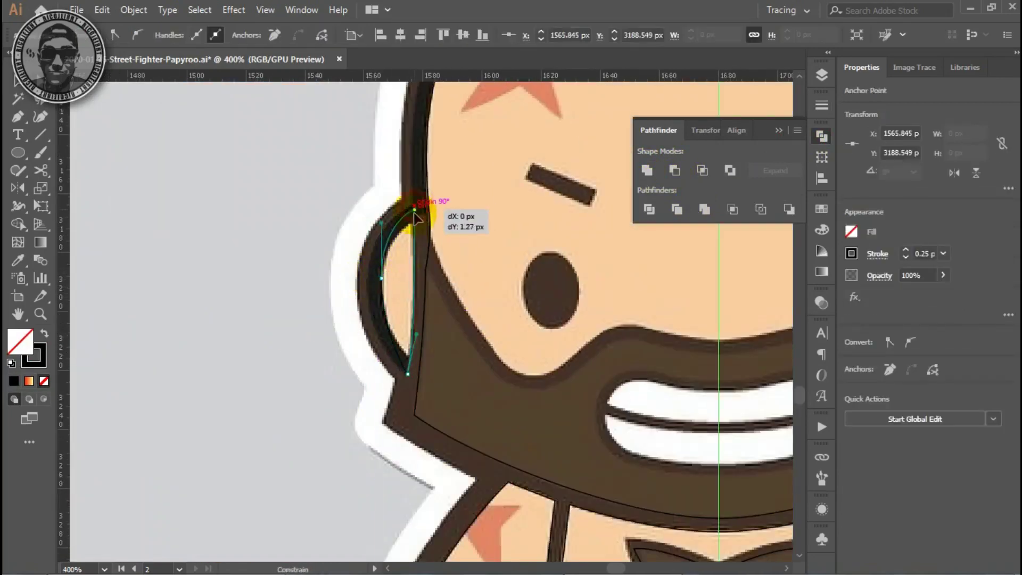
{"action": "left_click_drag", "start_coordinate": [407, 374], "coordinate": [407, 333]}
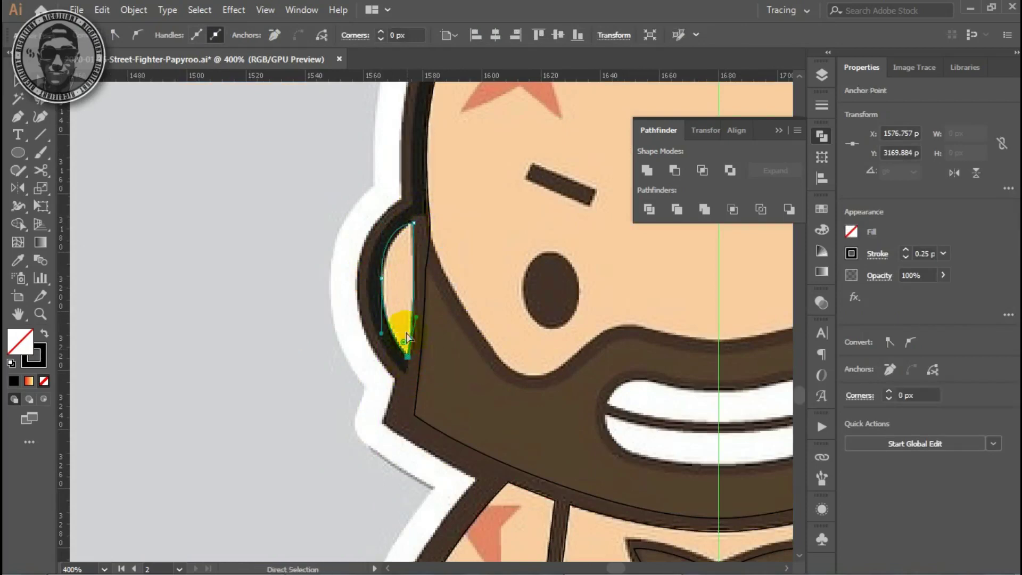
{"action": "left_click_drag", "start_coordinate": [383, 239], "coordinate": [376, 228]}
{"action": "left_click", "coordinate": [292, 285]}
Copy the left ear 114.155 px horizontally to outline the right ear.
{"action": "key", "text": "ctrl+minus"}
{"action": "key", "text": "ctrl+minus"}
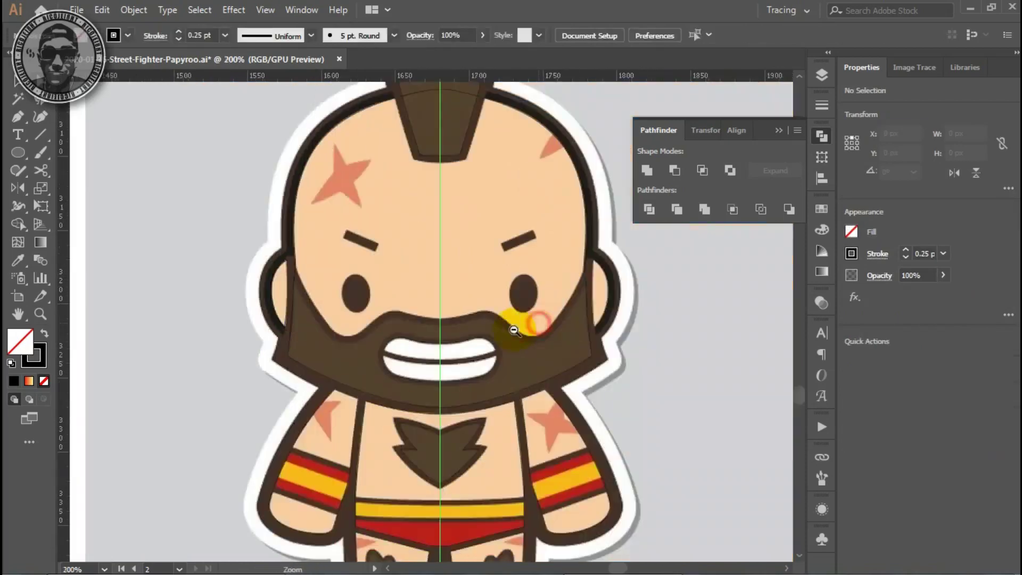
{"action": "key", "text": "ctrl+minus"}
{"action": "mouse_move", "coordinate": [337, 215]}
{"action": "left_mouse_down"}
{"action": "mouse_move", "coordinate": [459, 496]}
{"action": "mouse_move", "coordinate": [506, 498]}
{"action": "left_mouse_up"}
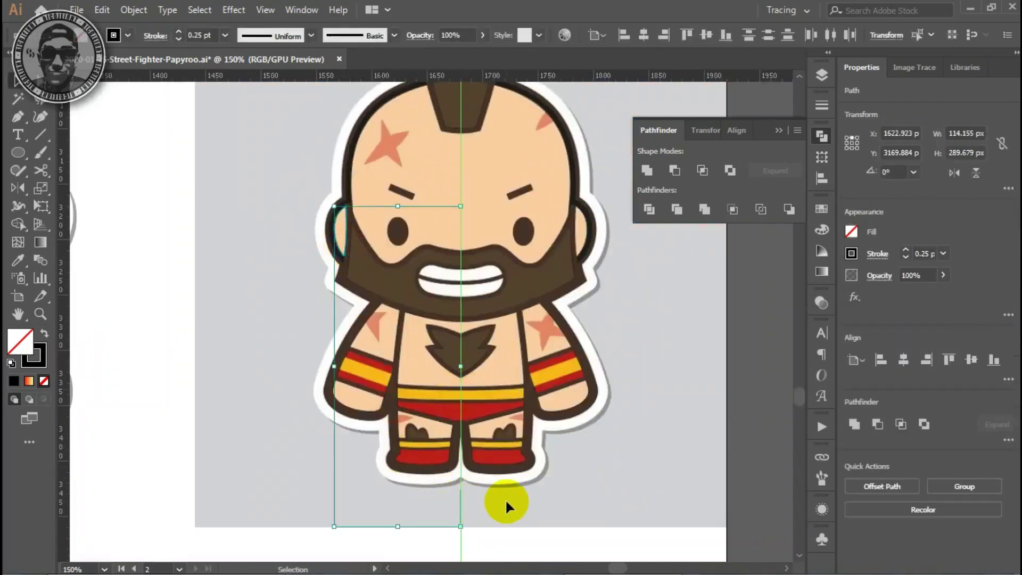
{"action": "key", "text": "Return"}
{"action": "type", "text": "114.155"}
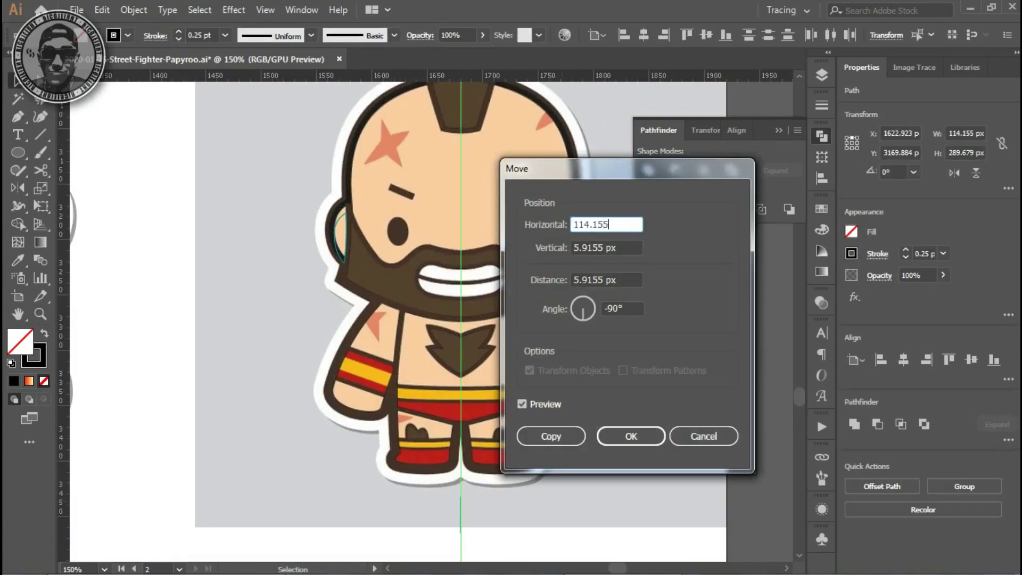
{"action": "key", "text": "Tab"}
{"action": "type", "text": "0"}
{"action": "key", "text": "Tab"}
{"action": "left_click", "coordinate": [544, 436]}
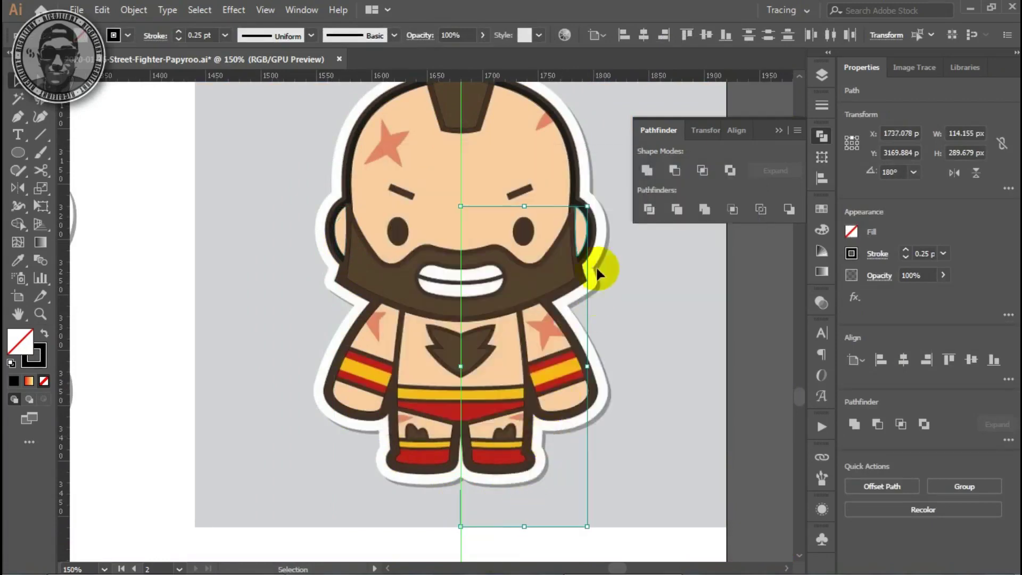
{"action": "left_click", "coordinate": [625, 244]}
{"action": "key", "text": "ctrl+minus"}
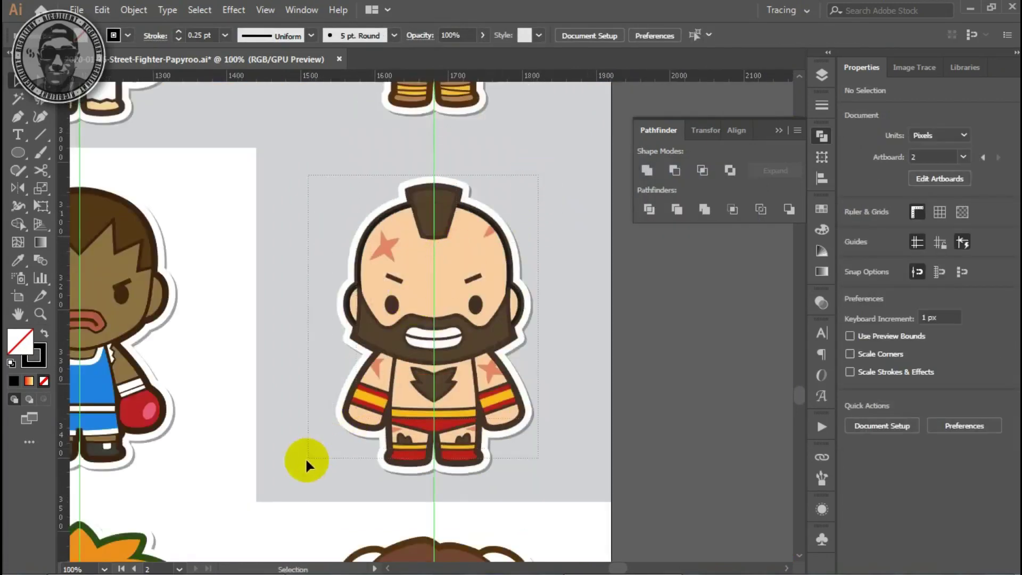
{"action": "left_click_drag", "start_coordinate": [307, 459], "coordinate": [308, 459]}
Outline the thick stroke, unite the pieces and release the compound path into one black silhouette.
{"action": "left_click", "coordinate": [647, 171]}
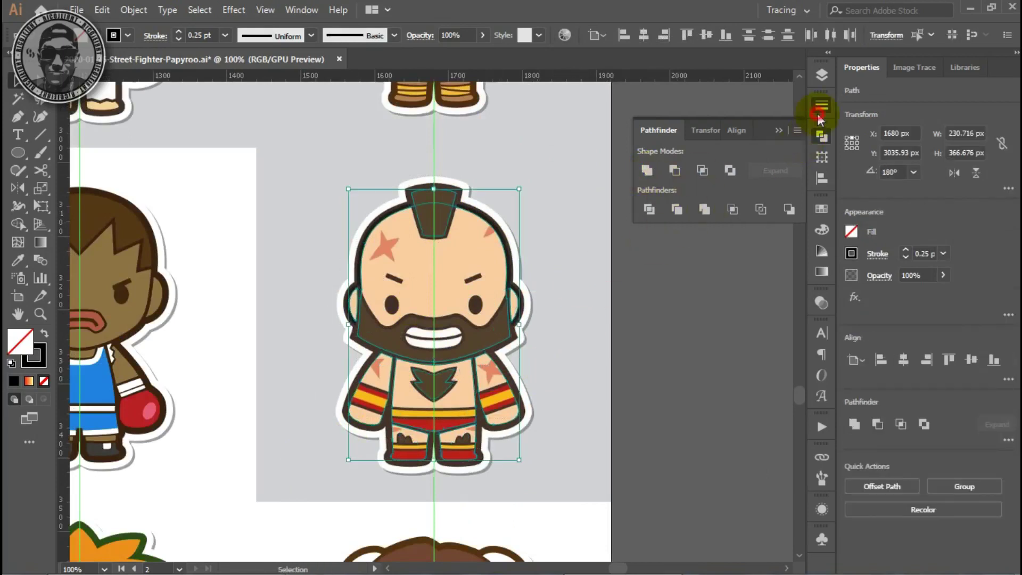
{"action": "left_click", "coordinate": [820, 109]}
{"action": "key", "text": "Return"}
{"action": "key", "text": "ctrl+shift+o"}
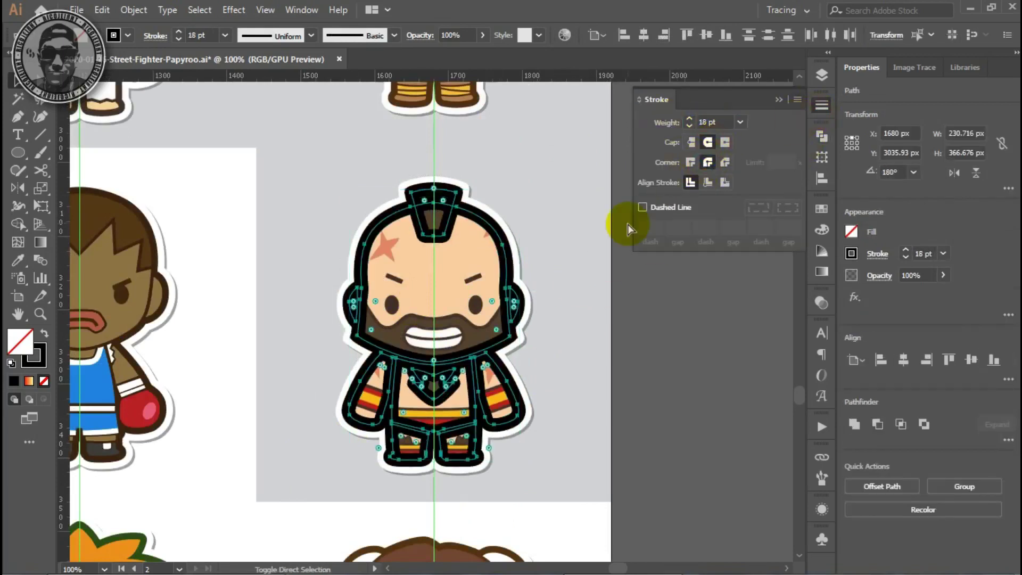
{"action": "key", "text": "shift+ctrl+F9"}
{"action": "left_click", "coordinate": [647, 170]}
{"action": "right_click", "coordinate": [519, 288]}
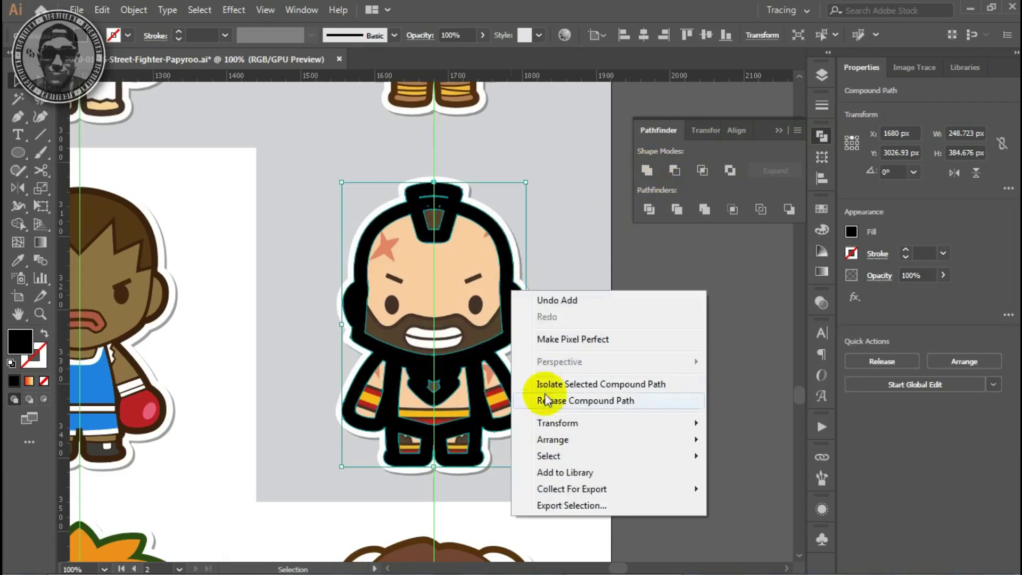
{"action": "left_click", "coordinate": [554, 405]}
{"action": "left_click", "coordinate": [471, 358]}
{"action": "key", "text": "a"}
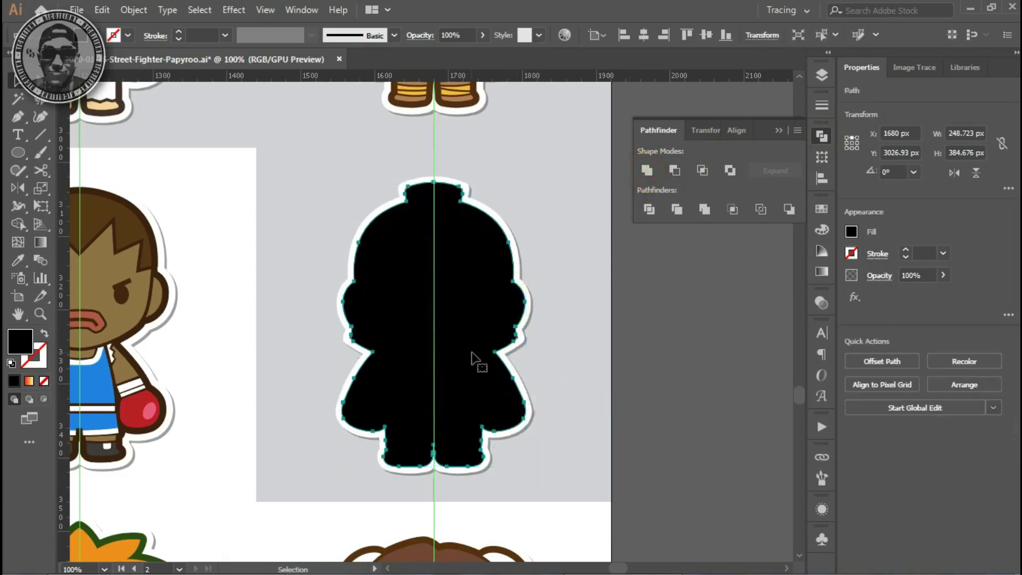
{"action": "key", "text": "v"}
Give the silhouette an 18 pt stroke, outline it and unite stroke and fill into one shape.
{"action": "left_click", "coordinate": [818, 109]}
{"action": "type", "text": "8"}
{"action": "key", "text": "Return"}
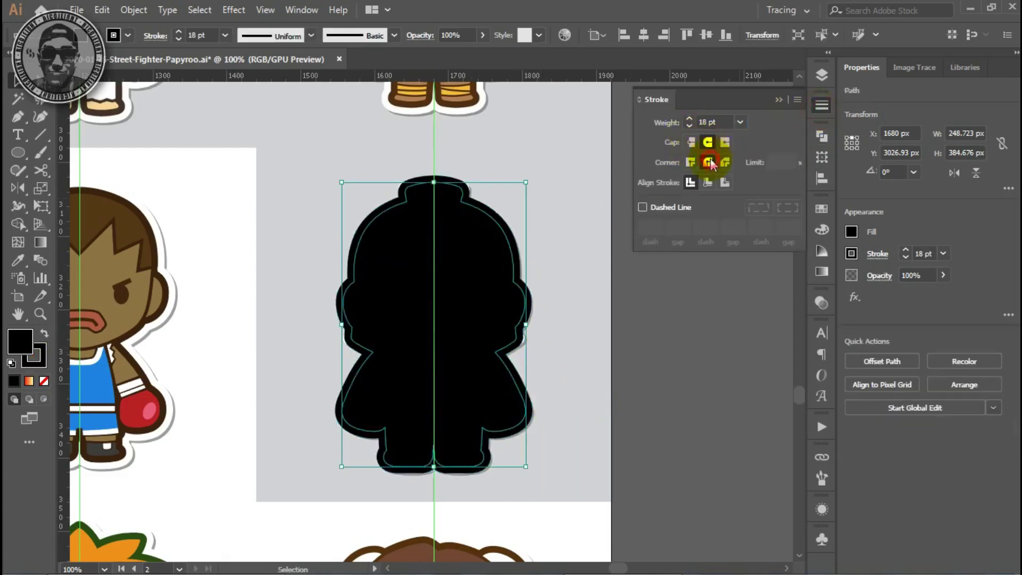
{"action": "key", "text": "ctrl+shift+o"}
{"action": "key", "text": "shift+ctrl+F9"}
{"action": "key", "text": "ctrl+8"}
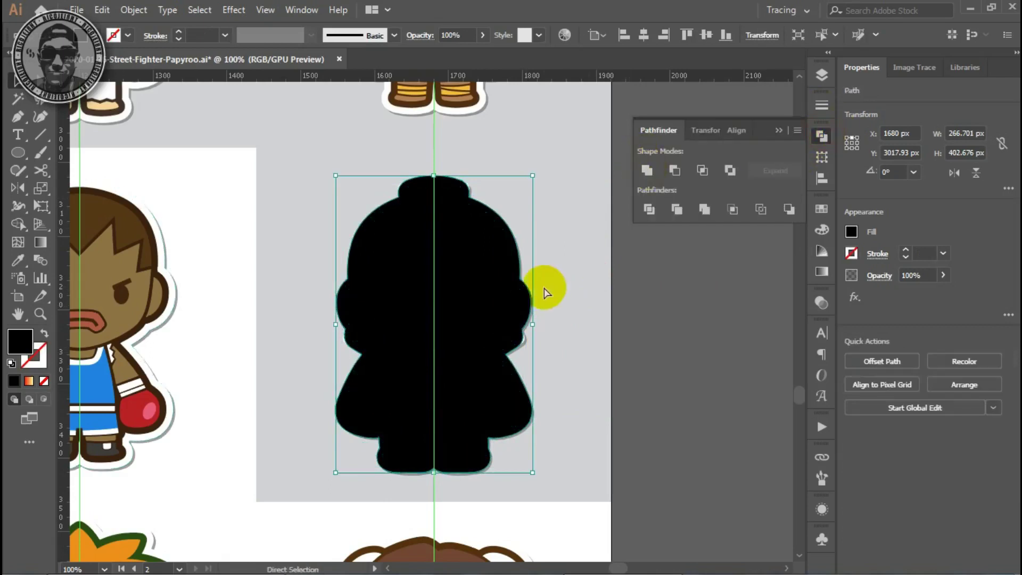
{"action": "left_click", "coordinate": [822, 75]}
{"action": "left_click", "coordinate": [815, 138]}
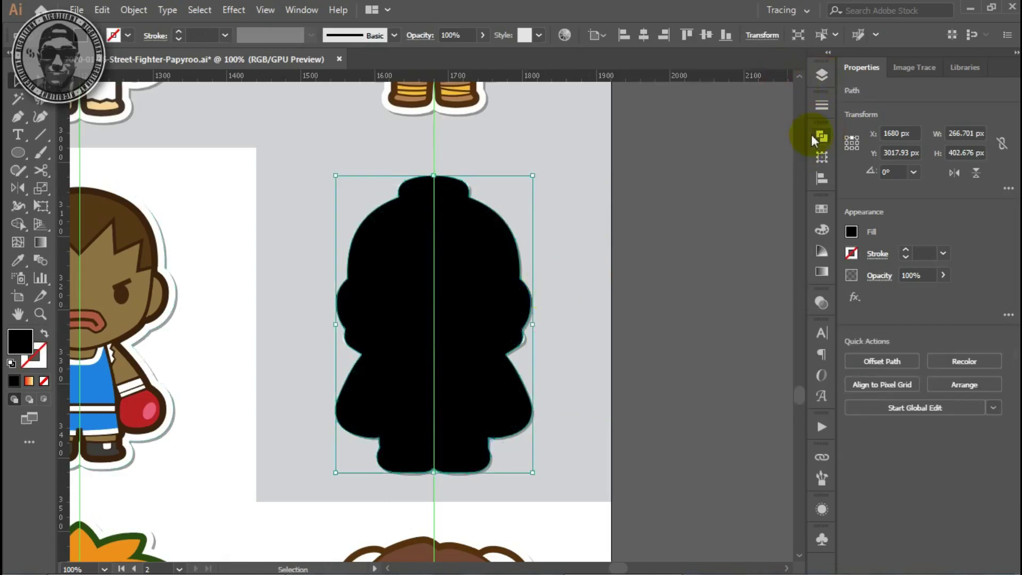
{"action": "key", "text": "Return"}
Move a copy of the silhouette 485 px horizontally, beside the artboard.
{"action": "type", "text": "3"}
{"action": "key", "text": "Tab"}
{"action": "key", "text": "Return"}
{"action": "key", "text": "Return"}
{"action": "type", "text": "485"}
{"action": "key", "text": "Return"}
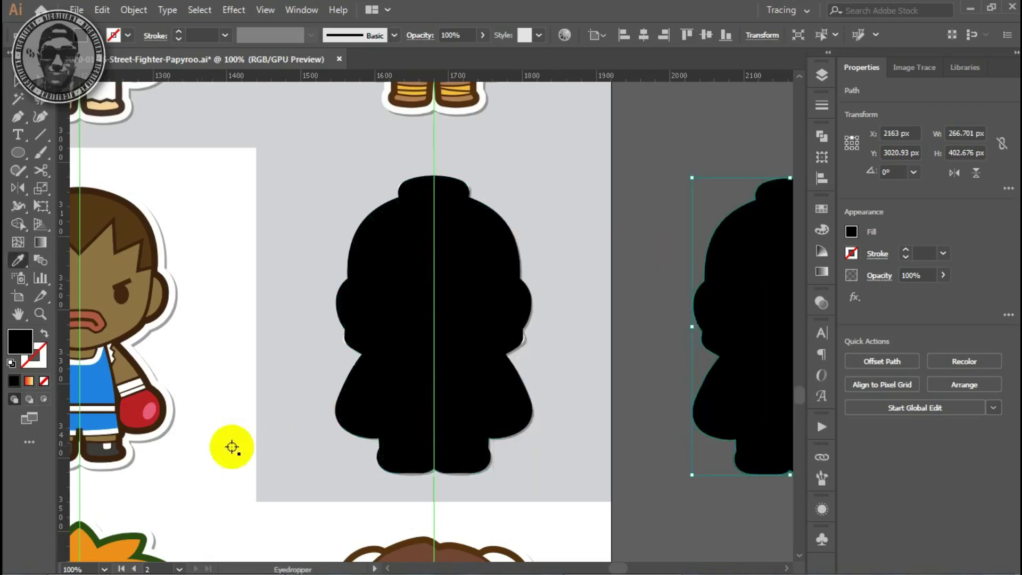
{"action": "key", "text": "ctrl+equal"}
{"action": "key", "text": "i"}
{"action": "left_click", "coordinate": [388, 305]}
{"action": "key", "text": "ctrl+minus"}
{"action": "key", "text": "ctrl+minus"}
{"action": "key", "text": "v"}
{"action": "key", "text": "Return"}
{"action": "key", "text": "Return"}
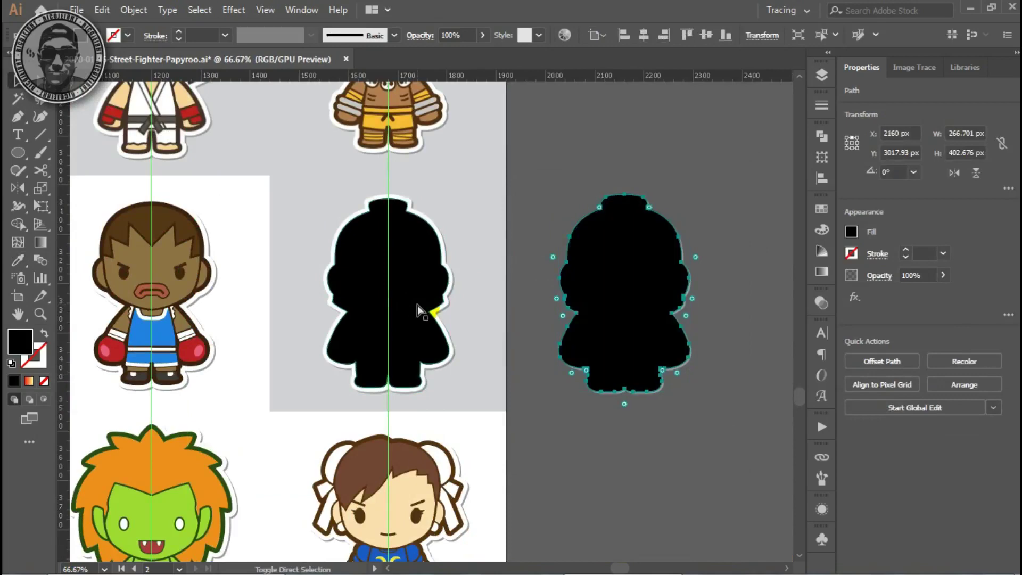
Give the silhouette copy the dark brown outline colour with the Eyedropper.
{"action": "left_click", "coordinate": [422, 327]}
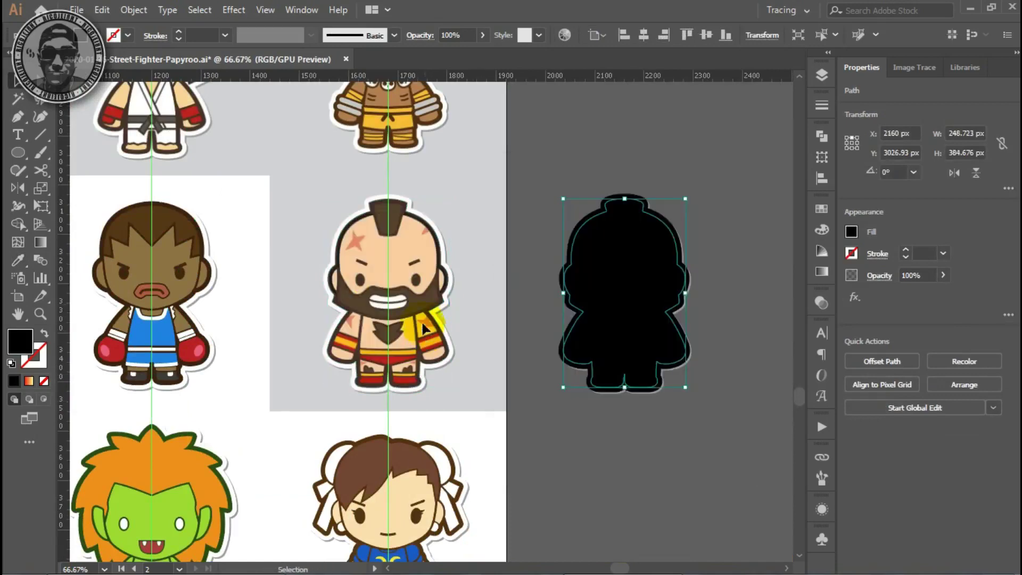
{"action": "key", "text": "ctrl+equal"}
{"action": "key", "text": "ctrl+equal"}
{"action": "key", "text": "i"}
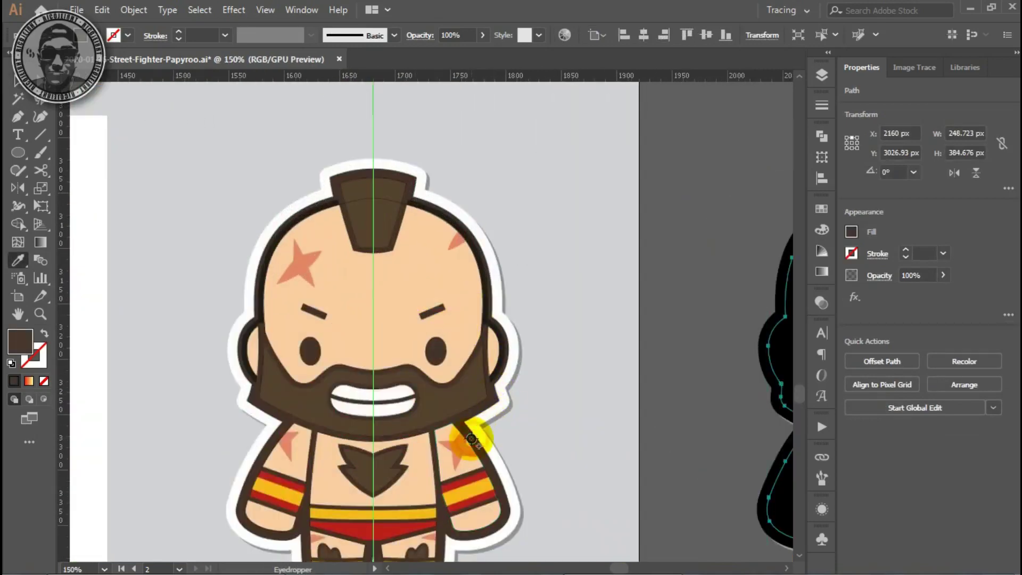
{"action": "left_click", "coordinate": [753, 331]}
{"action": "scroll", "coordinate": [399, 348], "scroll_direction": "left", "scroll_amount": 4}
{"action": "scroll", "coordinate": [398, 348], "scroll_direction": "down", "scroll_amount": 1}
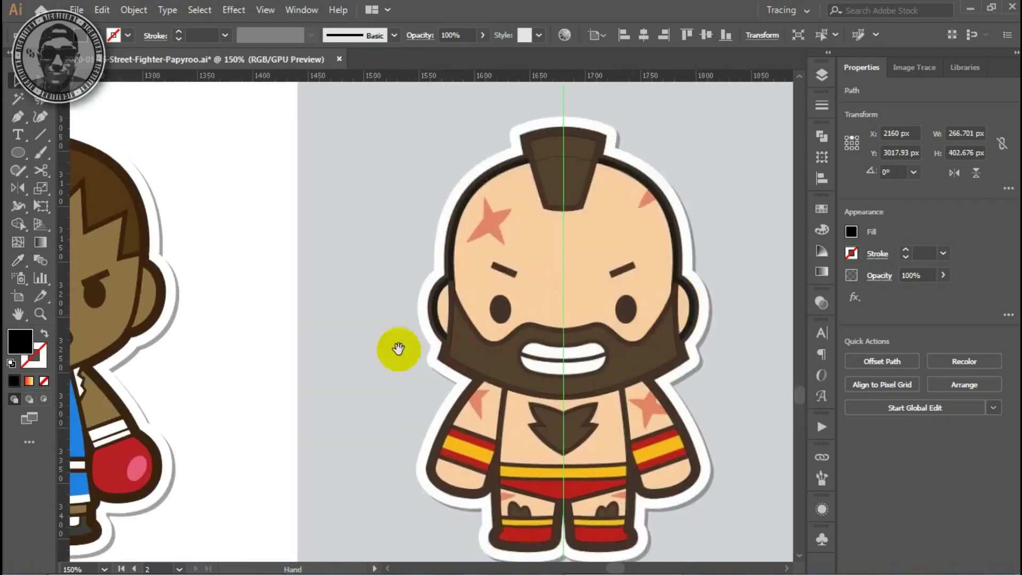
{"action": "left_click", "coordinate": [529, 313], "text": "alt"}
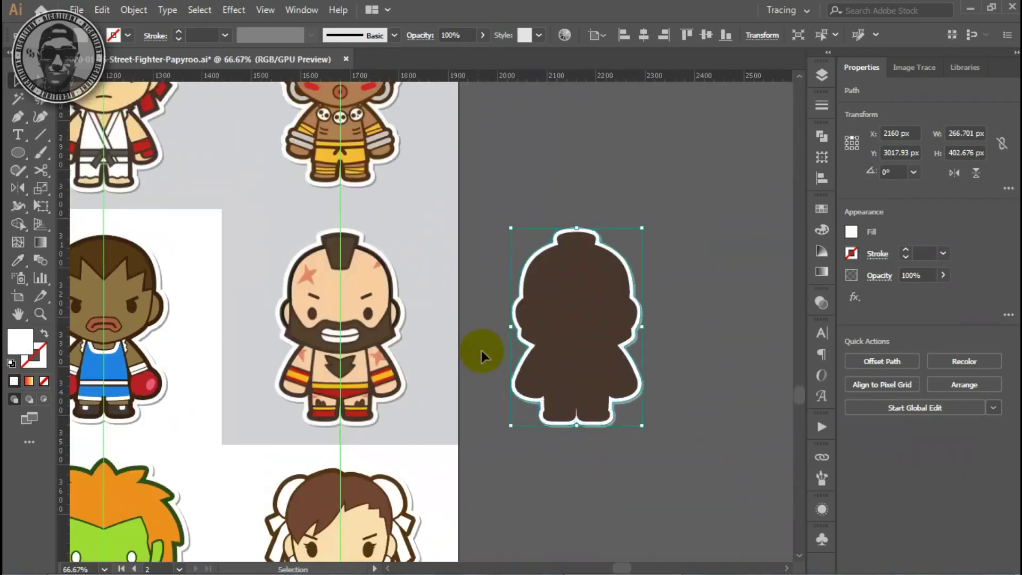
{"action": "left_click", "coordinate": [543, 380]}
Draw a pen line along the waistband's upper edge from the guide and eyedrop the thin dark outline style.
{"action": "left_click_drag", "start_coordinate": [471, 368], "coordinate": [396, 336]}
{"action": "scroll", "coordinate": [396, 336], "scroll_direction": "up", "scroll_amount": 2}
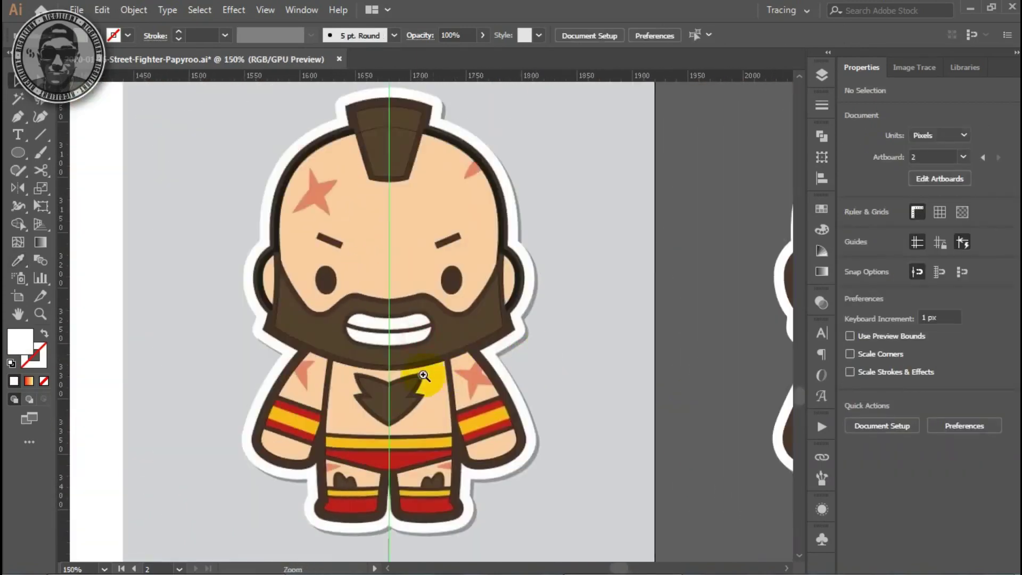
{"action": "scroll", "coordinate": [417, 380], "scroll_direction": "up", "scroll_amount": 3}
{"action": "scroll", "coordinate": [417, 308], "scroll_direction": "up", "scroll_amount": 3}
{"action": "key", "text": "p"}
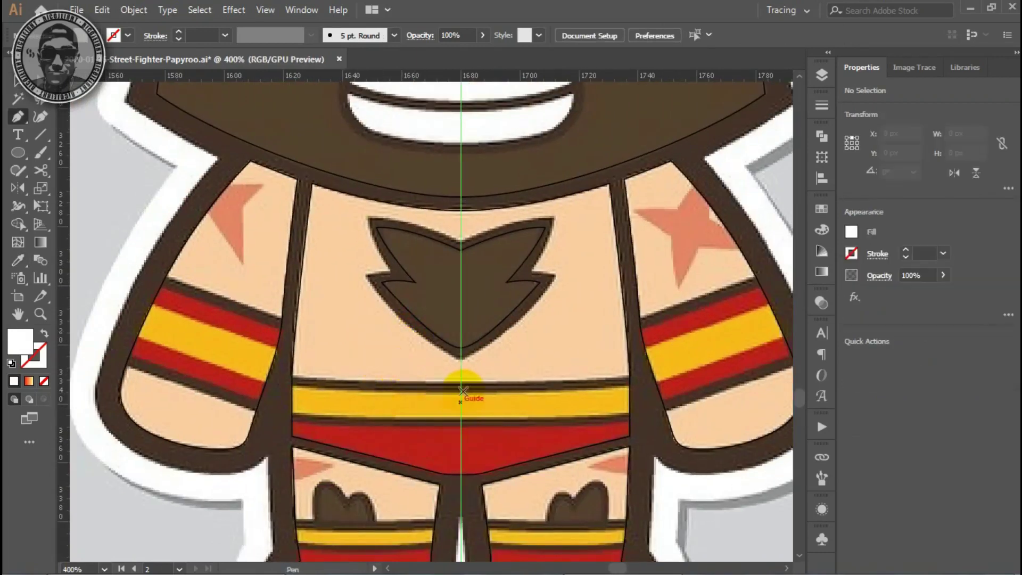
{"action": "left_click_drag", "start_coordinate": [400, 389], "coordinate": [401, 387]}
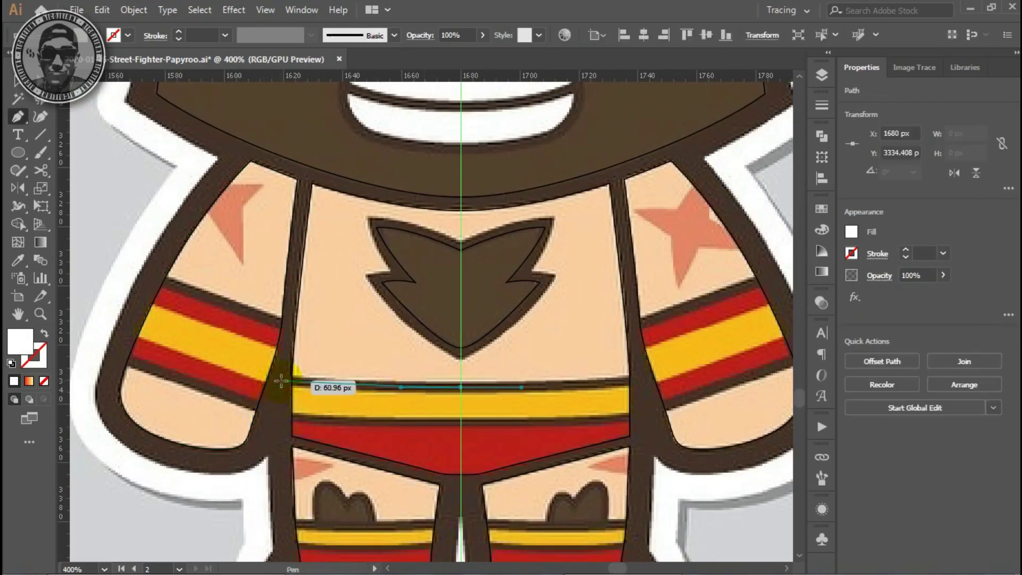
{"action": "left_click_drag", "start_coordinate": [280, 379], "coordinate": [278, 404]}
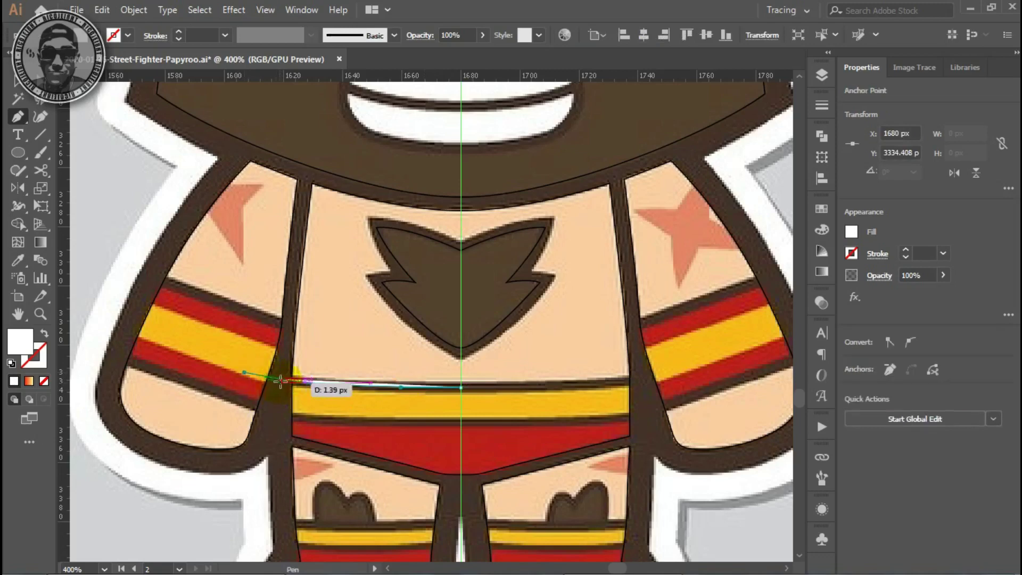
{"action": "key", "text": "ctrl+plus"}
{"action": "left_click", "coordinate": [399, 376]}
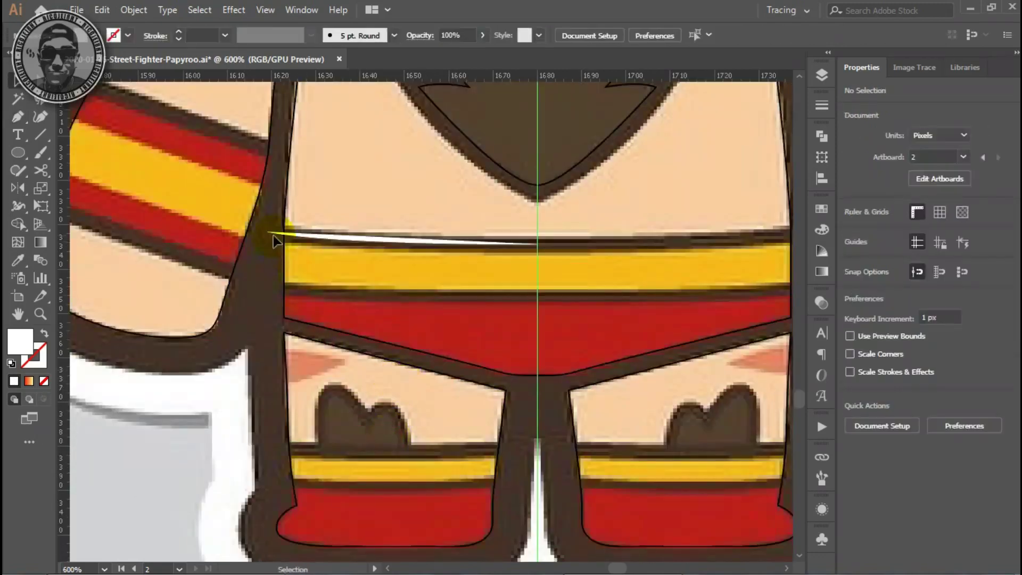
{"action": "left_click", "coordinate": [273, 234]}
{"action": "key", "text": "i"}
{"action": "left_click", "coordinate": [283, 198]}
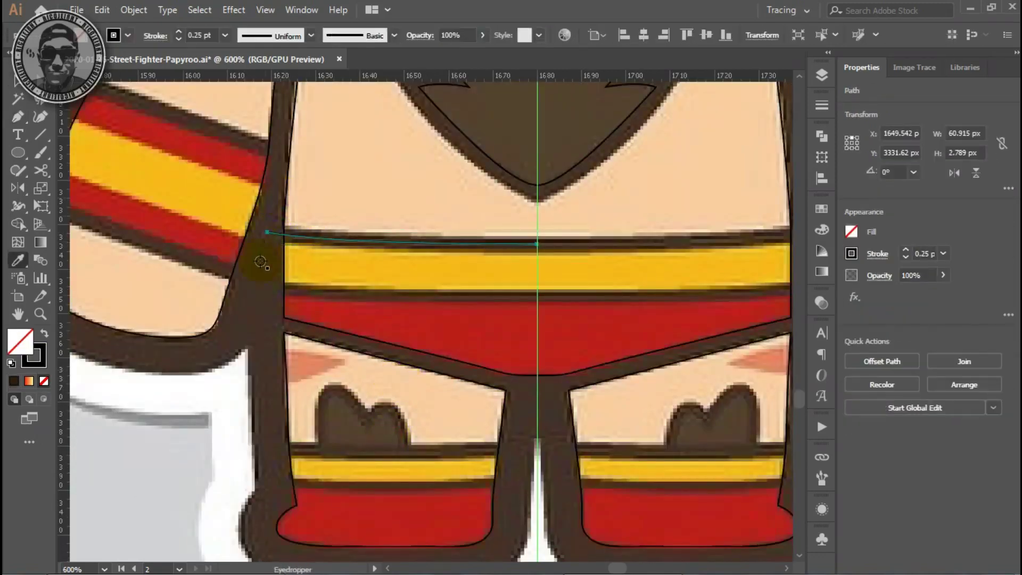
{"action": "left_click", "coordinate": [270, 333]}
Draw a second line along the waistband's lower edge from the centre guide to the body's edge.
{"action": "left_click", "coordinate": [538, 296]}
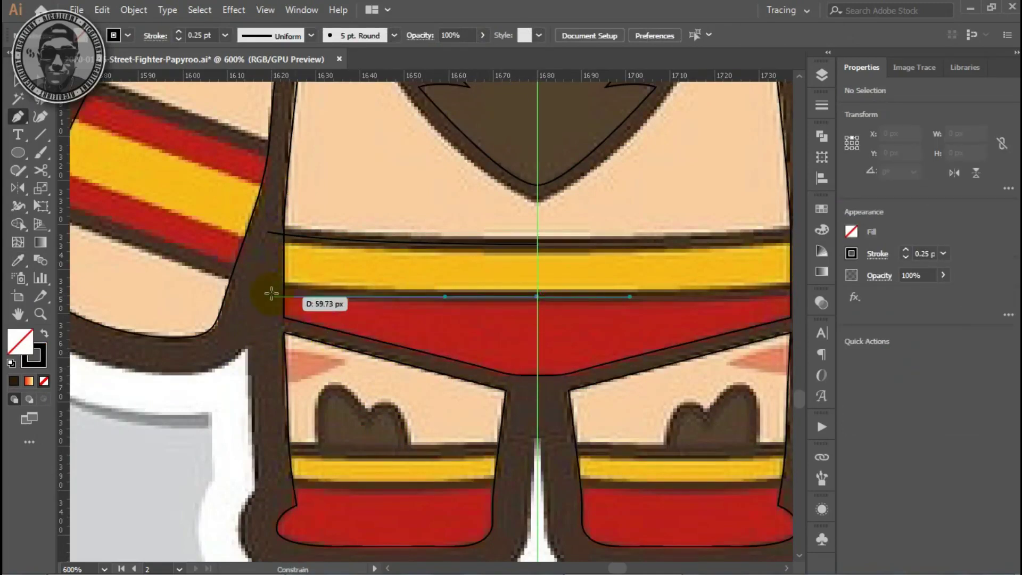
{"action": "left_click", "coordinate": [270, 320], "text": "ctrl"}
{"action": "key", "text": "ctrl+plus"}
{"action": "key", "text": "ctrl+plus"}
{"action": "key", "text": "ctrl+plus"}
{"action": "left_click", "coordinate": [588, 322]}
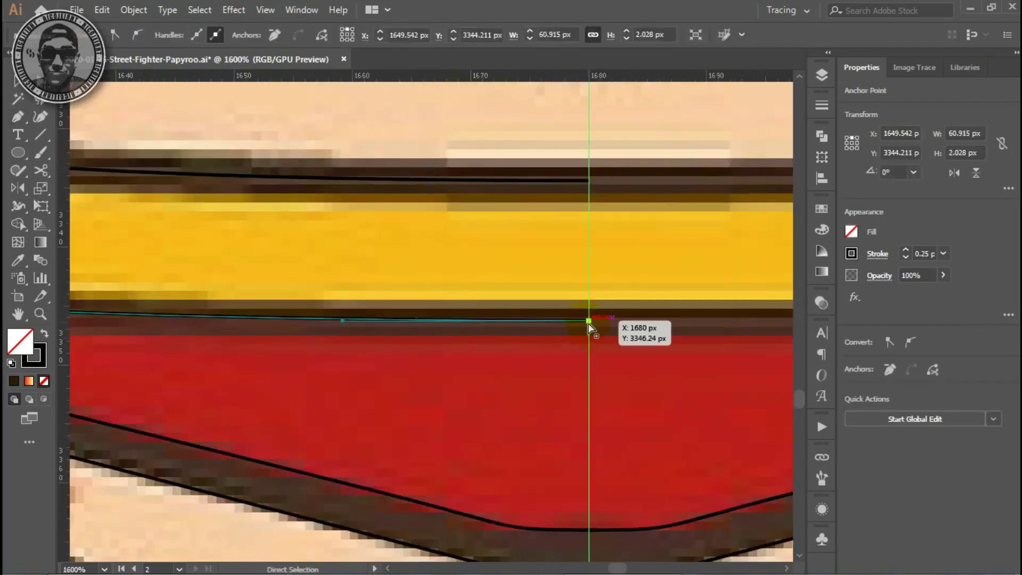
{"action": "key", "text": "ctrl+minus"}
{"action": "key", "text": "ctrl+minus"}
{"action": "key", "text": "ctrl+minus"}
{"action": "left_click", "coordinate": [380, 334], "text": "ctrl"}
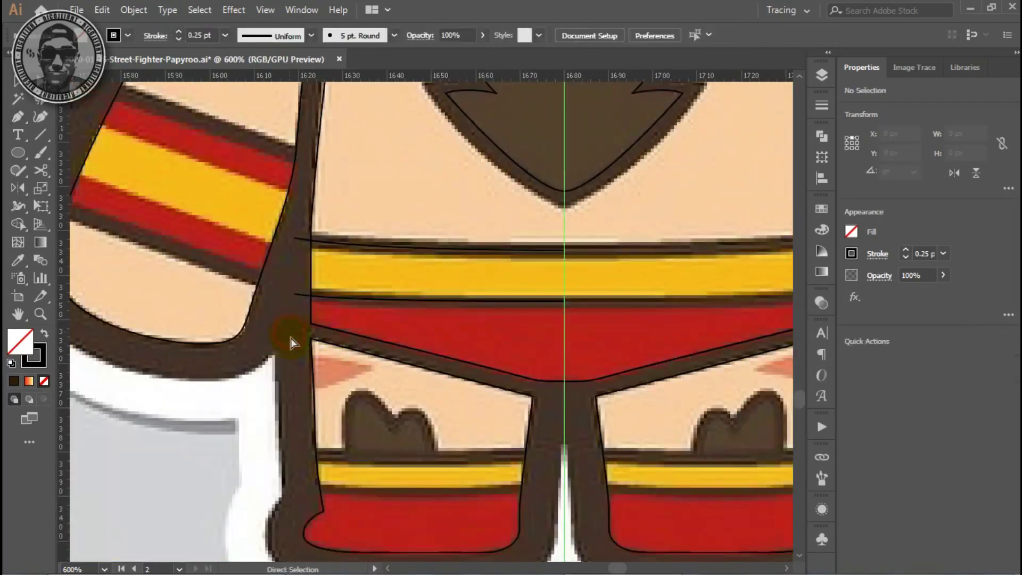
Draw a curved line between the upper and lower teeth from the centre guide.
{"action": "scroll", "coordinate": [434, 198], "scroll_direction": "down", "scroll_amount": 3}
{"action": "scroll", "coordinate": [475, 222], "scroll_direction": "down", "scroll_amount": 2}
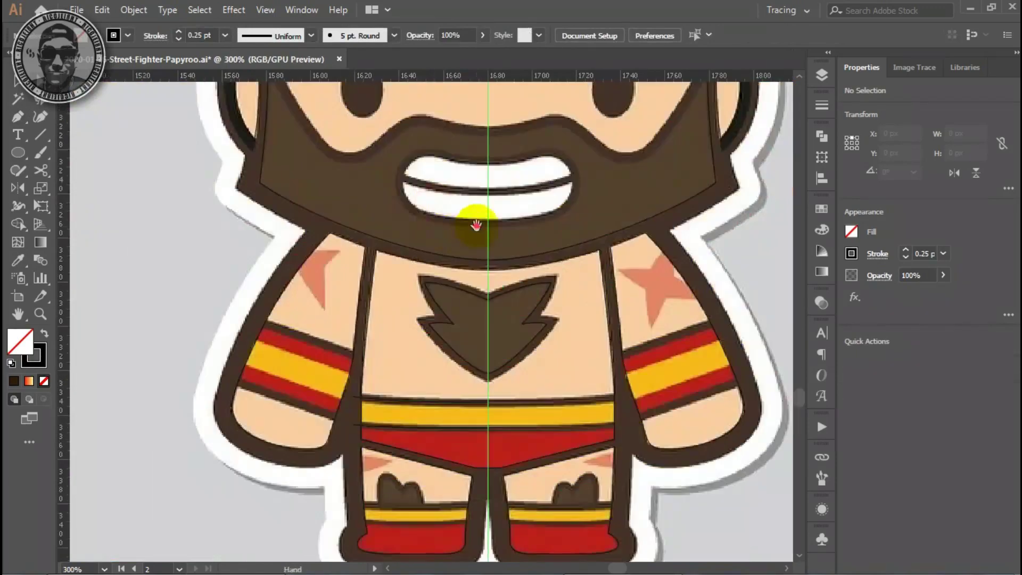
{"action": "scroll", "coordinate": [472, 376], "scroll_direction": "up", "scroll_amount": 3}
{"action": "scroll", "coordinate": [449, 329], "scroll_direction": "up", "scroll_amount": 1}
{"action": "scroll", "coordinate": [448, 328], "scroll_direction": "up", "scroll_amount": 1}
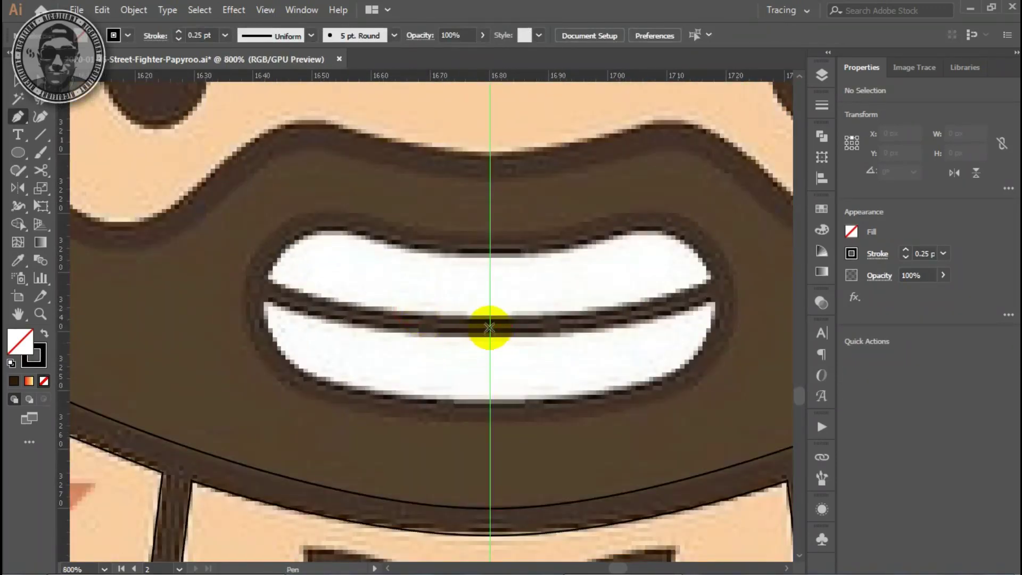
{"action": "left_click_drag", "start_coordinate": [424, 328], "coordinate": [423, 329]}
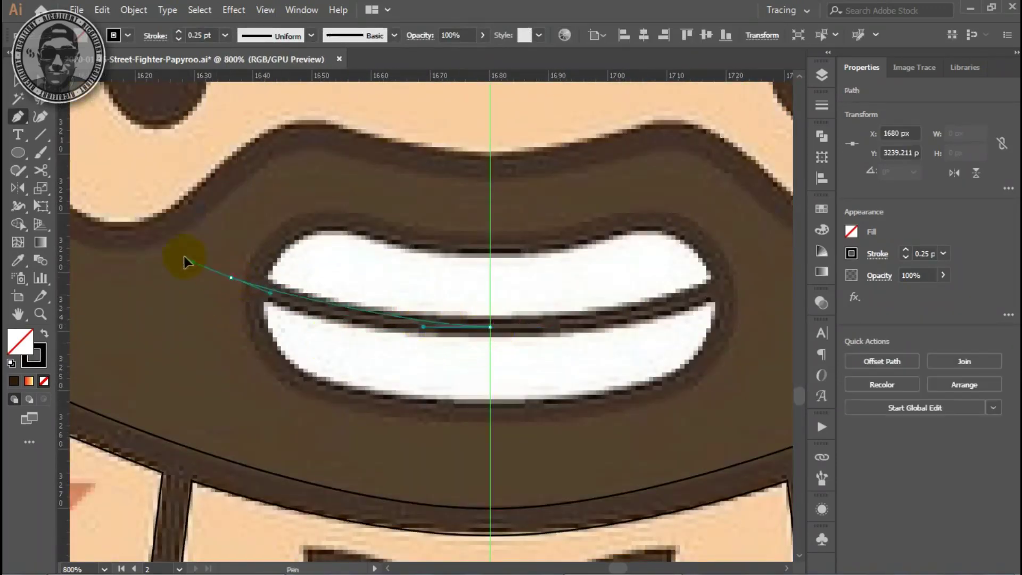
{"action": "left_click_drag", "start_coordinate": [156, 243], "coordinate": [156, 242]}
{"action": "left_click", "coordinate": [489, 406], "text": "ctrl"}
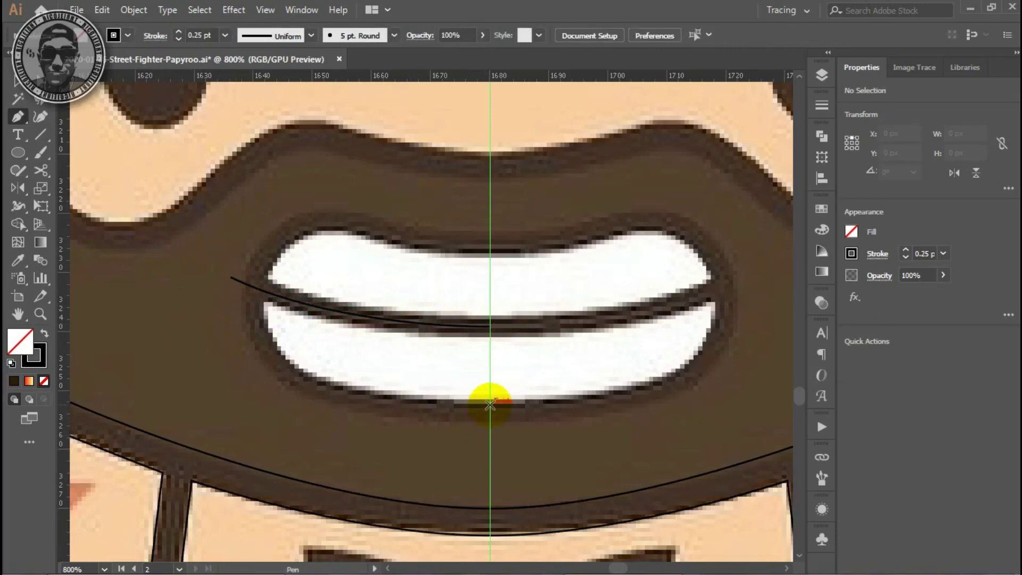
Trace the mouth's left half to the centre guide and reshape its lower-left curve.
{"action": "left_click_drag", "start_coordinate": [307, 385], "coordinate": [307, 385]}
{"action": "left_click_drag", "start_coordinate": [271, 354], "coordinate": [261, 269]}
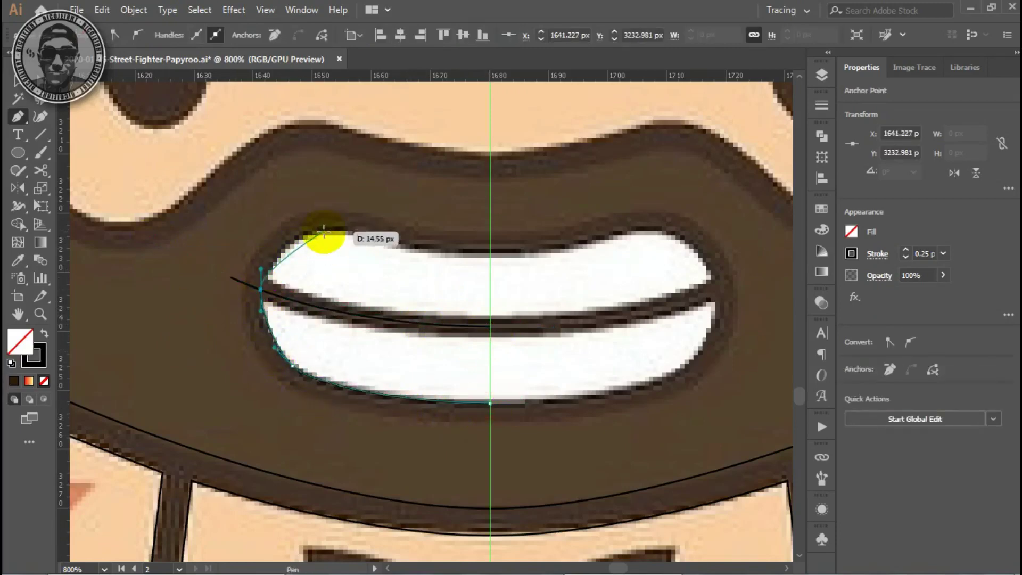
{"action": "left_click_drag", "start_coordinate": [325, 230], "coordinate": [349, 228]}
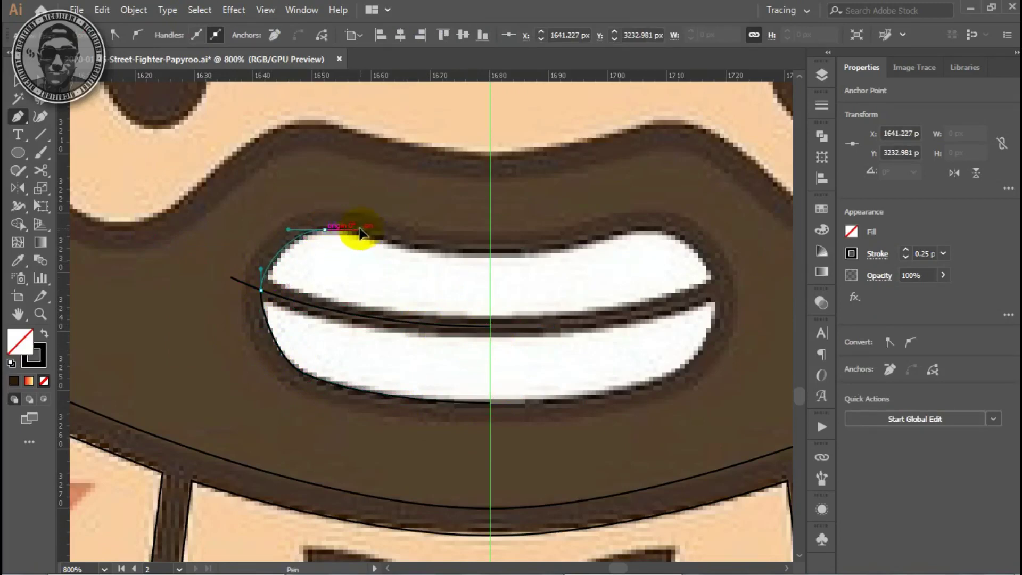
{"action": "left_click_drag", "start_coordinate": [489, 256], "coordinate": [569, 259]}
{"action": "left_click", "coordinate": [531, 212], "text": "ctrl"}
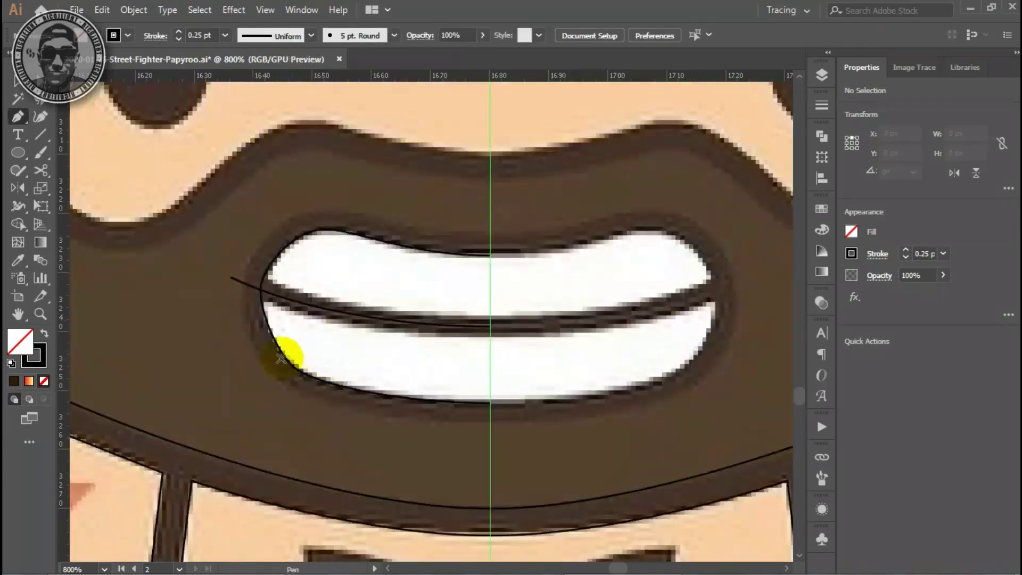
{"action": "key", "text": "a"}
{"action": "left_click", "coordinate": [276, 364]}
{"action": "left_click_drag", "start_coordinate": [276, 363], "coordinate": [270, 352]}
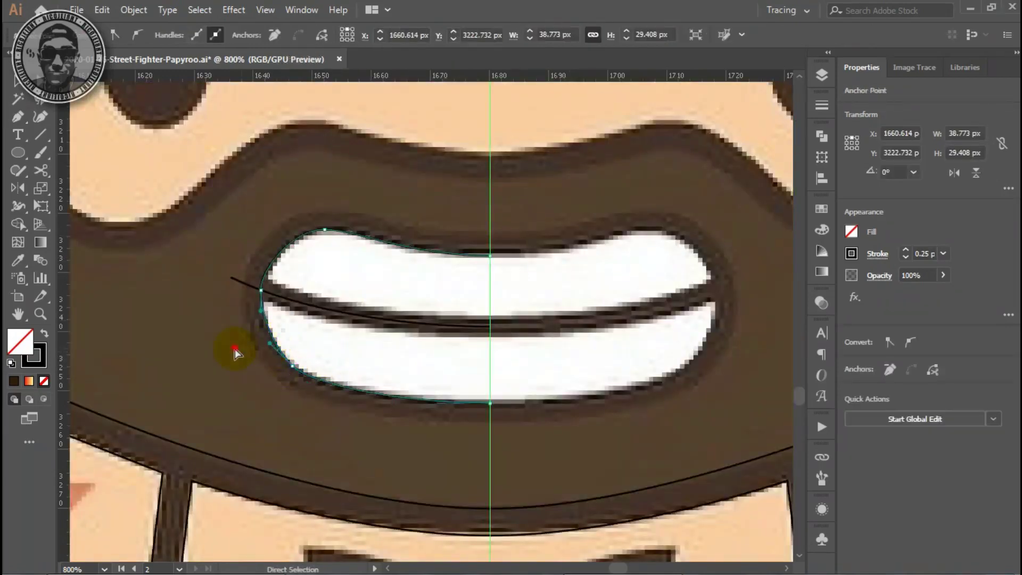
{"action": "key", "text": "ctrl+shift+a"}
{"action": "key", "text": "ctrl+minus"}
{"action": "left_click", "coordinate": [431, 278], "text": "ctrl"}
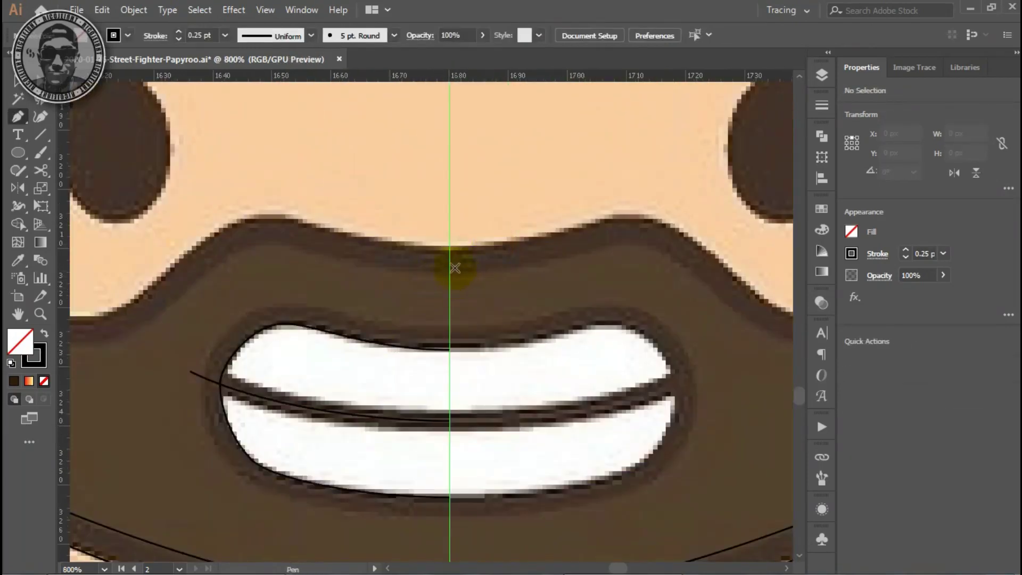
Draw a pen line along the moustache's upper edge, leftward from the centre guide.
{"action": "left_click_drag", "start_coordinate": [398, 260], "coordinate": [393, 261]}
{"action": "left_click", "coordinate": [315, 242]}
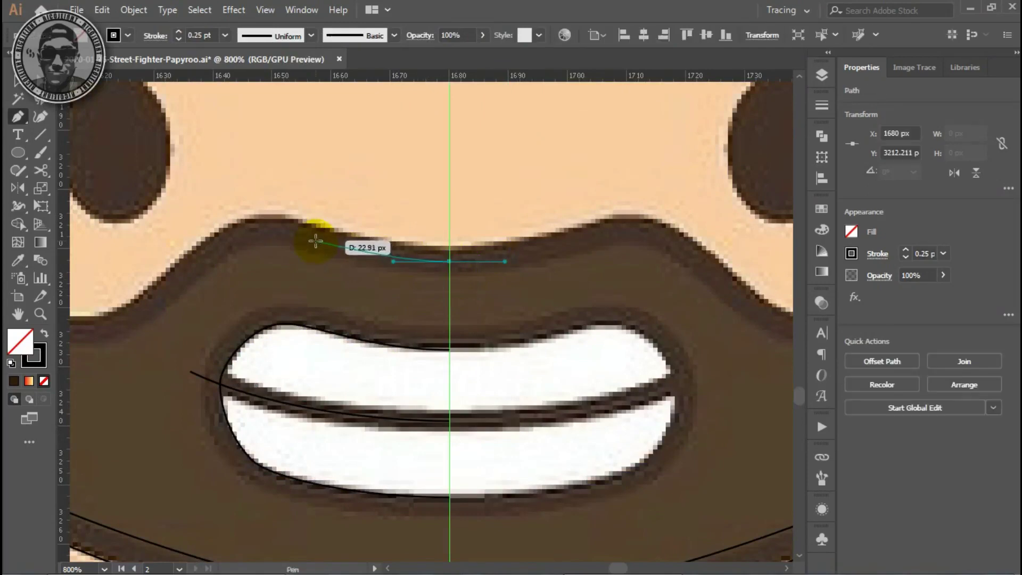
{"action": "left_click_drag", "start_coordinate": [315, 242], "coordinate": [262, 231]}
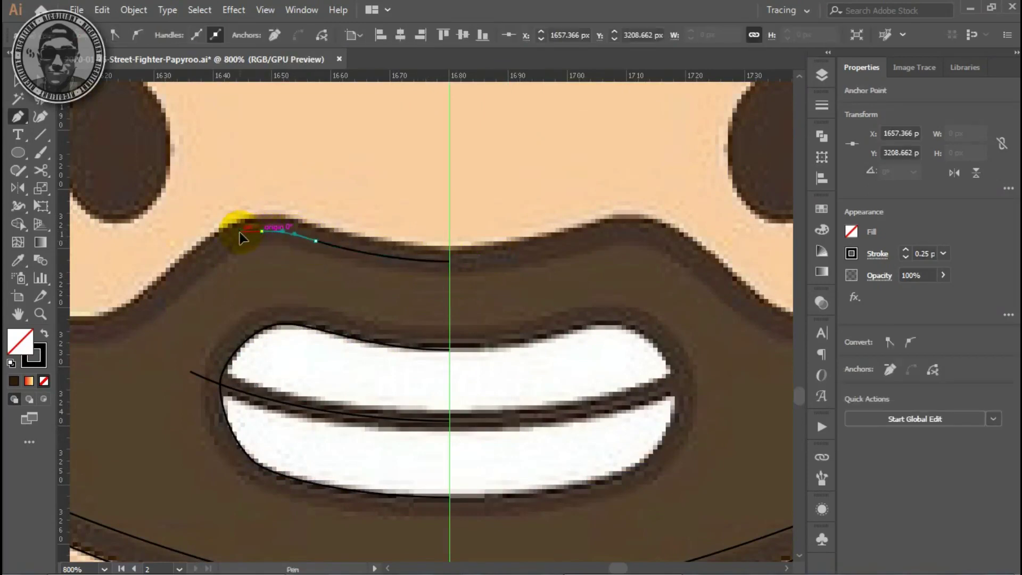
{"action": "mouse_move", "coordinate": [192, 269]}
{"action": "left_mouse_down"}
{"action": "mouse_move", "coordinate": [175, 292]}
{"action": "mouse_move", "coordinate": [427, 353]}
{"action": "mouse_move", "coordinate": [340, 356]}
{"action": "left_mouse_up"}
{"action": "mouse_move", "coordinate": [314, 298]}
{"action": "left_mouse_down"}
{"action": "mouse_move", "coordinate": [438, 358]}
{"action": "mouse_move", "coordinate": [368, 281]}
{"action": "mouse_move", "coordinate": [395, 359]}
{"action": "left_mouse_up"}
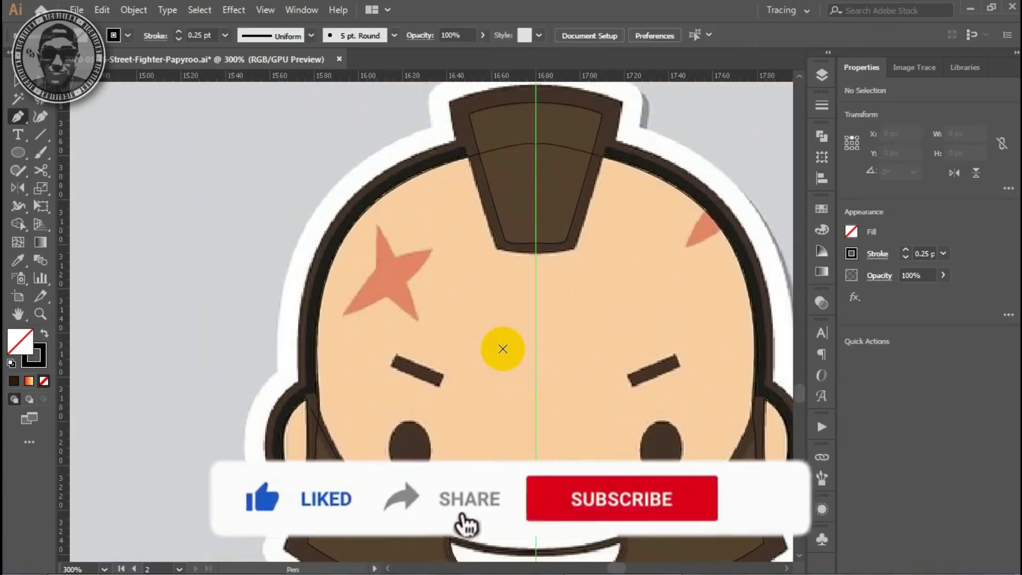
Zoom out to the whole head and select the thin line across the mouth.
{"action": "key", "text": "ctrl+minus"}
{"action": "scroll", "coordinate": [441, 365], "scroll_direction": "down", "scroll_amount": 3}
{"action": "scroll", "coordinate": [436, 365], "scroll_direction": "up", "scroll_amount": 5}
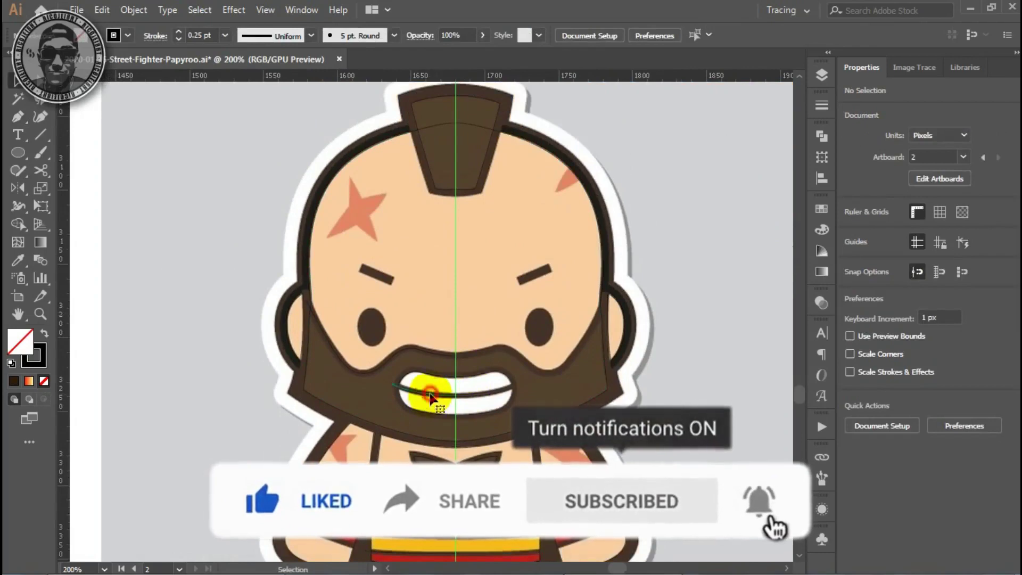
{"action": "left_click", "coordinate": [430, 396]}
{"action": "scroll", "coordinate": [431, 367], "scroll_direction": "up", "scroll_amount": 5}
Raise the mouth line's stroke to 4 pt and the beard edge line's to 5.5 pt.
{"action": "left_click", "coordinate": [821, 106]}
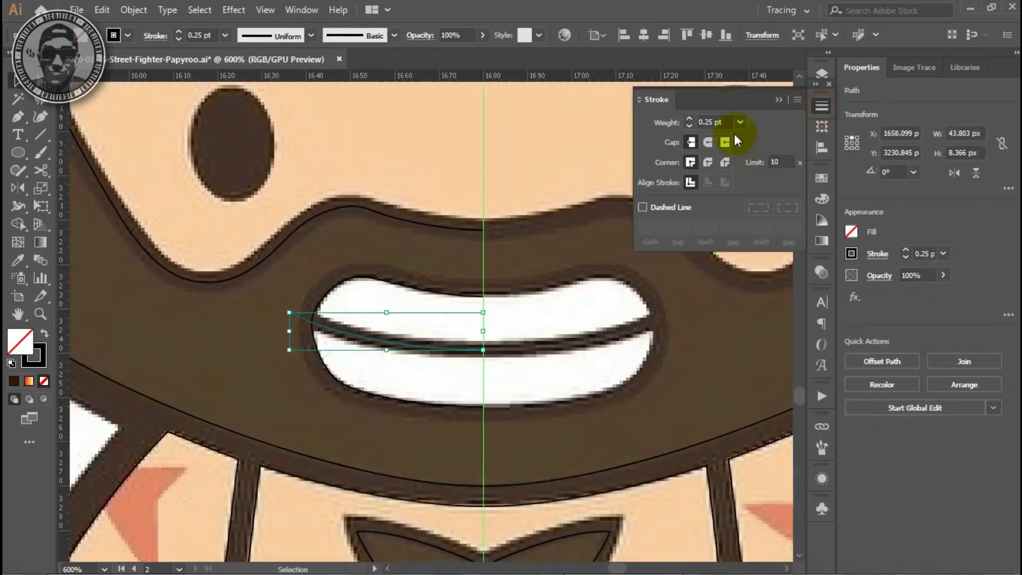
{"action": "left_click", "coordinate": [690, 119]}
{"action": "left_click", "coordinate": [690, 119]}
{"action": "left_click", "coordinate": [690, 119]}
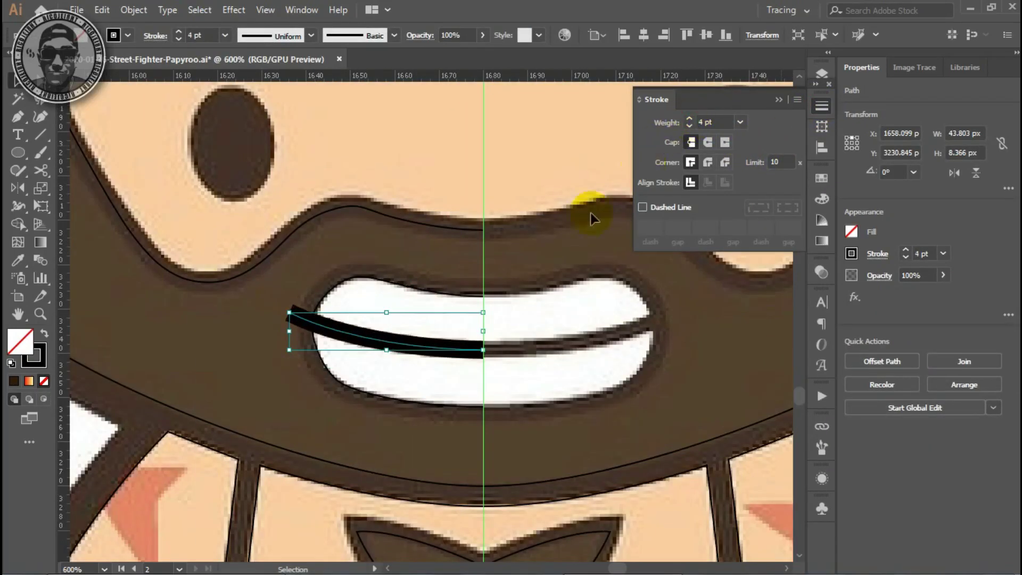
{"action": "left_click", "coordinate": [473, 295]}
{"action": "left_click", "coordinate": [460, 293]}
{"action": "left_click", "coordinate": [457, 250]}
{"action": "left_click", "coordinate": [456, 228]}
{"action": "left_click", "coordinate": [690, 119]}
{"action": "left_click", "coordinate": [690, 119]}
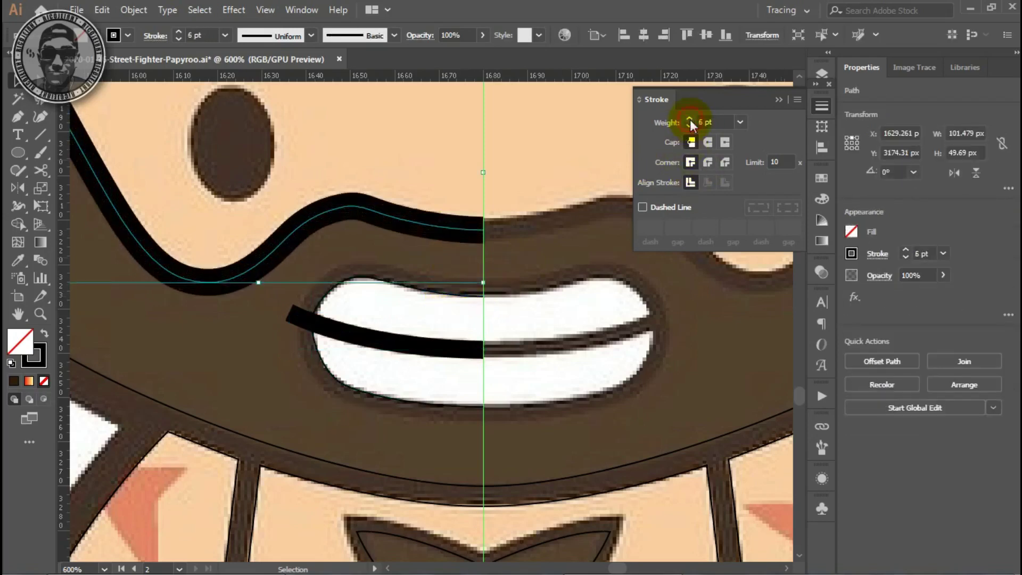
{"action": "left_click", "coordinate": [690, 120]}
{"action": "type", "text": "5.5"}
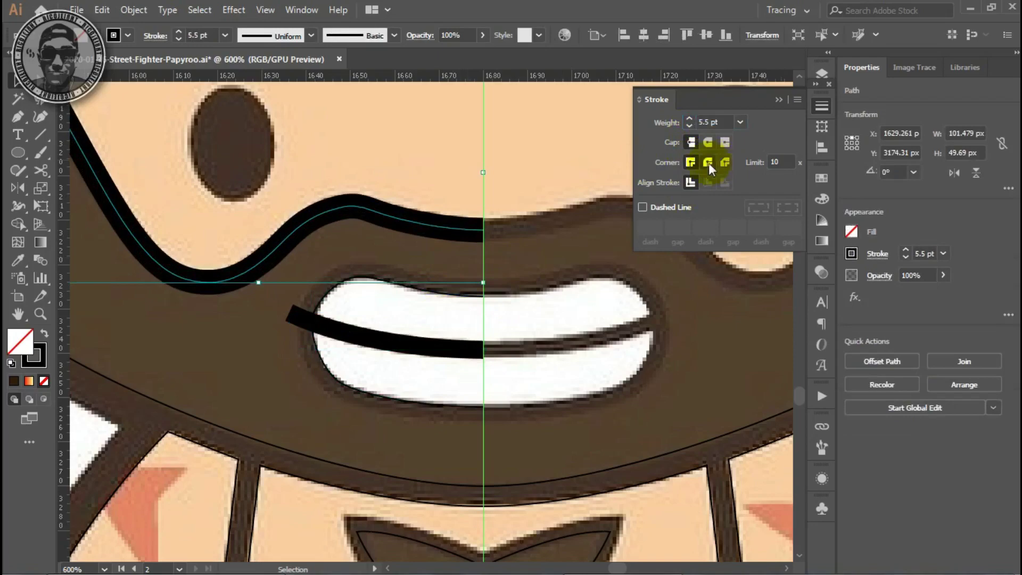
{"action": "left_click", "coordinate": [449, 298]}
{"action": "scroll", "coordinate": [399, 235], "scroll_direction": "down", "scroll_amount": 1, "text": "alt"}
{"action": "scroll", "coordinate": [380, 320], "scroll_direction": "down", "scroll_amount": 3}
{"action": "scroll", "coordinate": [380, 320], "scroll_direction": "up", "scroll_amount": 1, "text": "alt"}
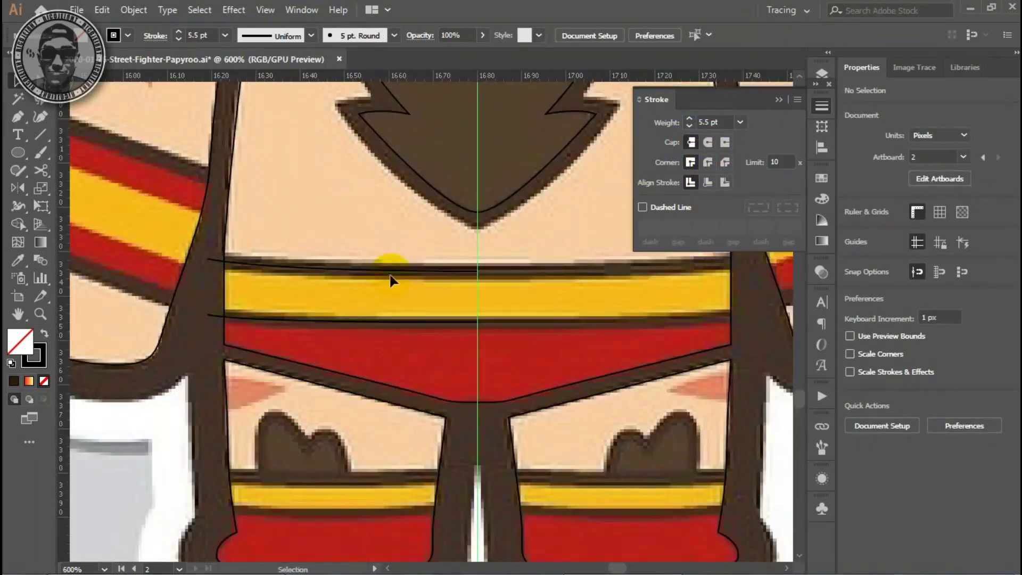
Set both belt lines to 3 pt, then select them with the mouth and beard lines.
{"action": "left_click", "coordinate": [383, 271]}
{"action": "left_click", "coordinate": [399, 321], "text": "shift"}
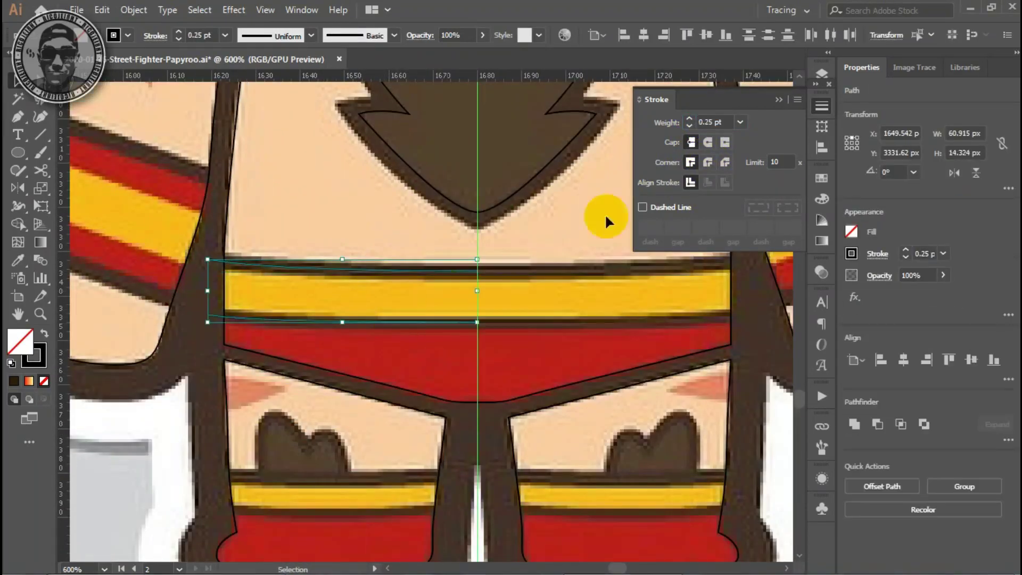
{"action": "left_click", "coordinate": [690, 119]}
{"action": "left_click", "coordinate": [690, 119]}
{"action": "left_click", "coordinate": [688, 126]}
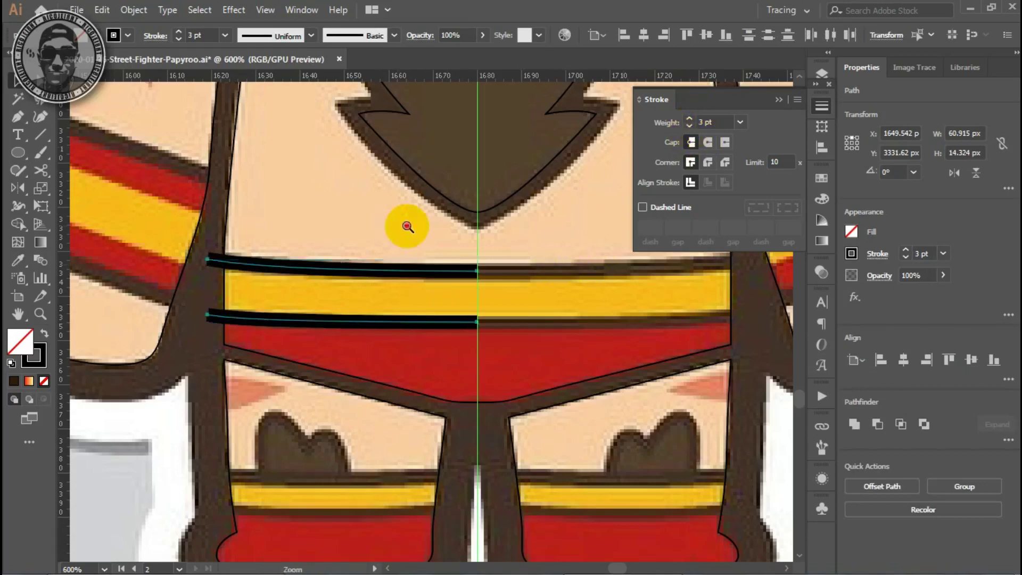
{"action": "scroll", "coordinate": [406, 228], "scroll_direction": "down", "scroll_amount": 2, "text": "alt"}
{"action": "left_click", "coordinate": [447, 197], "text": "shift"}
{"action": "scroll", "coordinate": [456, 176], "scroll_direction": "up", "scroll_amount": 1}
{"action": "left_click", "coordinate": [456, 164], "text": "shift"}
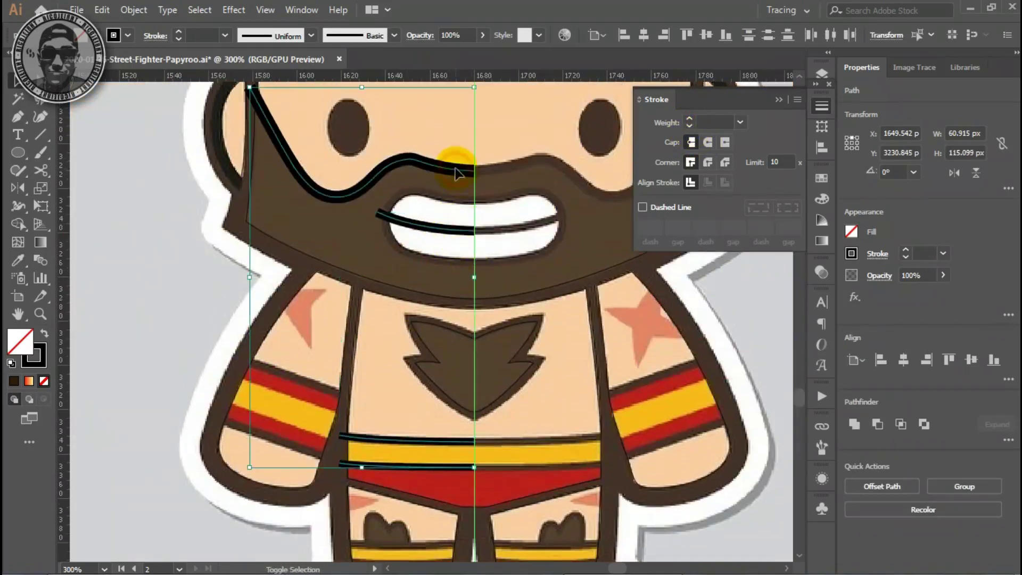
{"action": "scroll", "coordinate": [456, 290], "scroll_direction": "down", "scroll_amount": 2, "text": "alt"}
{"action": "key", "text": "Return"}
Copy the detail lines across to the right half and join the two beard edge halves.
{"action": "type", "text": "1"}
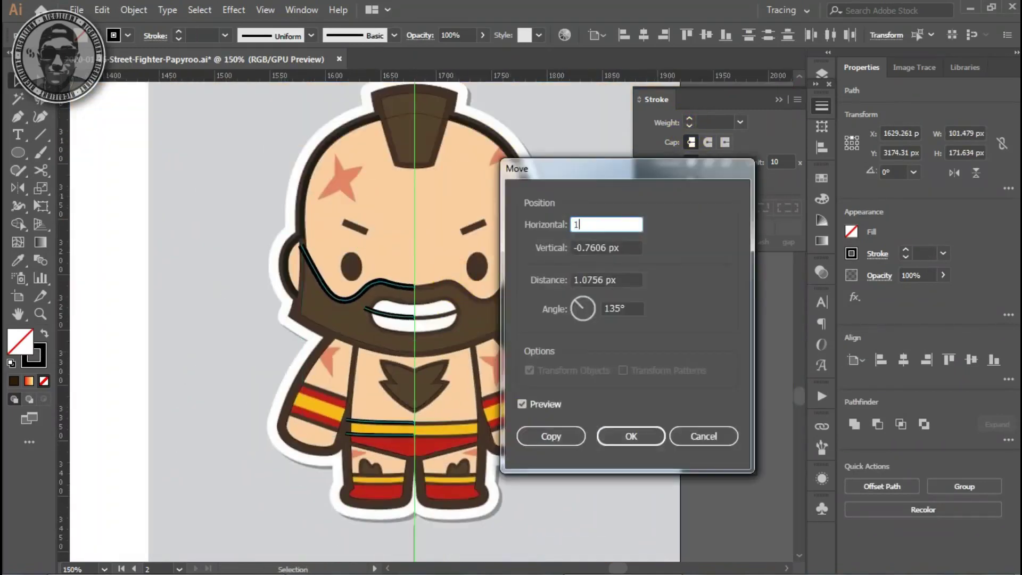
{"action": "key", "text": "Tab"}
{"action": "type", "text": "0"}
{"action": "key", "text": "Tab"}
{"action": "left_click", "coordinate": [551, 436]}
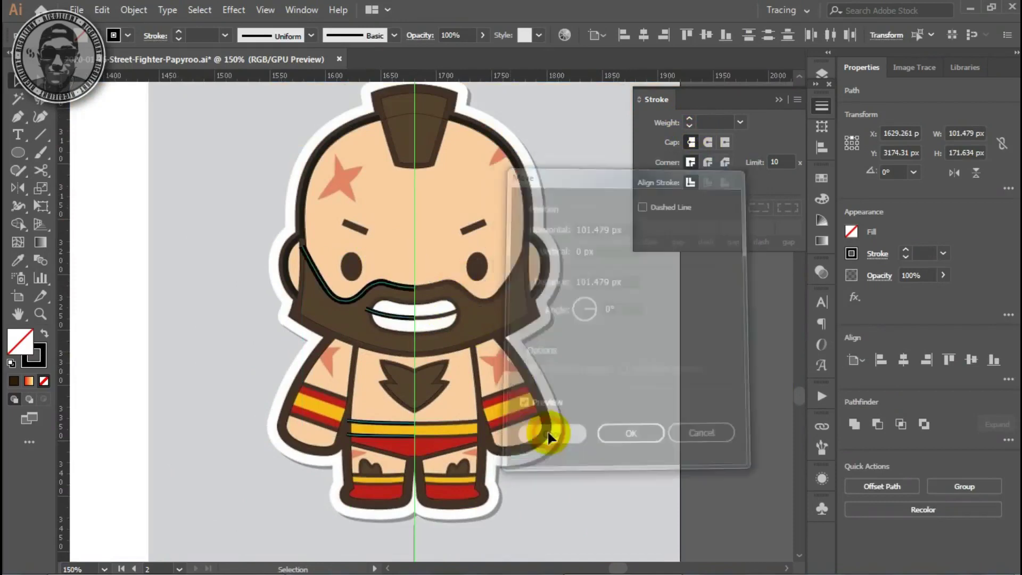
{"action": "left_click", "coordinate": [594, 353]}
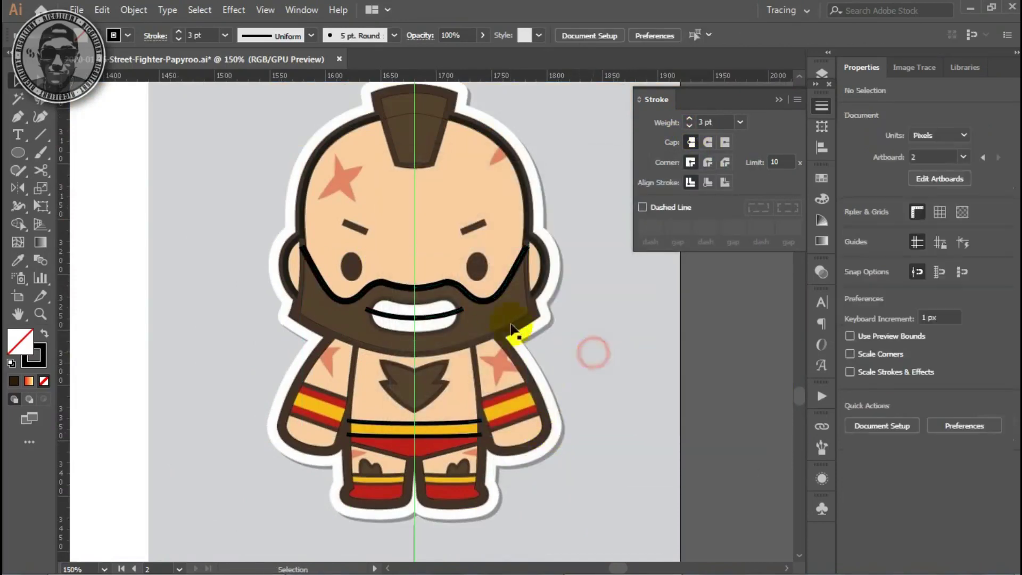
{"action": "left_click", "coordinate": [488, 301]}
{"action": "left_click", "coordinate": [392, 287], "text": "shift"}
{"action": "right_click", "coordinate": [477, 296]}
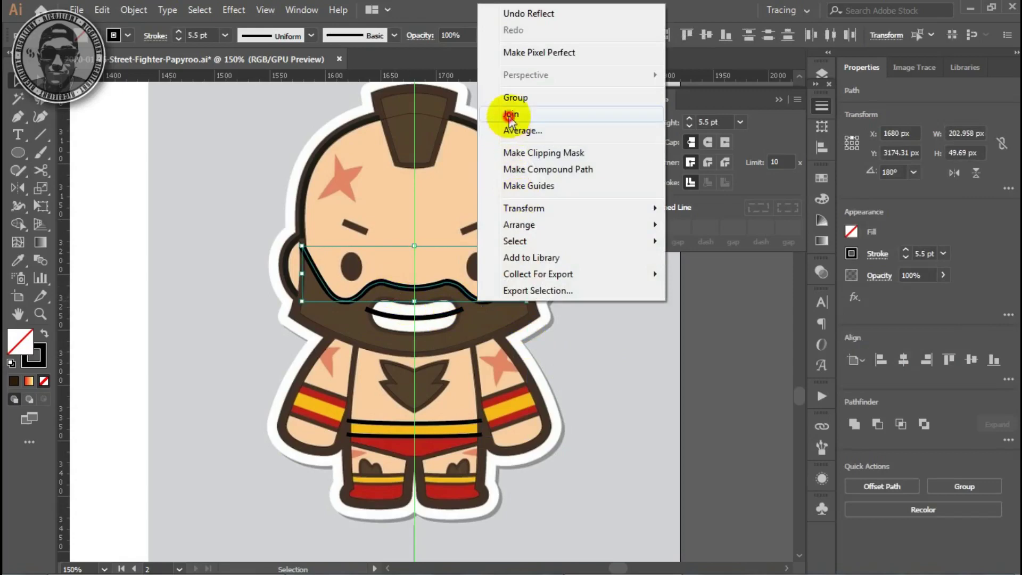
{"action": "left_click", "coordinate": [509, 116]}
Join the left and right halves of the mouth line.
{"action": "left_click", "coordinate": [444, 314]}
{"action": "left_click", "coordinate": [394, 315], "text": "shift"}
{"action": "right_click", "coordinate": [406, 316]}
{"action": "left_click", "coordinate": [394, 316]}
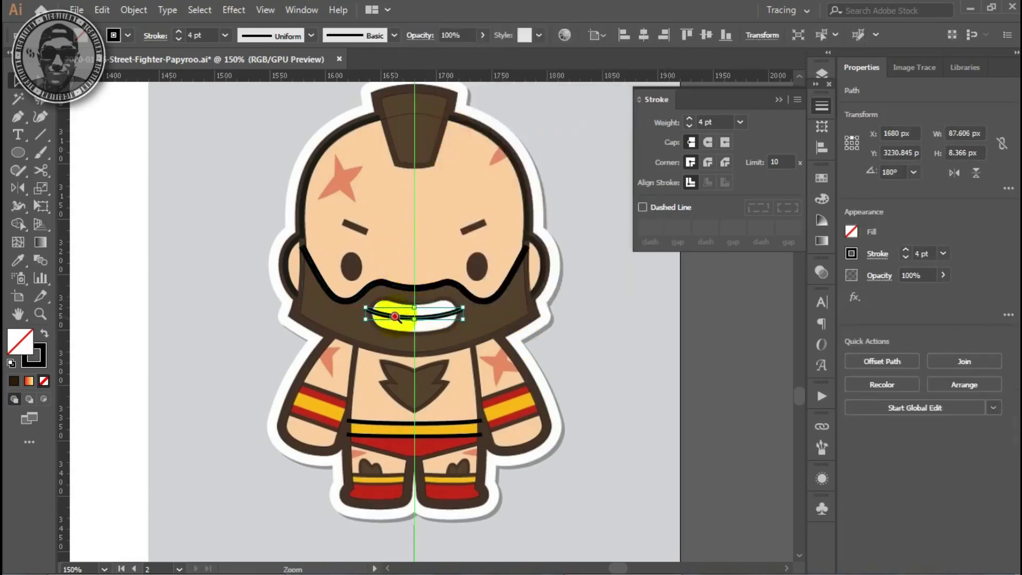
{"action": "left_click_drag", "start_coordinate": [394, 316], "coordinate": [440, 276]}
{"action": "left_click", "coordinate": [402, 283]}
Place a moved copy of the left teeth half.
{"action": "left_click", "coordinate": [399, 280]}
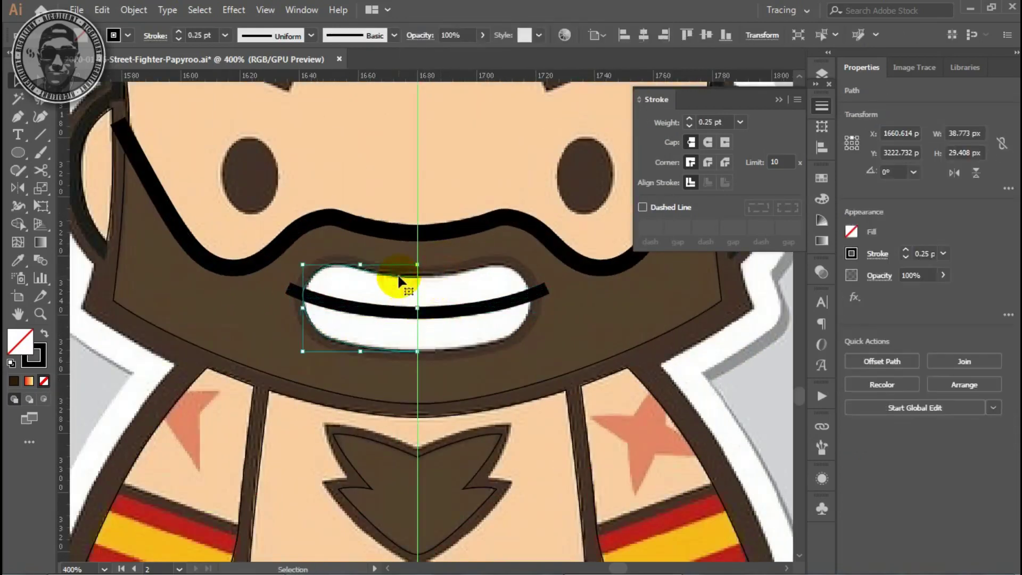
{"action": "key", "text": "Return"}
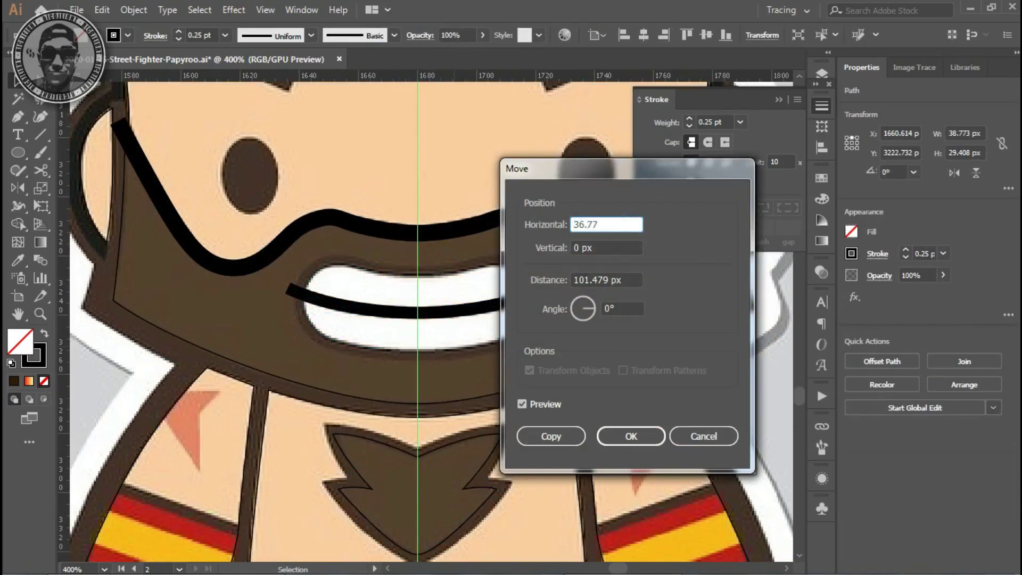
{"action": "type", "text": "3"}
{"action": "key", "text": "Tab"}
{"action": "left_click", "coordinate": [556, 438]}
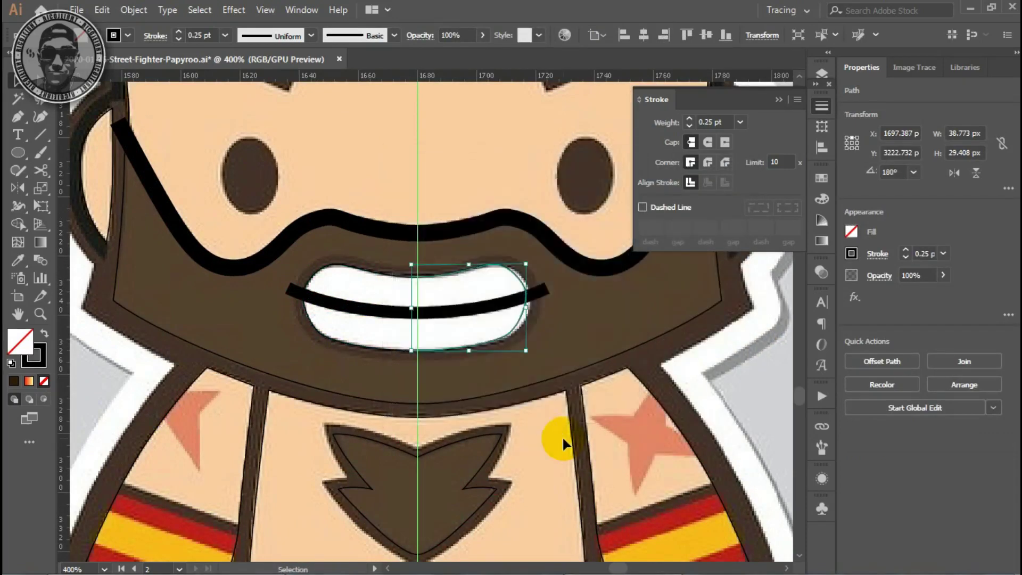
{"action": "key", "text": "ctrl+plus"}
Place the mirrored teeth half on the right and join both halves into one shape.
{"action": "left_click", "coordinate": [372, 297]}
{"action": "key", "text": "Return"}
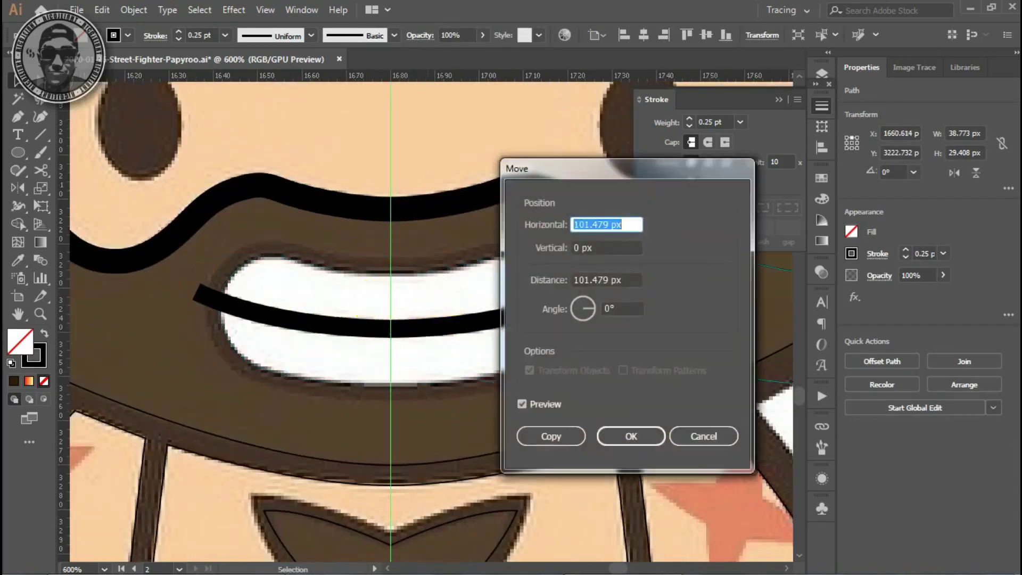
{"action": "type", "text": "38.77"}
{"action": "key", "text": "Tab"}
{"action": "left_click", "coordinate": [548, 434]}
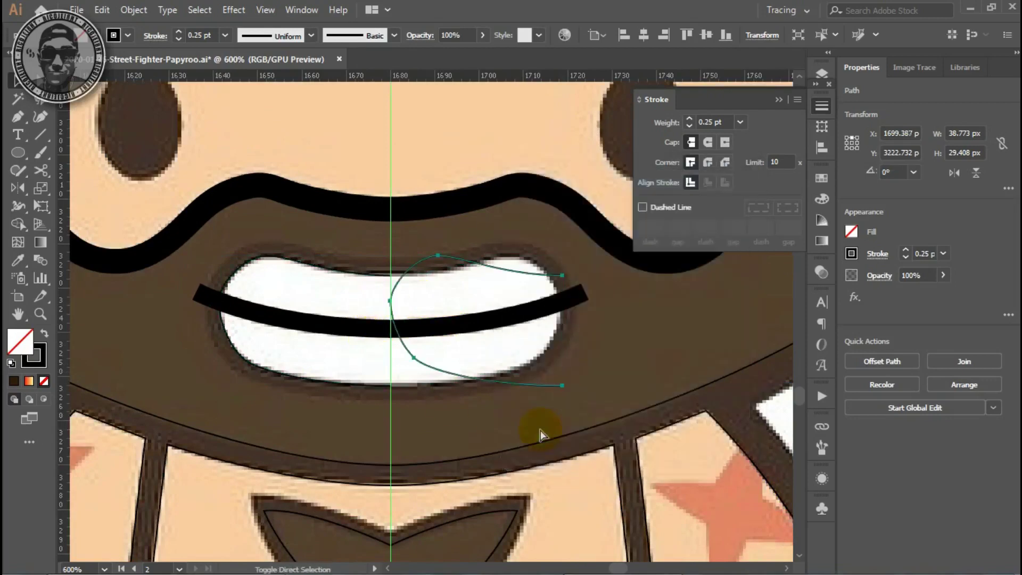
{"action": "right_click", "coordinate": [345, 385]}
{"action": "left_click", "coordinate": [421, 196]}
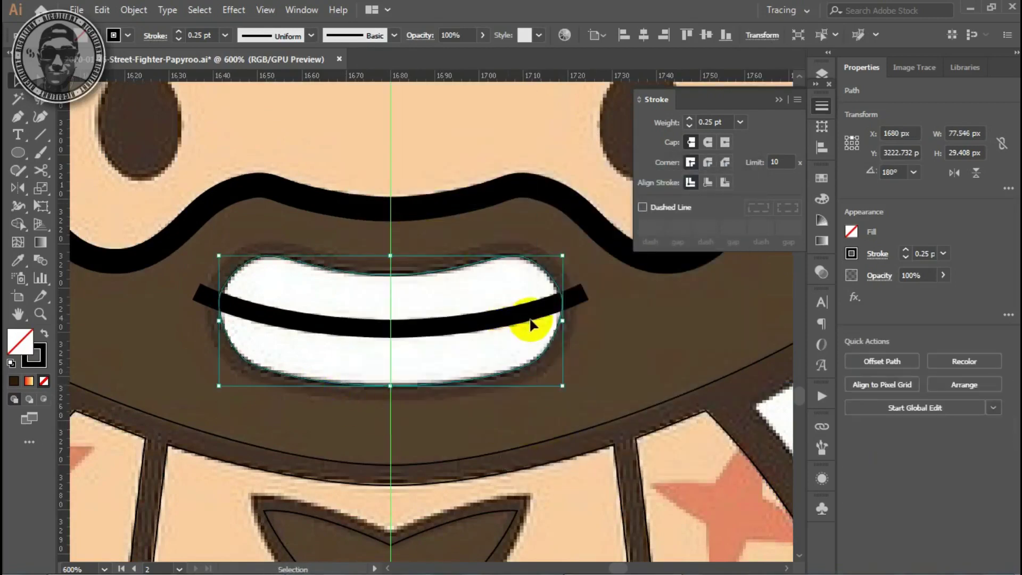
Cut the black mouth line out of the teeth with Pathfinder Minus Front.
{"action": "left_click", "coordinate": [579, 303]}
{"action": "left_click", "coordinate": [536, 298]}
{"action": "left_click", "coordinate": [550, 282], "text": "shift"}
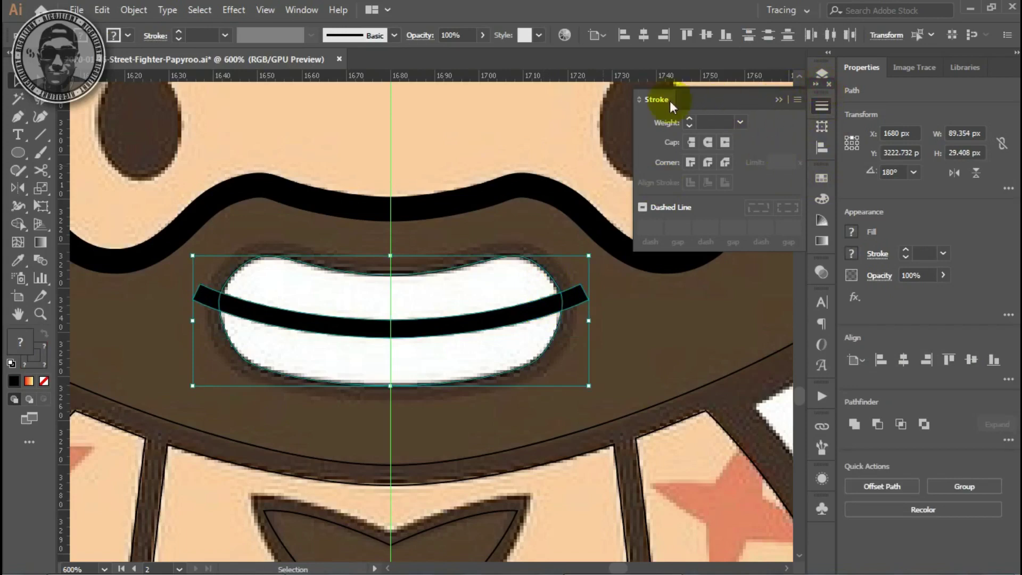
{"action": "left_click", "coordinate": [822, 106]}
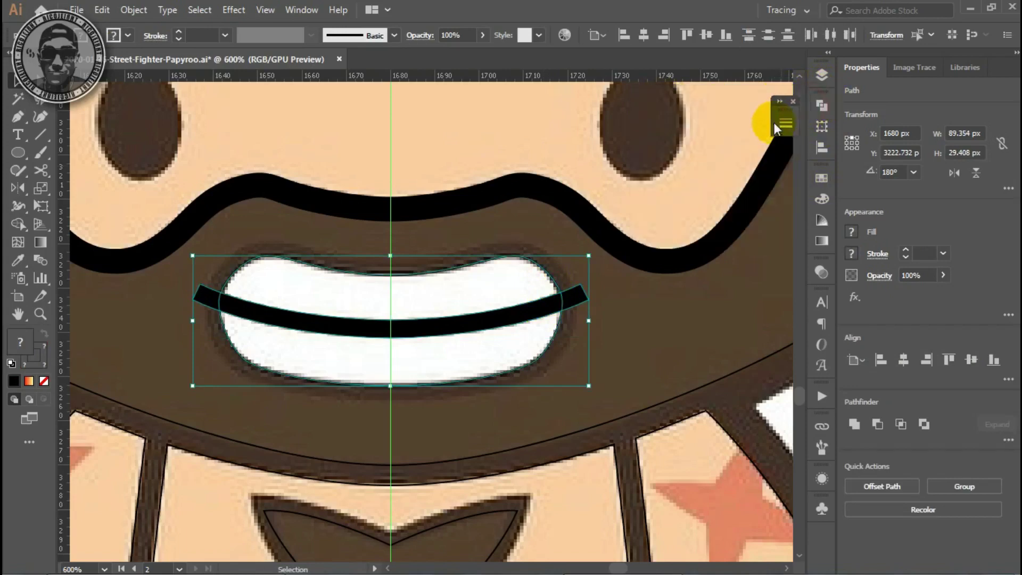
{"action": "left_click", "coordinate": [821, 123]}
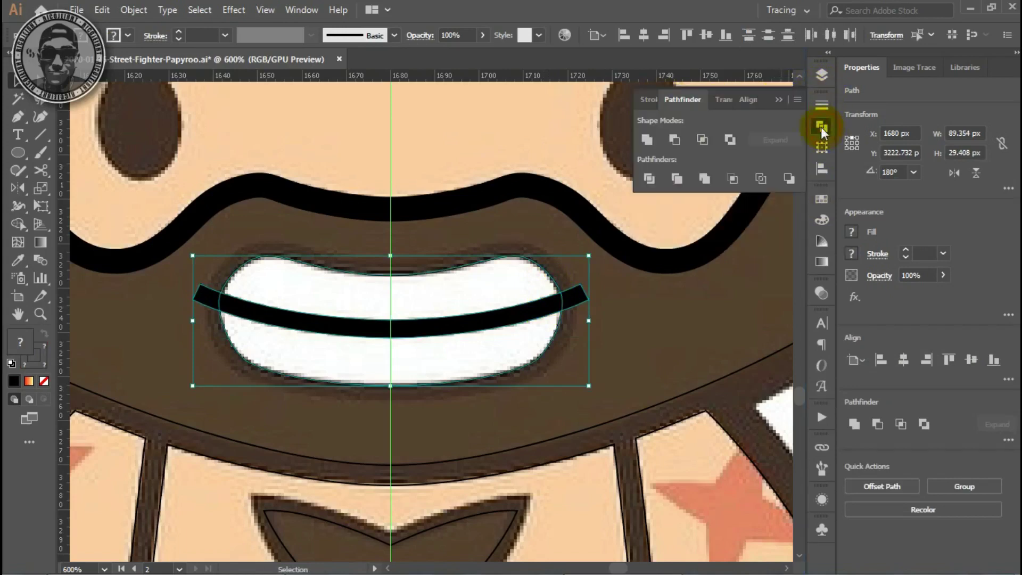
{"action": "left_click", "coordinate": [674, 139]}
Fill the teeth white using the Eyedropper and Color Picker, then zoom out.
{"action": "key", "text": "i"}
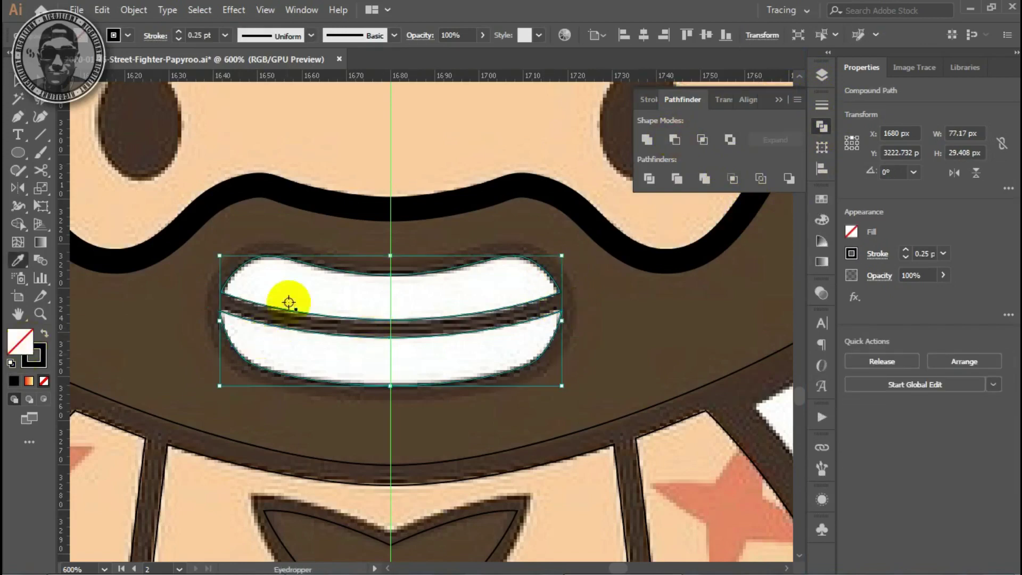
{"action": "left_click", "coordinate": [285, 295]}
{"action": "double_click", "coordinate": [21, 343]}
{"action": "key", "text": "Return"}
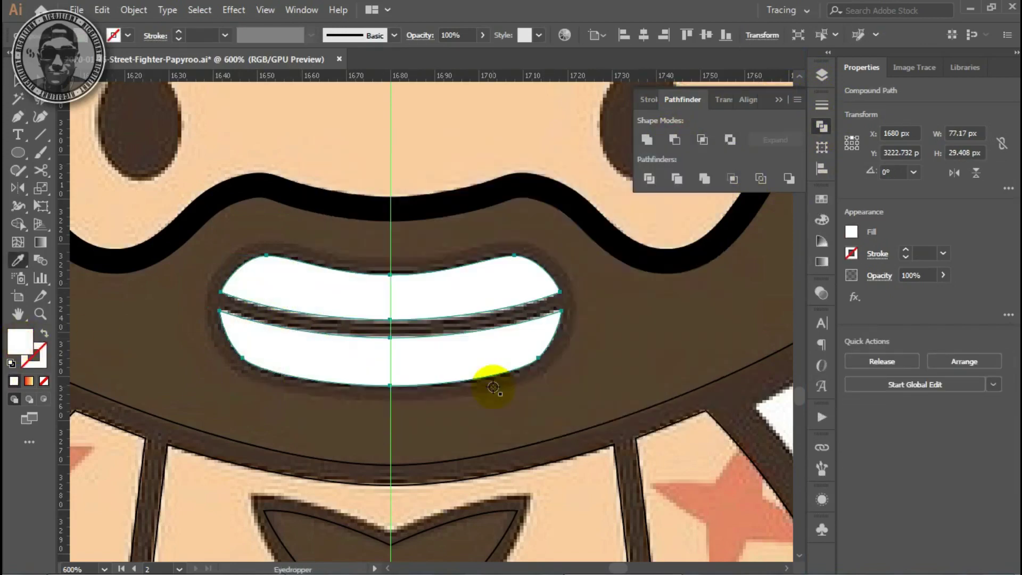
{"action": "left_click", "coordinate": [490, 388], "text": "alt"}
{"action": "left_click", "coordinate": [542, 349], "text": "alt"}
{"action": "left_click", "coordinate": [576, 290]}
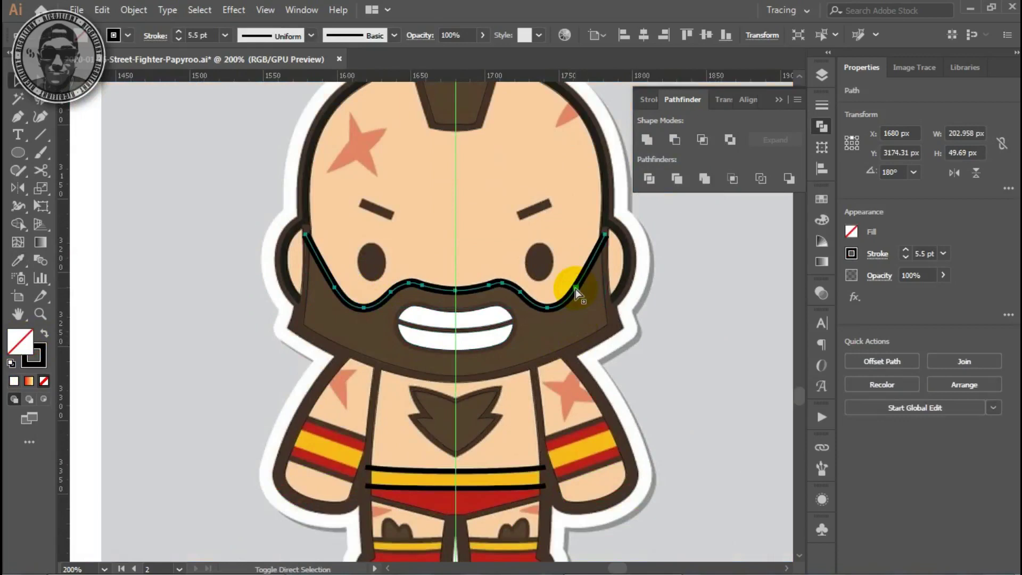
Join the halves of the upper and lower belt lines.
{"action": "left_click", "coordinate": [512, 467]}
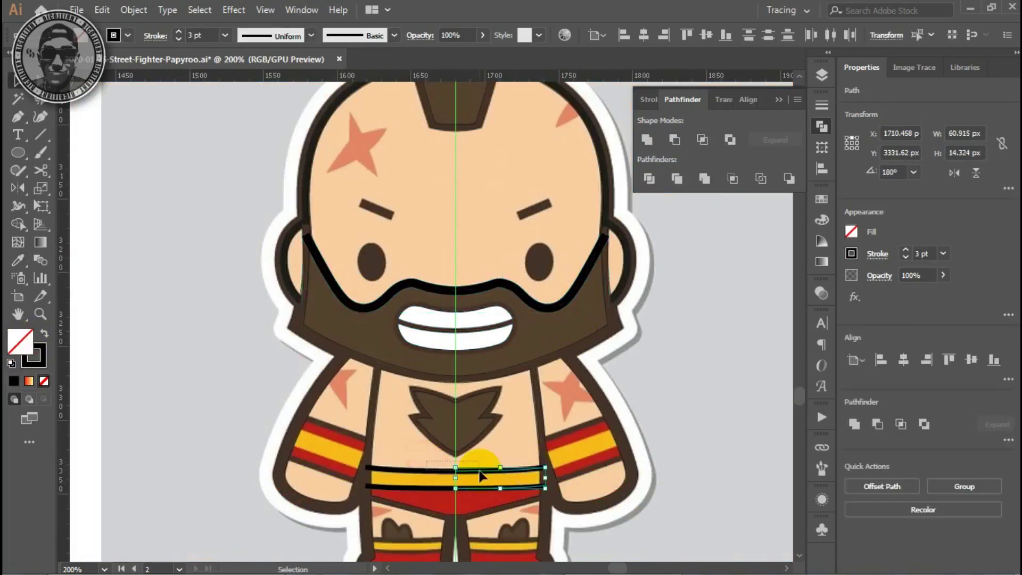
{"action": "right_click", "coordinate": [479, 468]}
{"action": "left_click", "coordinate": [519, 292]}
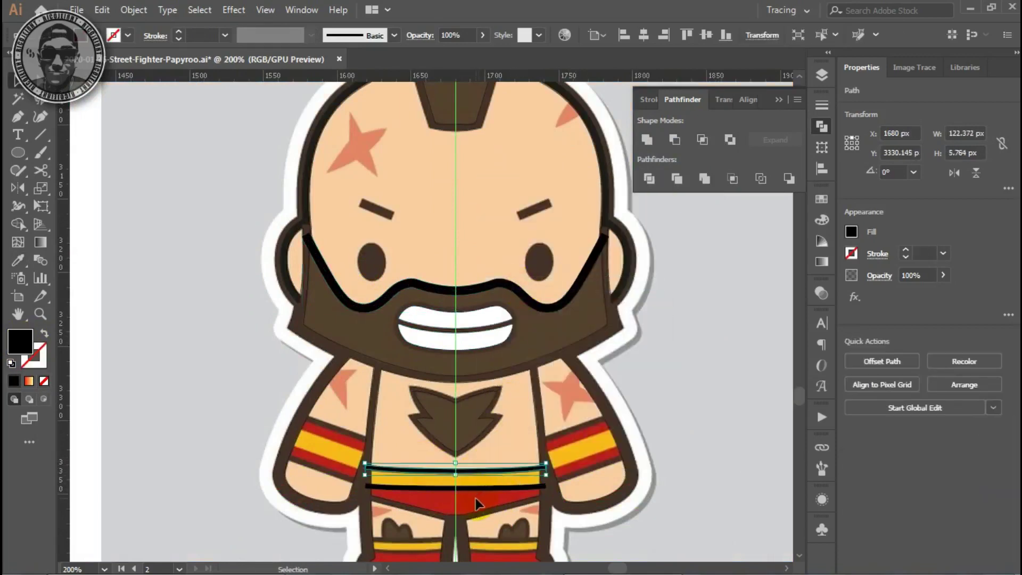
{"action": "left_click", "coordinate": [435, 485]}
{"action": "right_click", "coordinate": [434, 487]}
{"action": "left_click", "coordinate": [471, 301]}
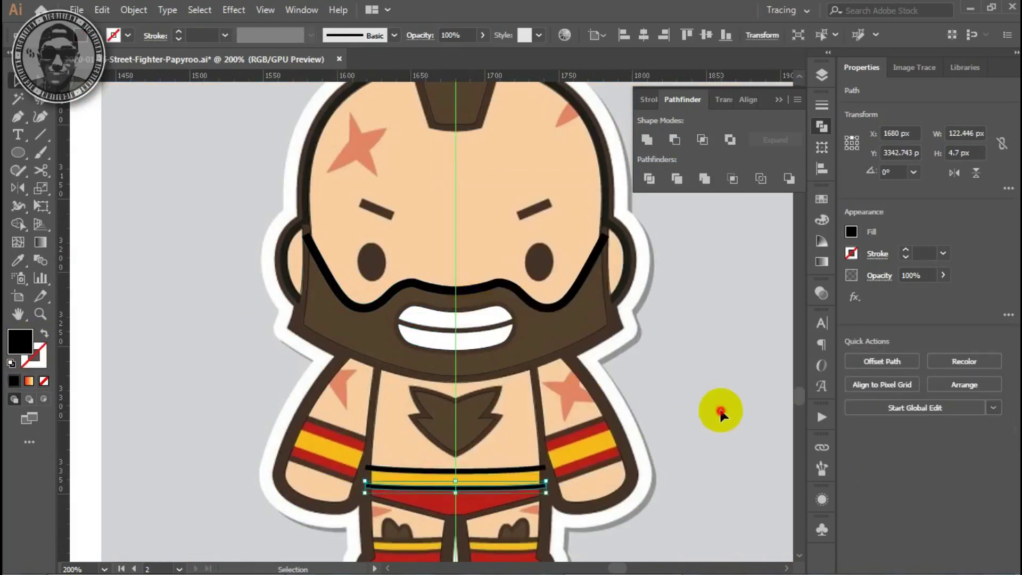
Combine both belt lines into one compound path.
{"action": "left_click", "coordinate": [721, 410]}
{"action": "left_click", "coordinate": [486, 471]}
{"action": "left_click", "coordinate": [485, 487], "text": "shift"}
{"action": "key", "text": "ctrl+8"}
Swap fill and stroke on the beard and head outlines.
{"action": "left_click", "coordinate": [525, 298]}
{"action": "left_click", "coordinate": [596, 200], "text": "shift"}
{"action": "key", "text": "shift+x"}
{"action": "left_click", "coordinate": [696, 290]}
{"action": "scroll", "coordinate": [696, 373], "scroll_direction": "down", "scroll_amount": 2}
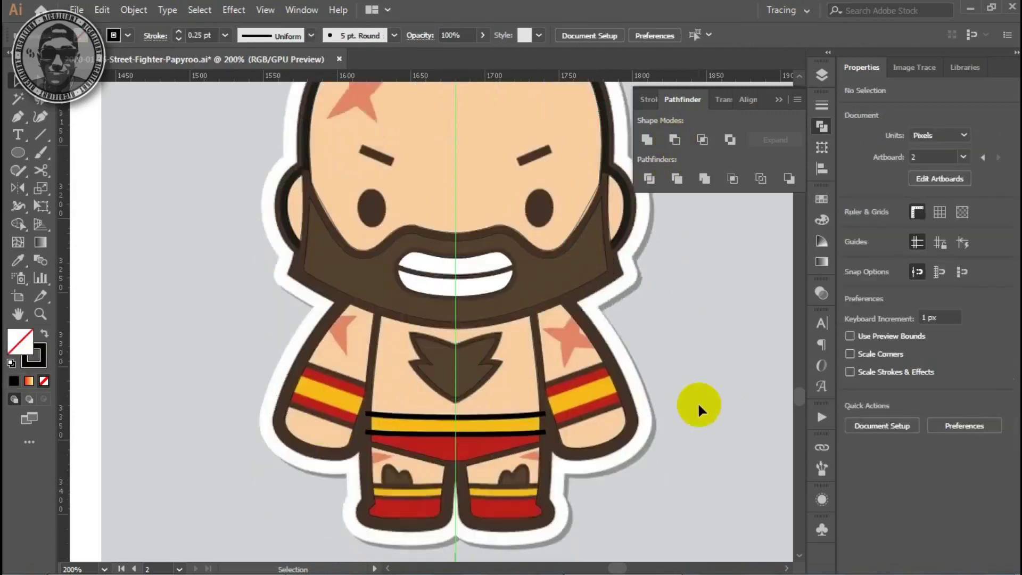
{"action": "scroll", "coordinate": [429, 323], "scroll_direction": "down", "scroll_amount": 3}
{"action": "scroll", "coordinate": [429, 324], "scroll_direction": "up", "scroll_amount": 2}
Cut the belt compound path out of the belt and shorts with Minus Front.
{"action": "left_click", "coordinate": [573, 260]}
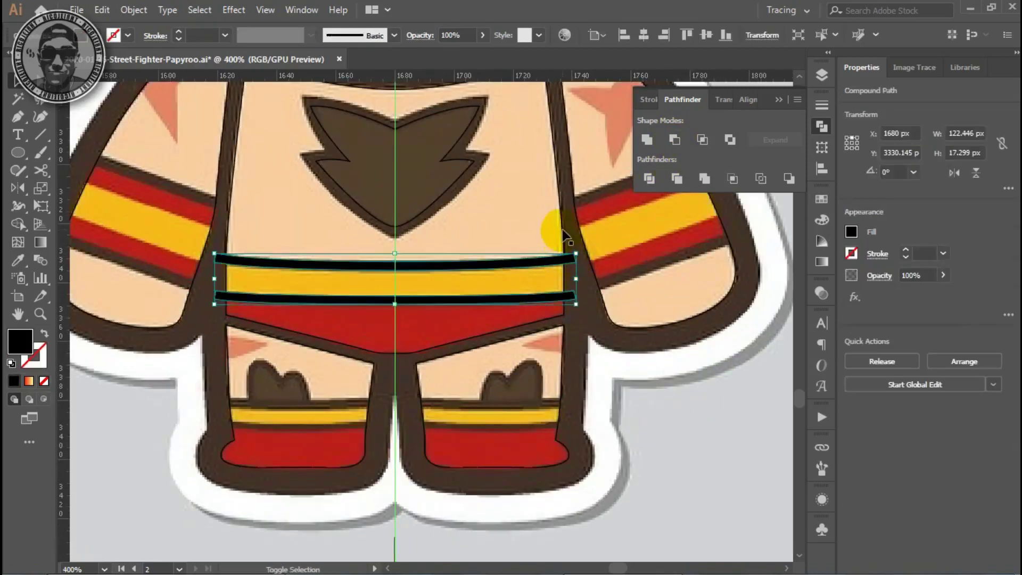
{"action": "left_click", "coordinate": [674, 139]}
{"action": "key", "text": "shift+x"}
{"action": "left_click", "coordinate": [703, 442]}
{"action": "scroll", "coordinate": [532, 458], "scroll_direction": "up", "scroll_amount": 1}
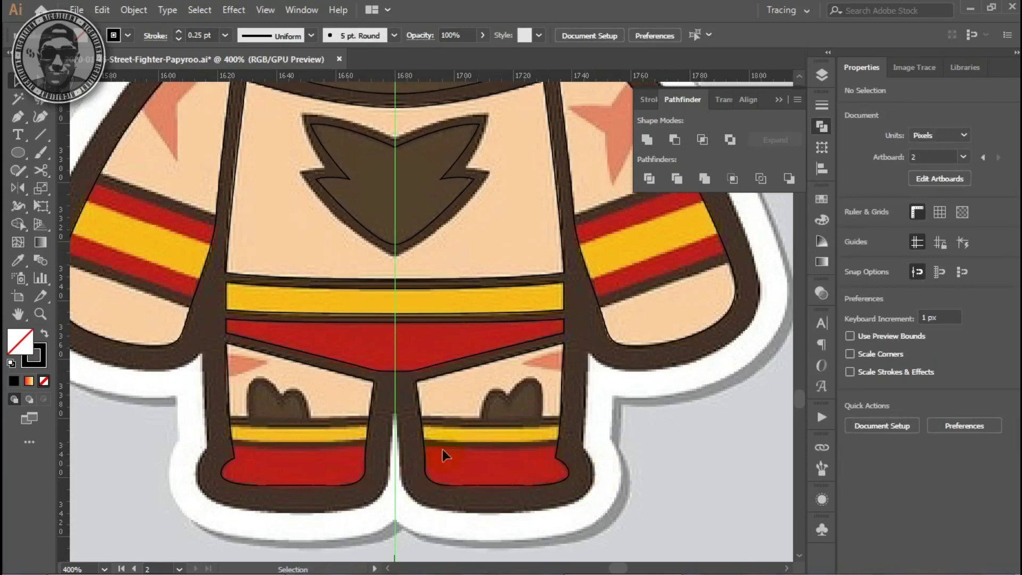
{"action": "scroll", "coordinate": [452, 431], "scroll_direction": "left", "scroll_amount": 2}
{"action": "scroll", "coordinate": [447, 415], "scroll_direction": "up", "scroll_amount": 1}
{"action": "scroll", "coordinate": [457, 419], "scroll_direction": "up", "scroll_amount": 3}
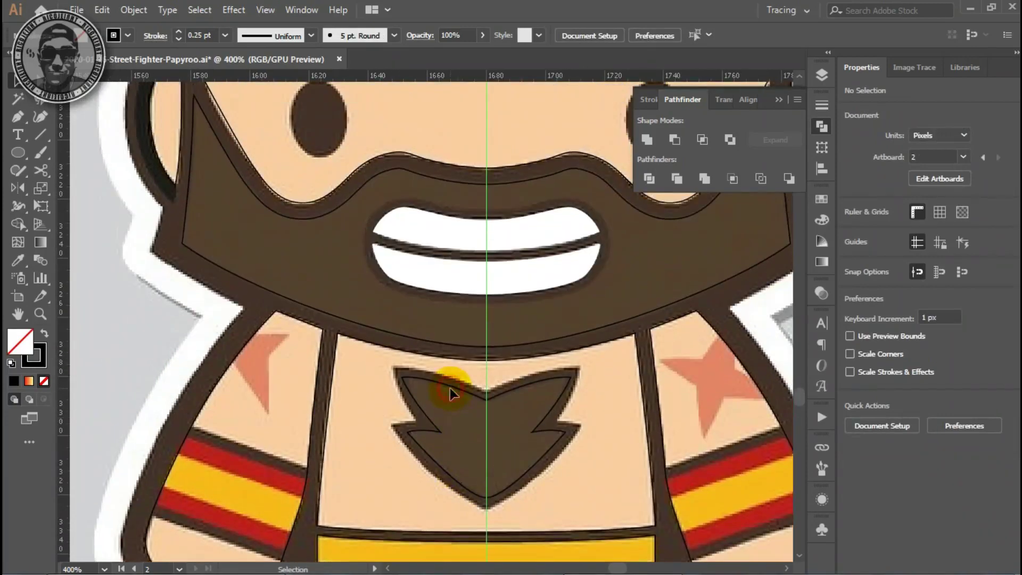
Give the chest-hair shape a 6 pt mitered stroke and outline it.
{"action": "left_click", "coordinate": [450, 392]}
{"action": "left_click", "coordinate": [671, 180]}
{"action": "left_click", "coordinate": [648, 99]}
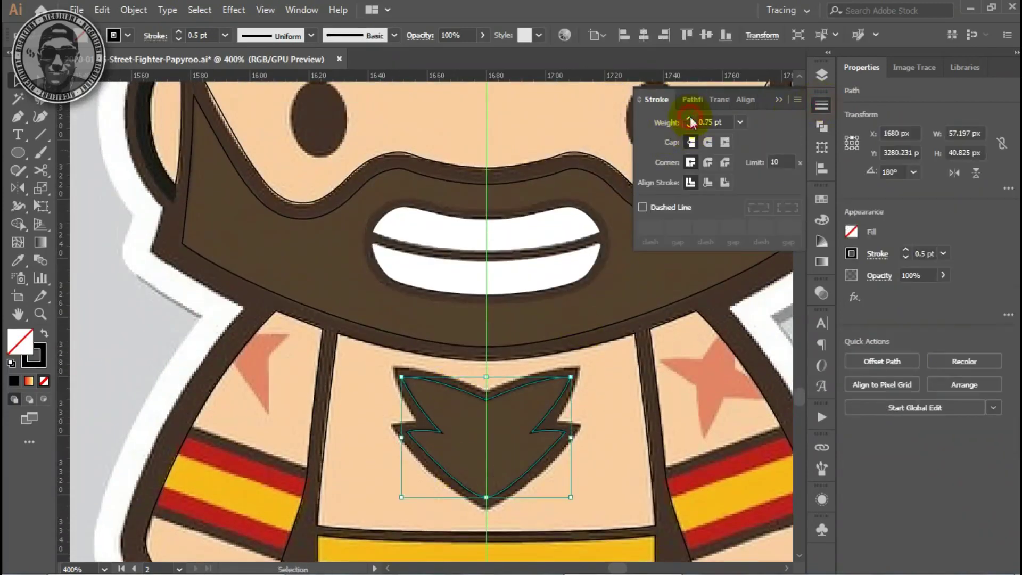
{"action": "left_click", "coordinate": [690, 120]}
{"action": "left_click", "coordinate": [690, 120]}
{"action": "left_click", "coordinate": [691, 121]}
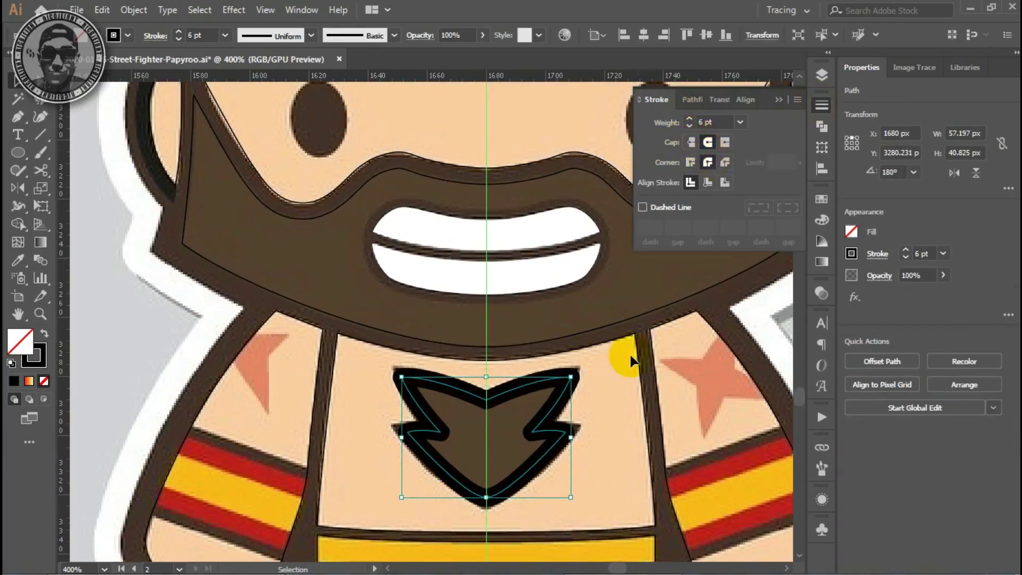
{"action": "left_click", "coordinate": [566, 422]}
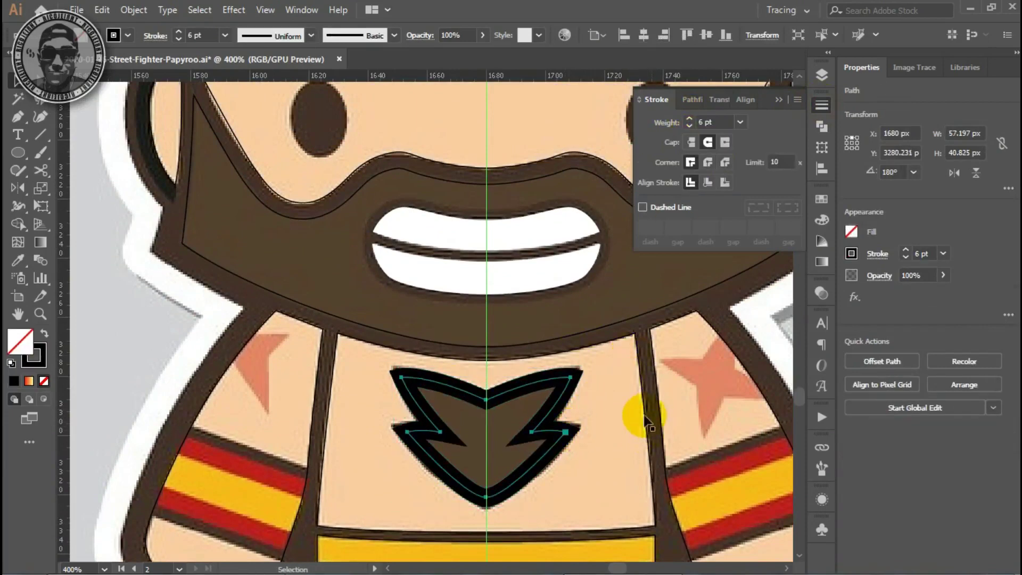
{"action": "key", "text": "ctrl+shift+o"}
Unite the chest-hair outline and cut it from the chest panel with Minus Front.
{"action": "left_click", "coordinate": [821, 126]}
{"action": "left_click", "coordinate": [659, 148]}
{"action": "right_click", "coordinate": [566, 170]}
{"action": "left_click", "coordinate": [607, 279]}
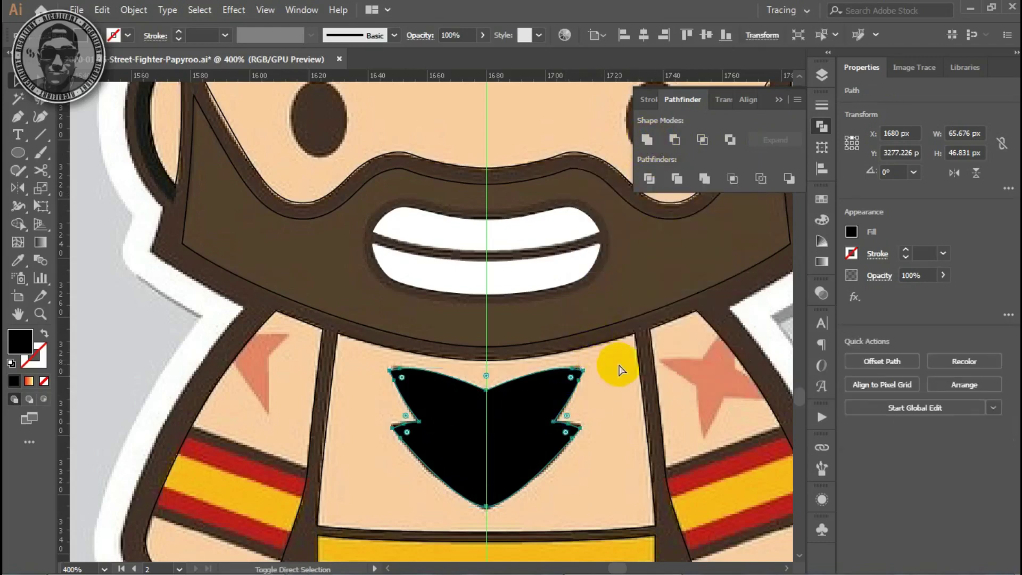
{"action": "left_click", "coordinate": [632, 368], "text": "shift"}
{"action": "left_click", "coordinate": [674, 139]}
Fill the chest hair with the sampled brown colour and zoom out.
{"action": "key", "text": "i"}
{"action": "left_click", "coordinate": [617, 415]}
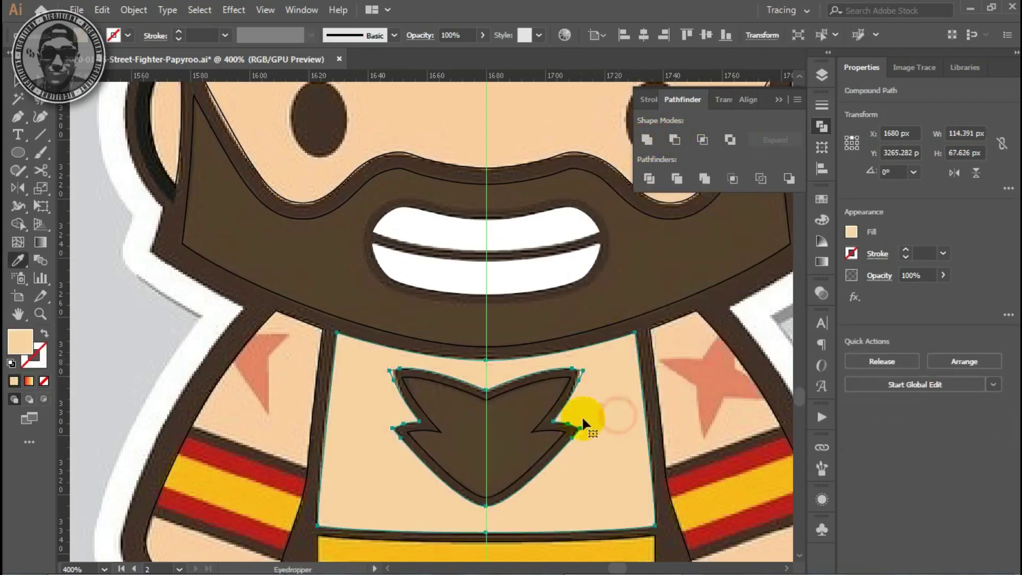
{"action": "left_click", "coordinate": [582, 423]}
{"action": "left_click", "coordinate": [531, 319]}
{"action": "key", "text": "v"}
{"action": "left_click", "coordinate": [128, 351]}
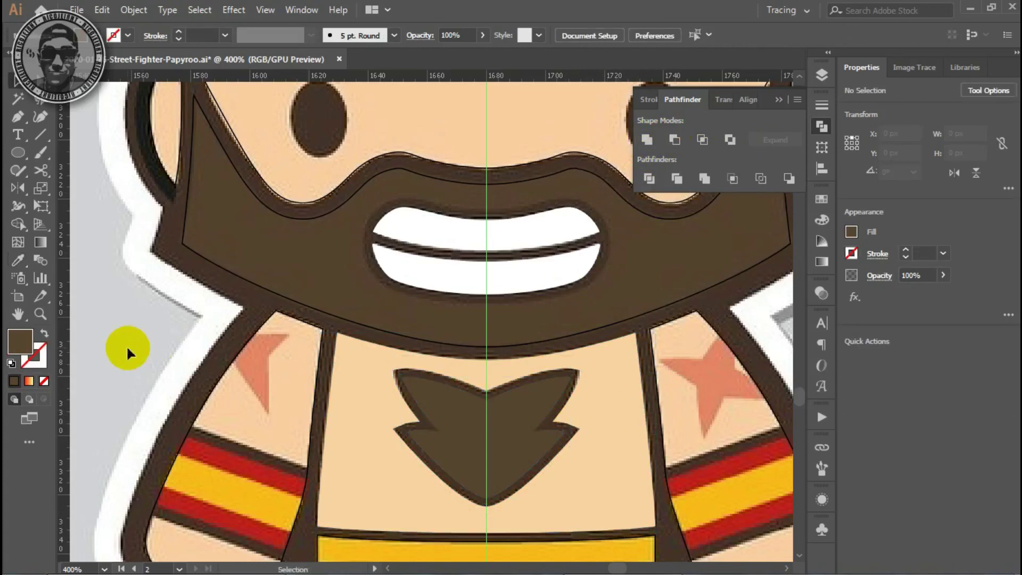
{"action": "key", "text": "ctrl+minus"}
{"action": "key", "text": "ctrl+minus"}
Eyedrop yellow onto the belt and red onto the shorts.
{"action": "left_click", "coordinate": [433, 409]}
{"action": "key", "text": "i"}
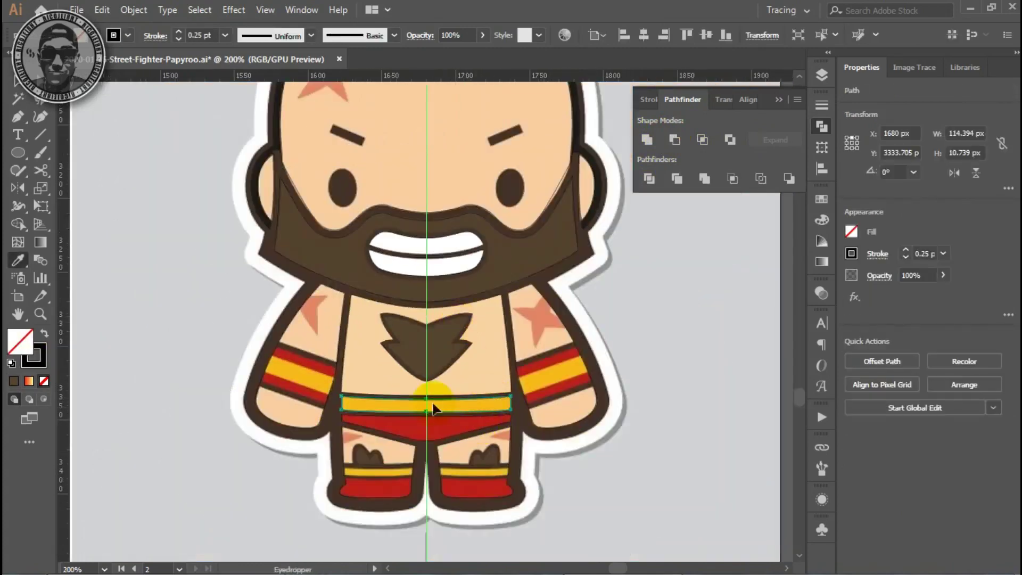
{"action": "key", "text": "ctrl+plus"}
{"action": "left_click", "coordinate": [525, 221]}
{"action": "left_click", "coordinate": [525, 239], "text": "ctrl"}
{"action": "left_click", "coordinate": [507, 255]}
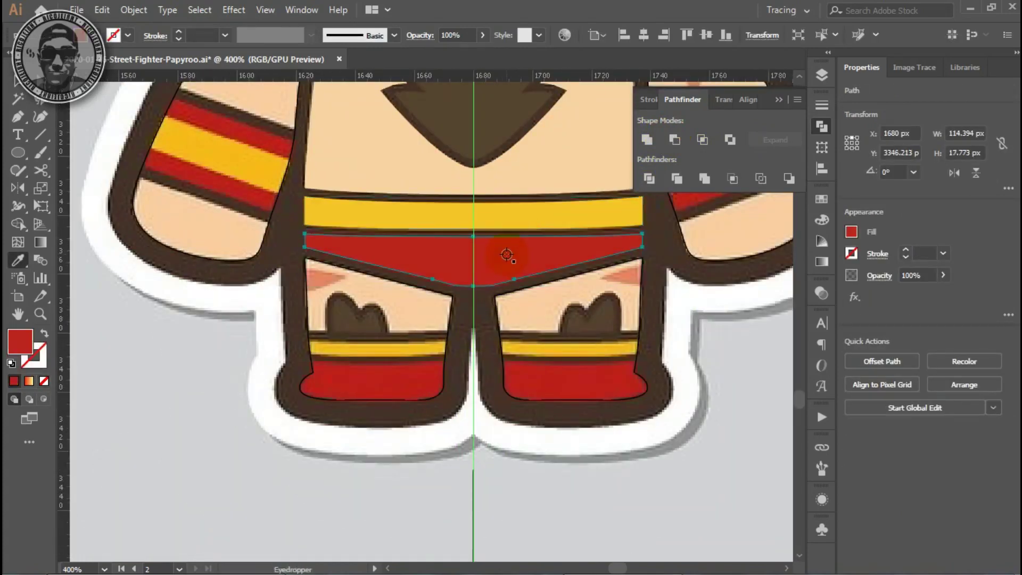
Zoom out and reposition the view to show the whole character.
{"action": "key", "text": "ctrl+minus"}
{"action": "key", "text": "ctrl+shift+a"}
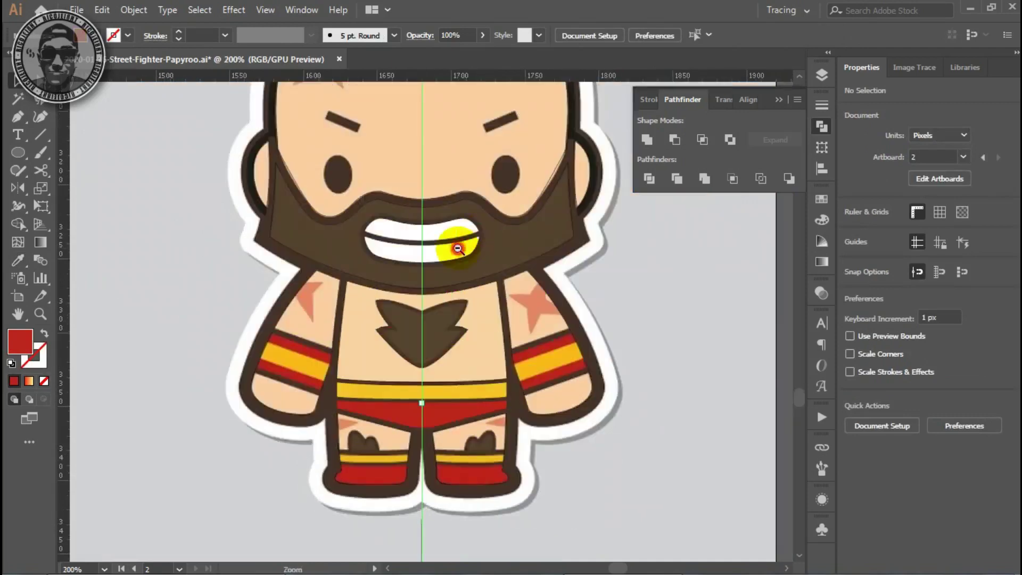
{"action": "left_click", "coordinate": [458, 248], "text": "alt"}
{"action": "left_click_drag", "start_coordinate": [442, 287], "coordinate": [447, 328]}
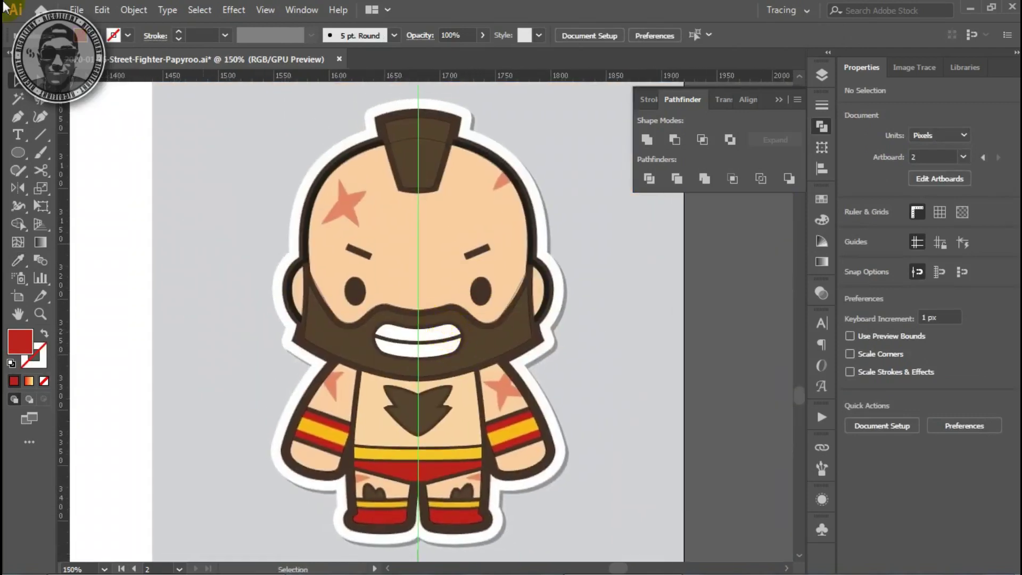
{"action": "left_click", "coordinate": [343, 366], "text": "ctrl"}
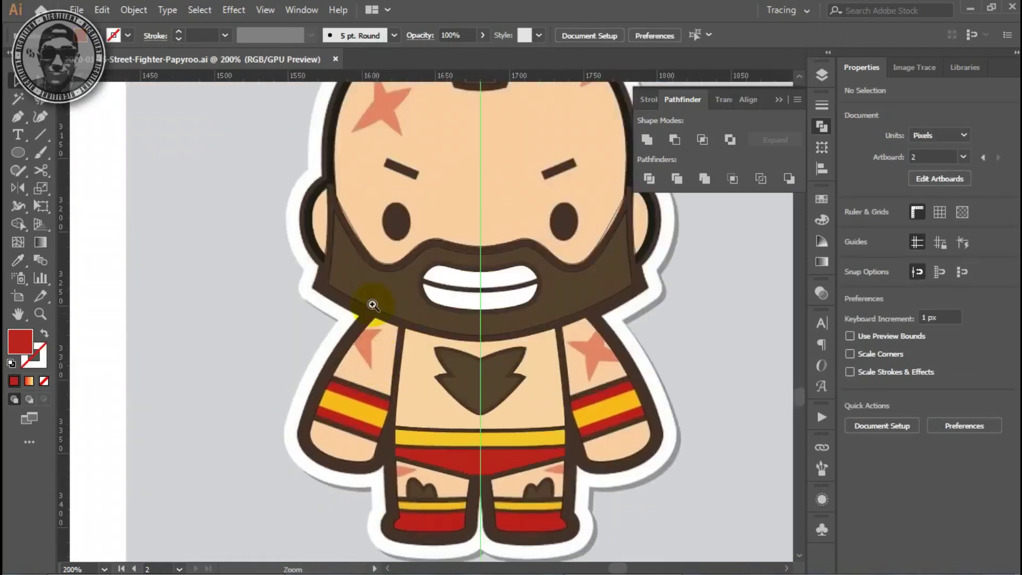
Zoom in and select the teeth shape.
{"action": "left_click", "coordinate": [447, 291]}
{"action": "left_click", "coordinate": [447, 283], "text": "ctrl"}
{"action": "left_click", "coordinate": [450, 313], "text": "ctrl"}
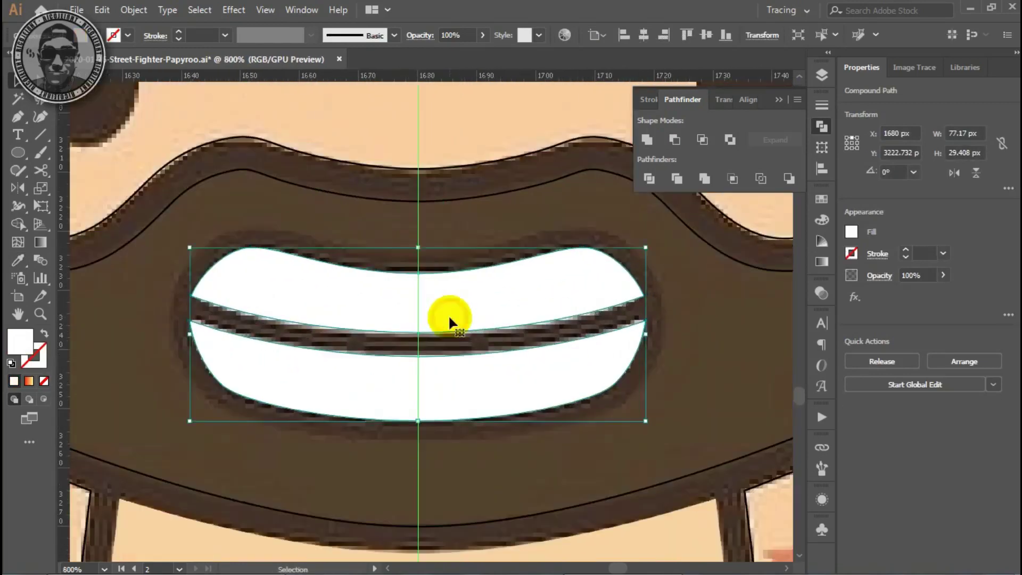
{"action": "left_click", "coordinate": [675, 296]}
{"action": "left_click", "coordinate": [440, 326]}
{"action": "key", "text": "ctrl+minus"}
{"action": "key", "text": "ctrl+minus"}
{"action": "key", "text": "ctrl+minus"}
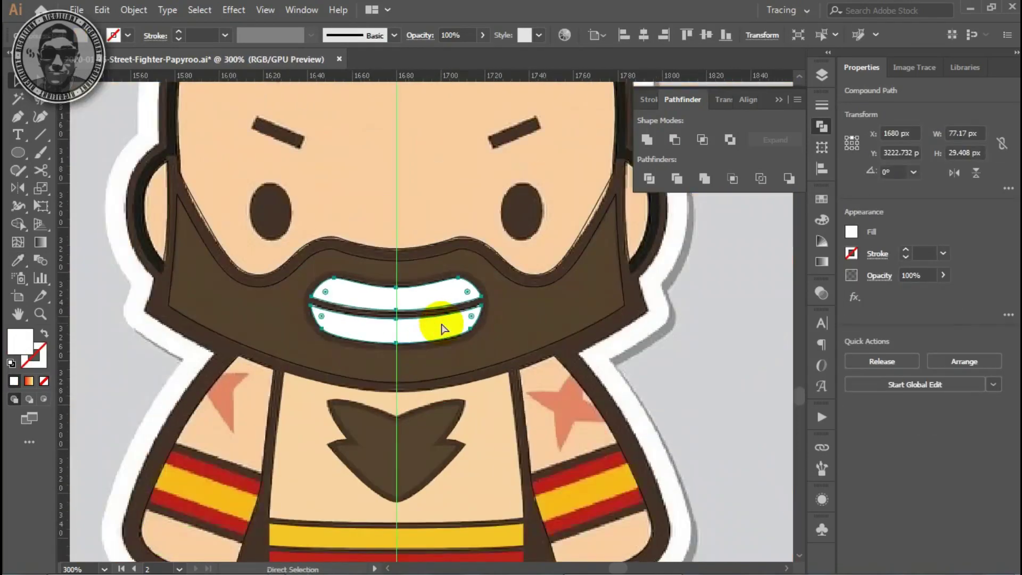
Try a thick black outline on the teeth, then undo back to the earlier state.
{"action": "left_click", "coordinate": [822, 105]}
{"action": "left_click", "coordinate": [689, 120]}
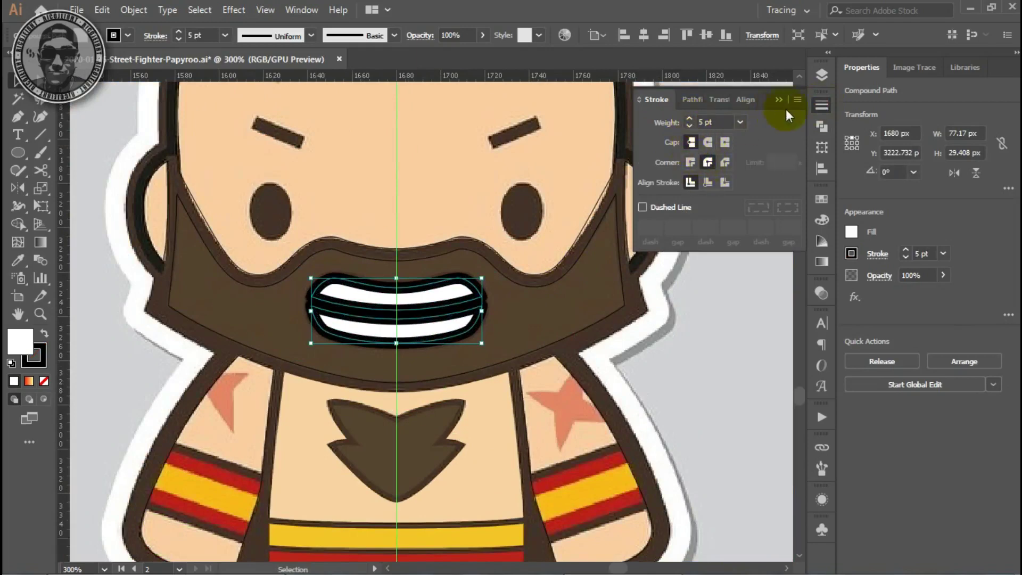
{"action": "left_click", "coordinate": [737, 297]}
{"action": "key", "text": "a"}
{"action": "key", "text": "ctrl+z"}
{"action": "key", "text": "ctrl+z"}
{"action": "key", "text": "ctrl+z"}
{"action": "key", "text": "ctrl+z"}
{"action": "key", "text": "ctrl+z"}
{"action": "key", "text": "ctrl+z"}
{"action": "key", "text": "ctrl+z"}
{"action": "key", "text": "ctrl+z"}
{"action": "key", "text": "ctrl+z"}
{"action": "key", "text": "ctrl+z"}
{"action": "key", "text": "v"}
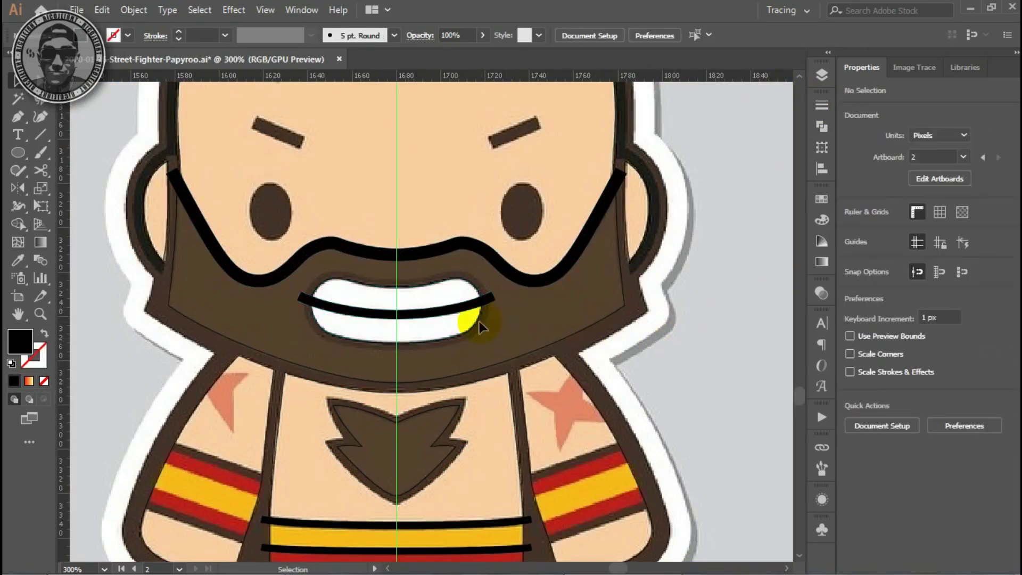
{"action": "key", "text": "a"}
{"action": "left_click", "coordinate": [479, 322]}
{"action": "key", "text": "ctrl+z"}
{"action": "key", "text": "ctrl+z"}
{"action": "key", "text": "ctrl+z"}
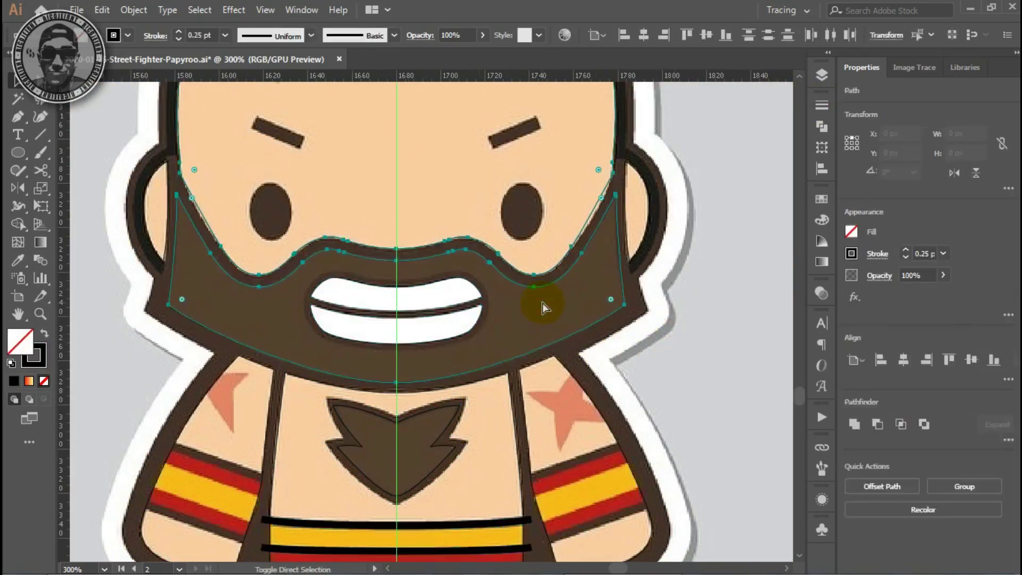
{"action": "key", "text": "ctrl+z"}
{"action": "key", "text": "ctrl+z"}
{"action": "key", "text": "ctrl+z"}
{"action": "key", "text": "ctrl+z"}
{"action": "key", "text": "ctrl+z"}
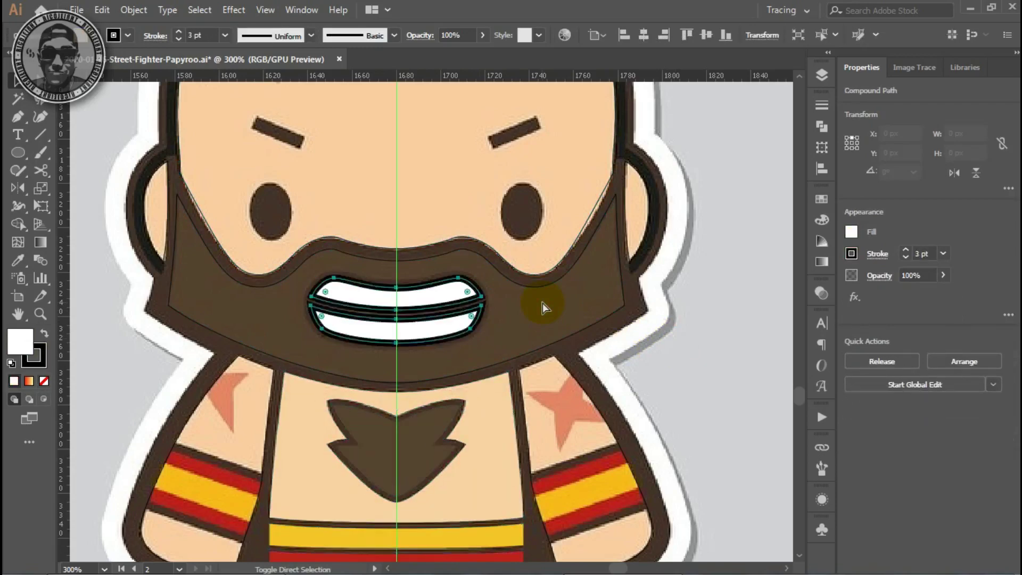
{"action": "key", "text": "ctrl+z"}
{"action": "key", "text": "ctrl+z"}
{"action": "key", "text": "ctrl+z"}
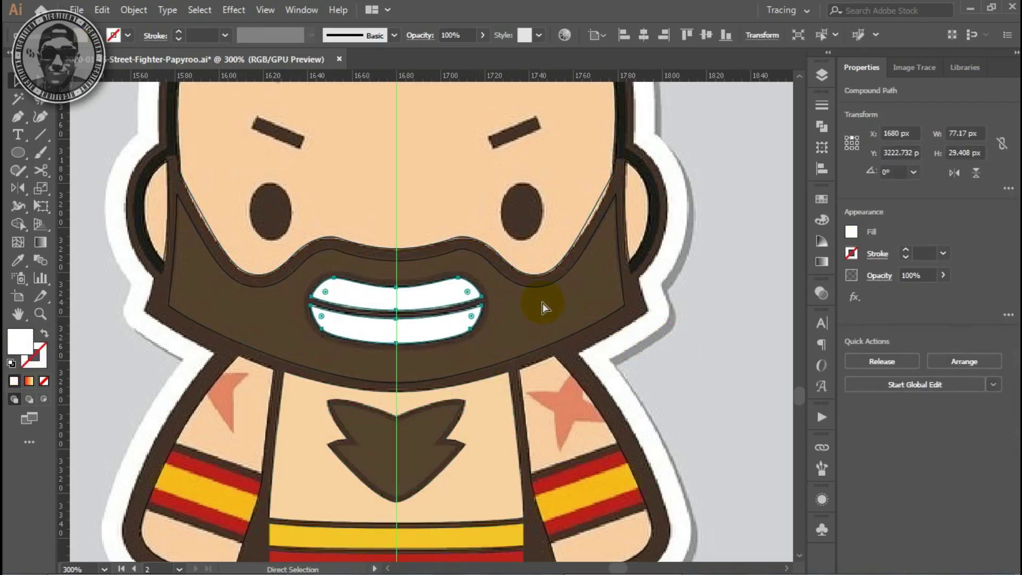
{"action": "key", "text": "ctrl+z"}
{"action": "key", "text": "ctrl+z"}
{"action": "key", "text": "ctrl+z"}
{"action": "key", "text": "ctrl+z"}
{"action": "key", "text": "ctrl+z"}
{"action": "key", "text": "ctrl+z"}
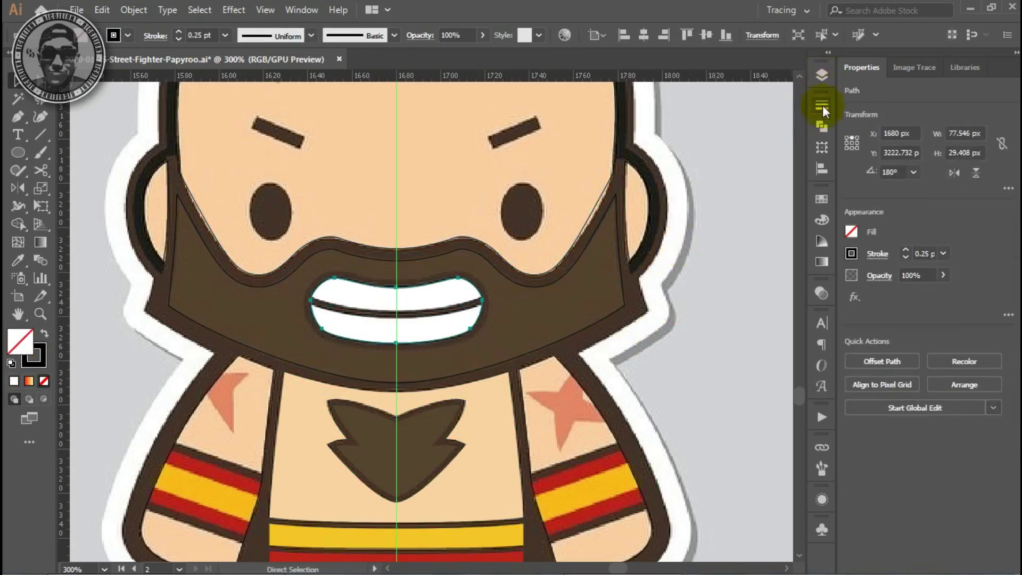
Give the teeth a thick stroke and convert it with Outline Stroke.
{"action": "left_click", "coordinate": [821, 105]}
{"action": "left_click", "coordinate": [690, 119]}
{"action": "left_click", "coordinate": [689, 120]}
{"action": "key", "text": "ctrl+shift+o"}
{"action": "left_click", "coordinate": [822, 126]}
{"action": "left_click", "coordinate": [647, 140]}
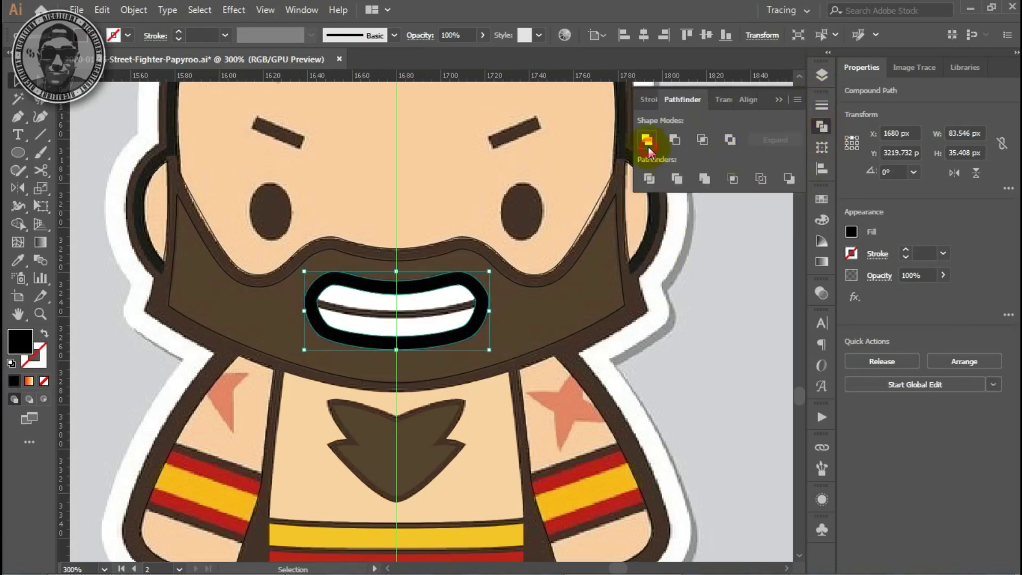
Unite the teeth outline and cut the mouth hole out of the beard with Minus Front.
{"action": "right_click", "coordinate": [479, 321]}
{"action": "left_click", "coordinate": [537, 433]}
{"action": "left_click", "coordinate": [647, 139]}
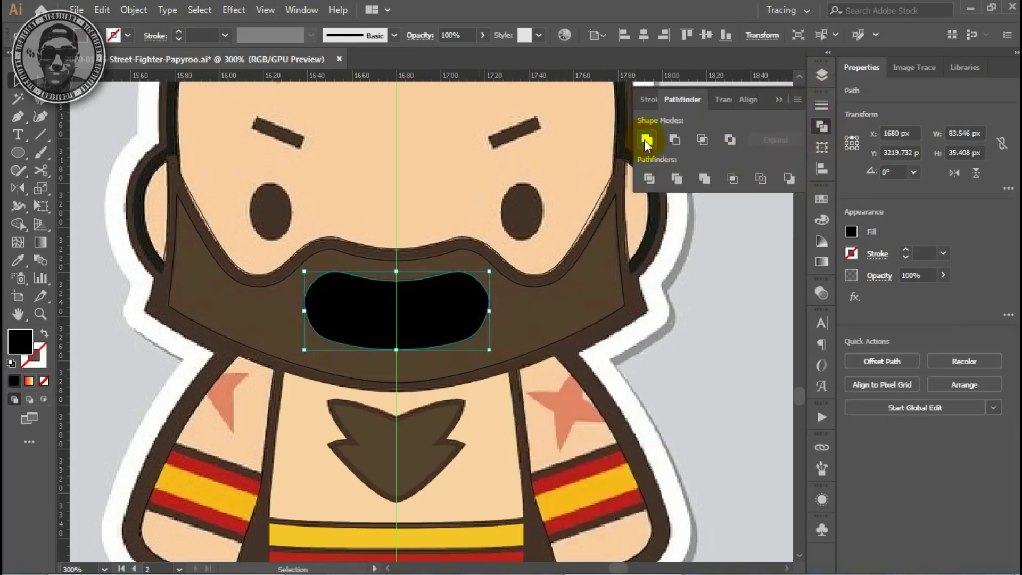
{"action": "left_click", "coordinate": [537, 288], "text": "shift"}
{"action": "left_click", "coordinate": [674, 139]}
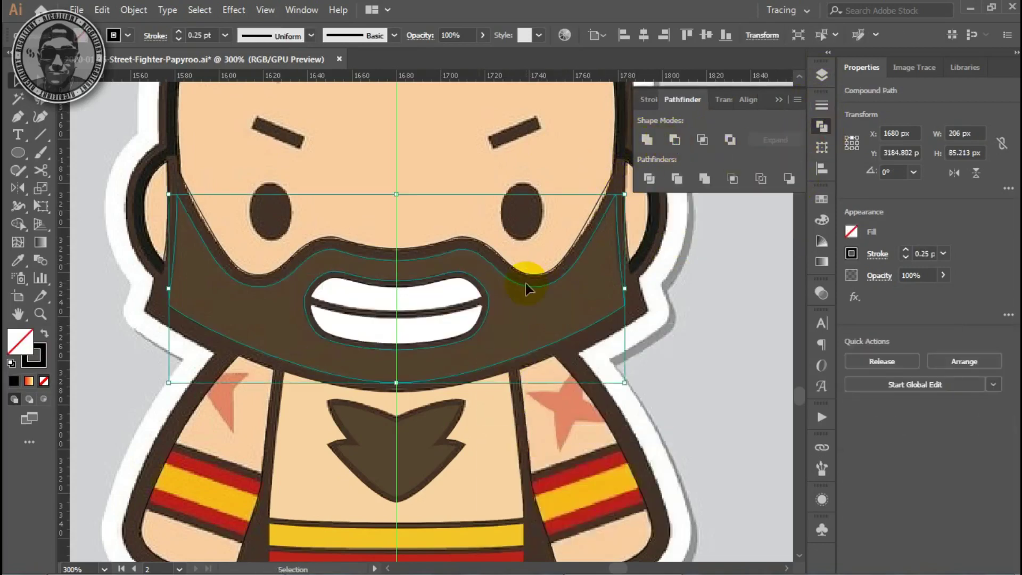
{"action": "left_click", "coordinate": [702, 358]}
Combine both ears into one compound shape filled with skin colour.
{"action": "left_click", "coordinate": [646, 229]}
{"action": "left_click", "coordinate": [140, 242], "text": "shift"}
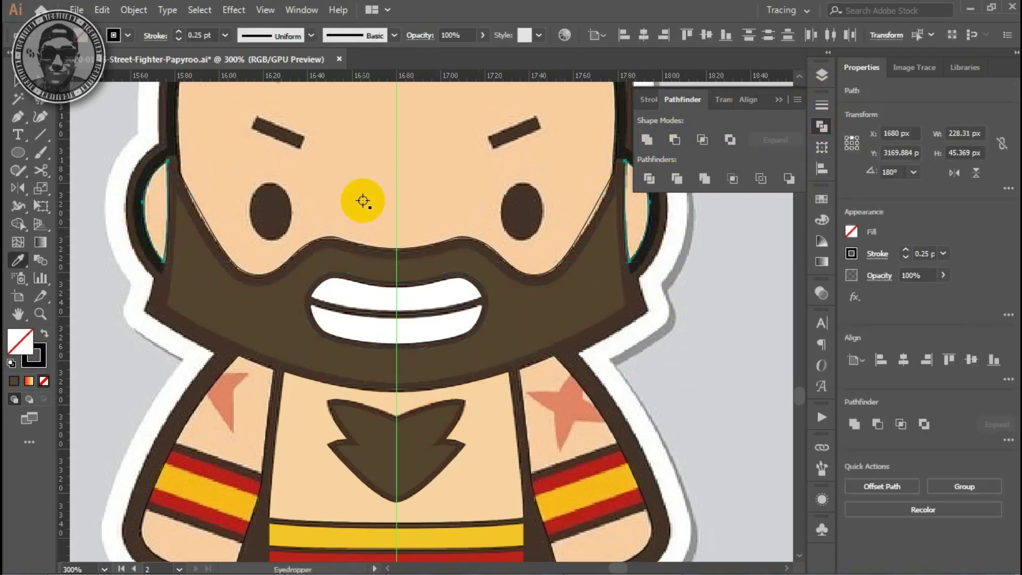
{"action": "key", "text": "i"}
{"action": "left_click", "coordinate": [311, 440]}
{"action": "key", "text": "ctrl+8"}
Zoom into the left arm and draw a line across the armband's top edge.
{"action": "left_click", "coordinate": [718, 396]}
{"action": "scroll", "coordinate": [716, 394], "scroll_direction": "down", "scroll_amount": 3}
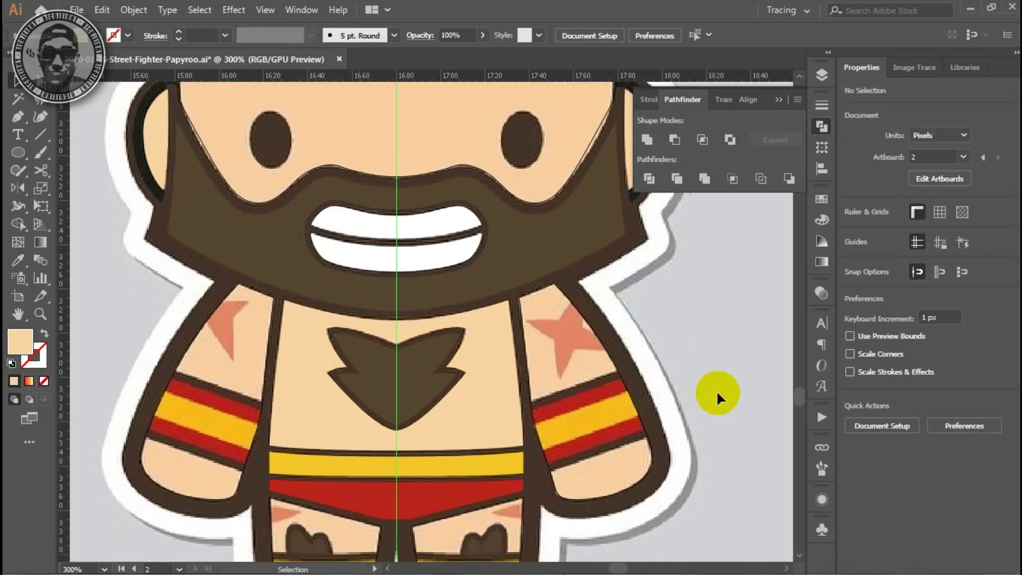
{"action": "left_click", "coordinate": [289, 312]}
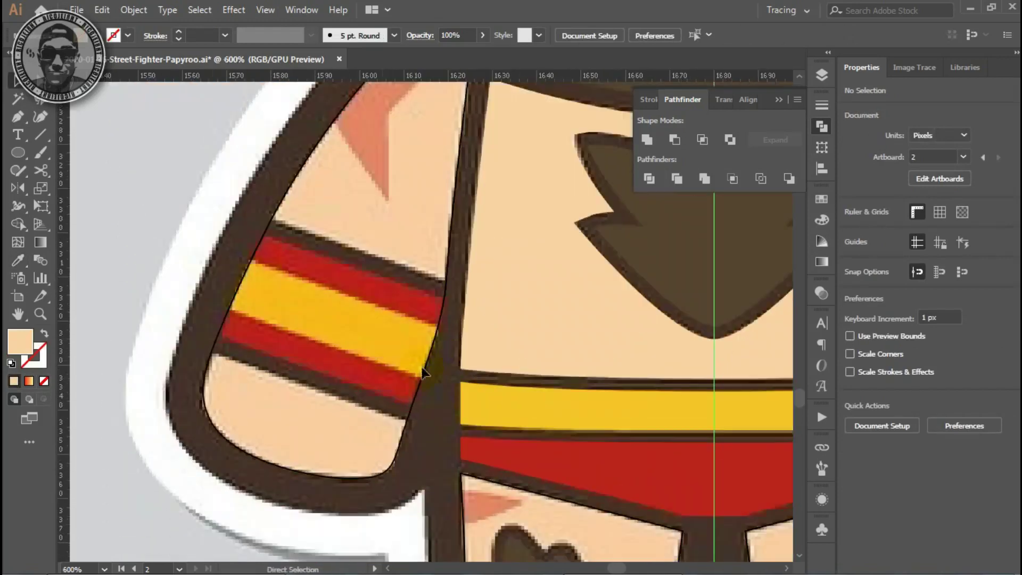
{"action": "key", "text": "p"}
{"action": "left_click", "coordinate": [456, 293]}
{"action": "left_click", "coordinate": [448, 334], "text": "ctrl"}
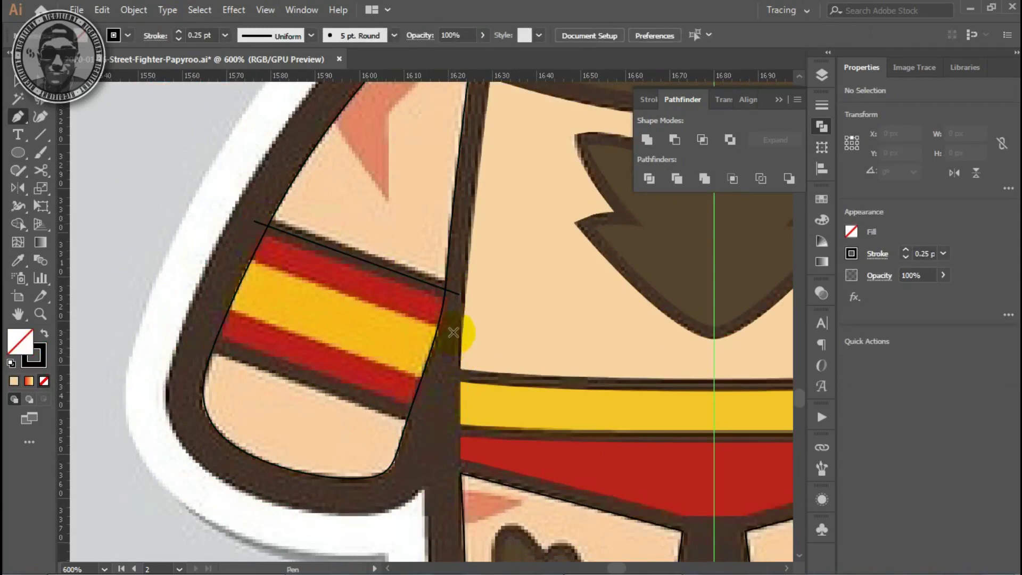
Draw an outline around the yellow band and a line along its lower edge.
{"action": "left_click", "coordinate": [237, 255]}
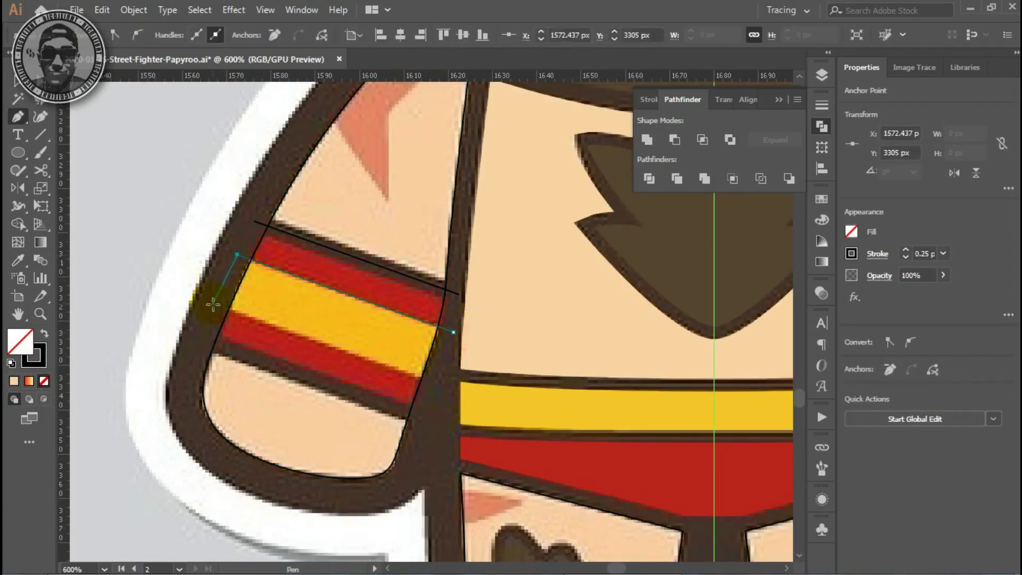
{"action": "left_click", "coordinate": [452, 332]}
{"action": "left_click", "coordinate": [432, 414], "text": "ctrl"}
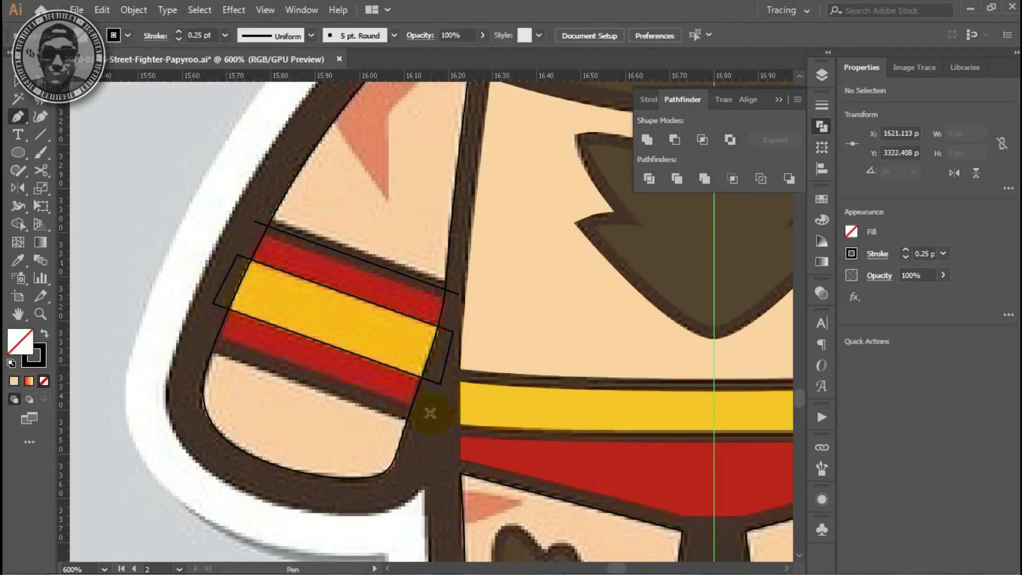
{"action": "left_click", "coordinate": [207, 342]}
{"action": "left_click", "coordinate": [205, 359], "text": "ctrl"}
{"action": "key", "text": "a"}
{"action": "left_click", "coordinate": [336, 372]}
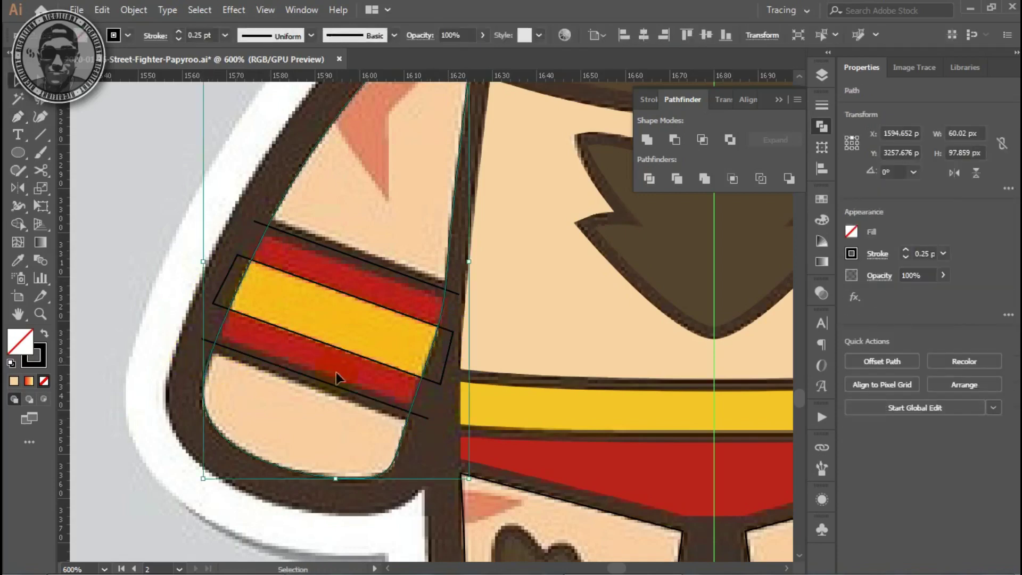
{"action": "scroll", "coordinate": [335, 369], "scroll_direction": "up", "scroll_amount": 1}
Give both armband lines a 4 pt stroke and outline them.
{"action": "left_click", "coordinate": [330, 406], "text": "ctrl"}
{"action": "left_click", "coordinate": [398, 298], "text": "shift"}
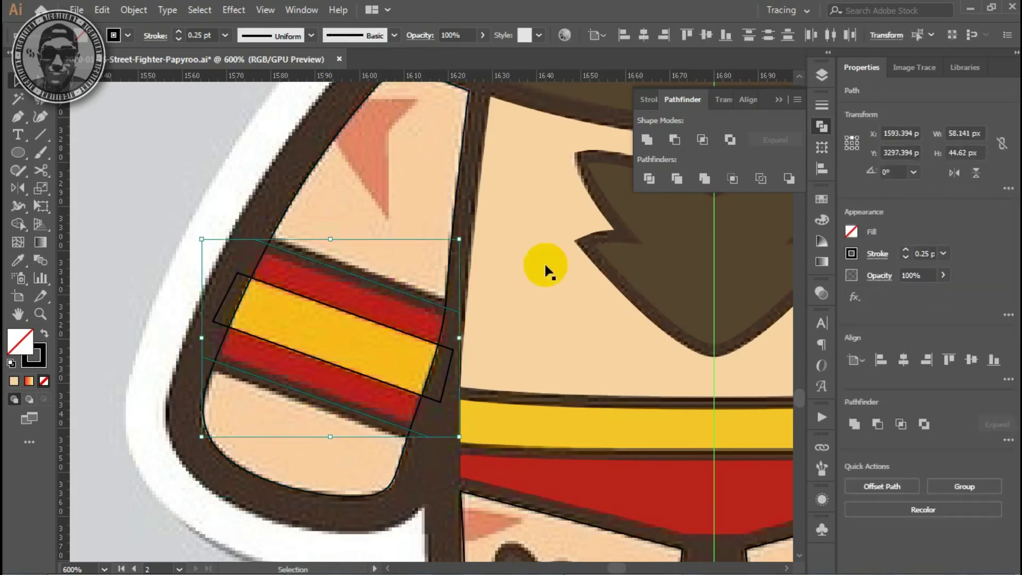
{"action": "left_click", "coordinate": [822, 105]}
{"action": "left_click", "coordinate": [691, 118]}
{"action": "left_click", "coordinate": [691, 118]}
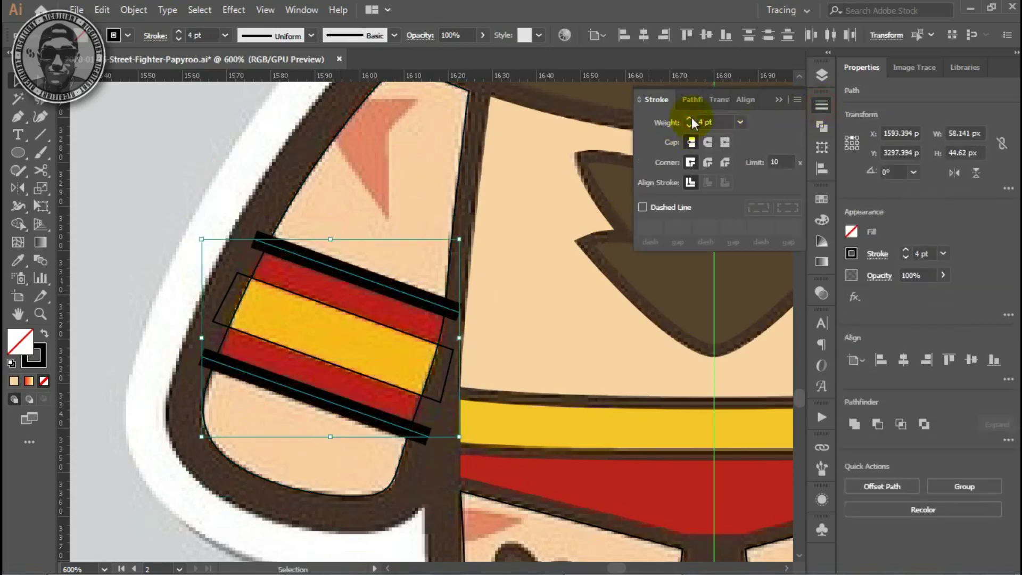
{"action": "key", "text": "ctrl+shift+o"}
Cut the black bars out of the arm shape with Minus Front.
{"action": "left_click", "coordinate": [458, 183], "text": "shift"}
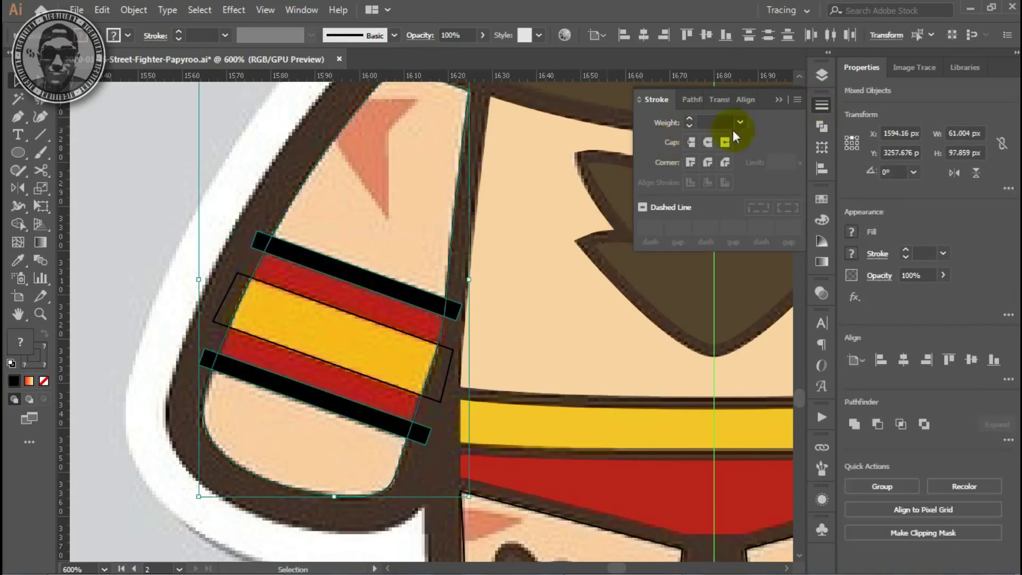
{"action": "left_click", "coordinate": [821, 126]}
{"action": "left_click", "coordinate": [675, 140]}
{"action": "left_click", "coordinate": [152, 225]}
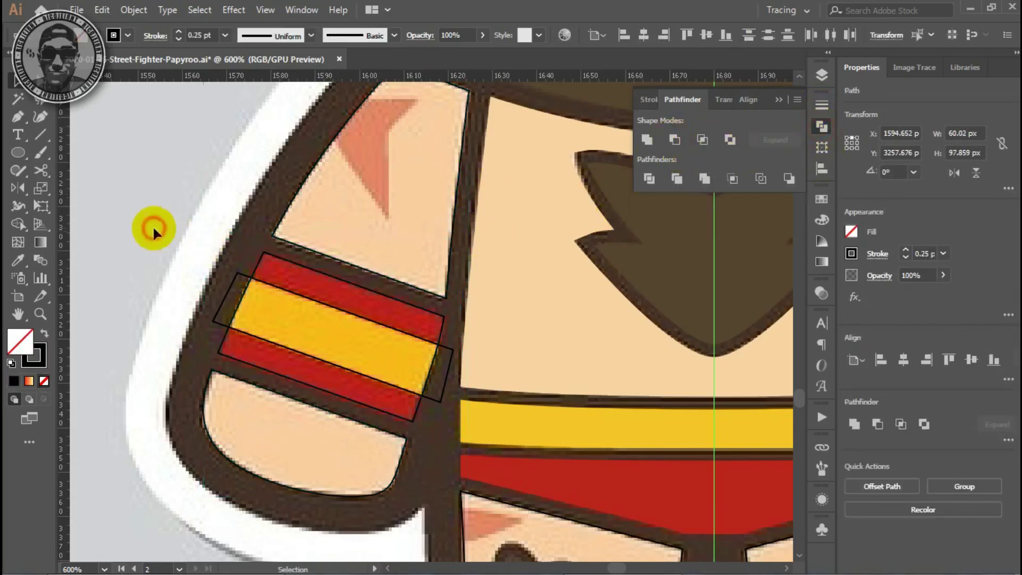
Divide the stripes and eyedrop red onto the stripe piece.
{"action": "left_click", "coordinate": [442, 327]}
{"action": "left_click", "coordinate": [654, 179]}
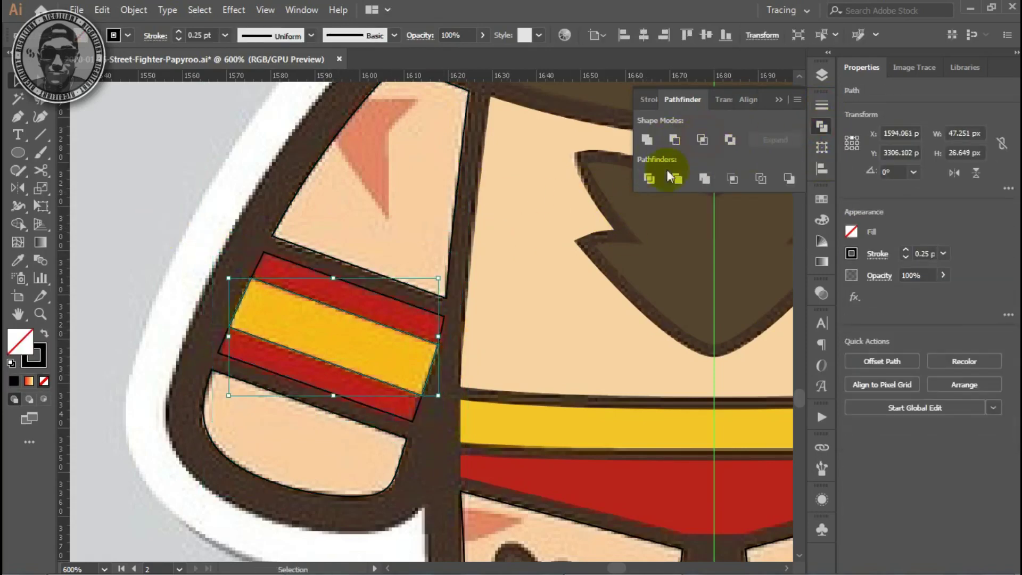
{"action": "key", "text": "i"}
{"action": "left_click", "coordinate": [419, 346]}
{"action": "left_click", "coordinate": [405, 309], "text": "ctrl"}
{"action": "left_click", "coordinate": [394, 292]}
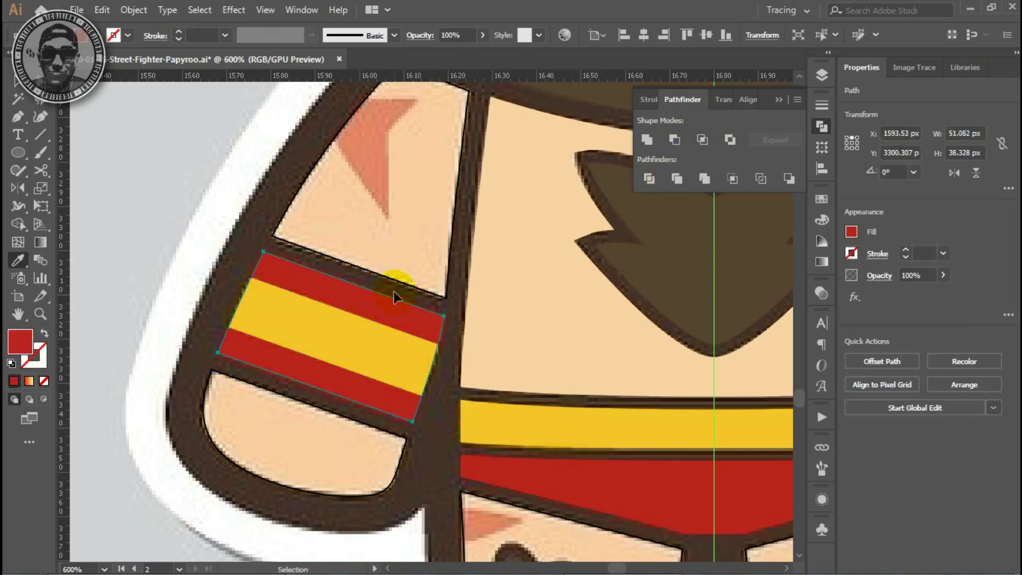
{"action": "left_click", "coordinate": [407, 452], "text": "ctrl"}
{"action": "left_click", "coordinate": [141, 171], "text": "ctrl"}
{"action": "scroll", "coordinate": [399, 311], "scroll_direction": "up", "scroll_amount": 2}
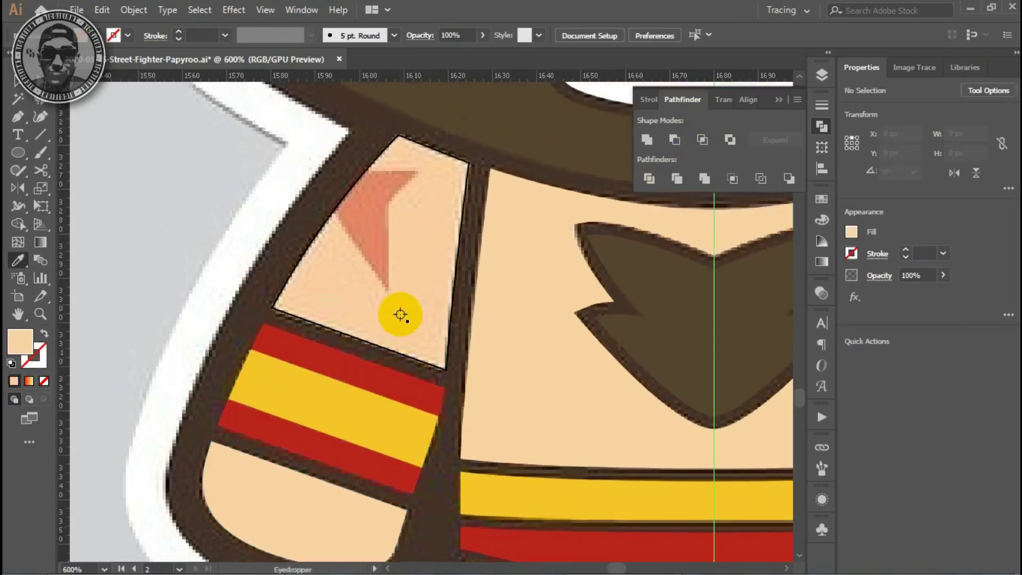
Pen-trace a closed angular six-point scar outline on the upper left arm.
{"action": "scroll", "coordinate": [400, 314], "scroll_direction": "up", "scroll_amount": 2}
{"action": "key", "text": "ctrl+minus"}
{"action": "key", "text": "v"}
{"action": "scroll", "coordinate": [462, 412], "scroll_direction": "down", "scroll_amount": 2}
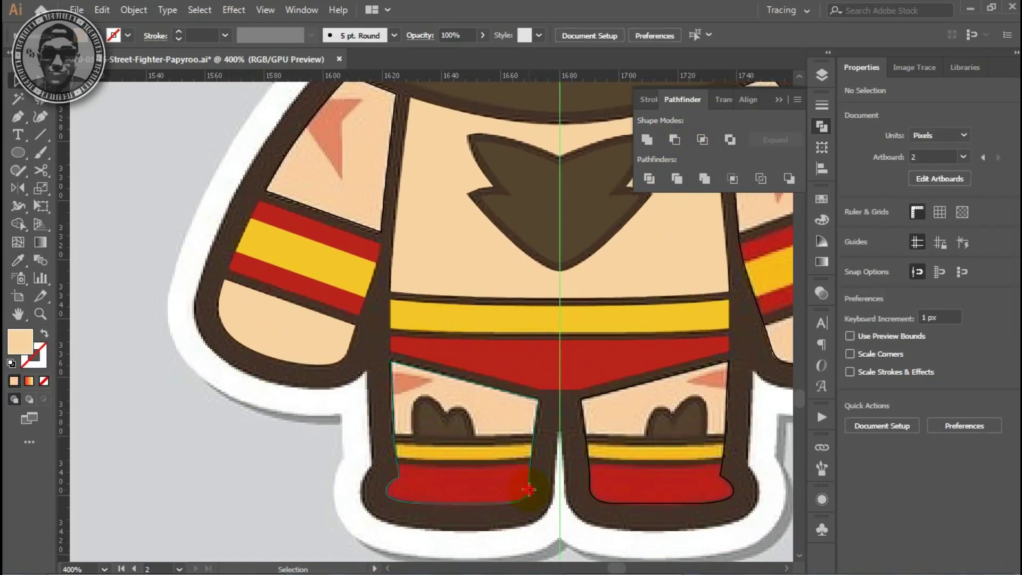
{"action": "scroll", "coordinate": [467, 326], "scroll_direction": "up", "scroll_amount": 2}
{"action": "key", "text": "ctrl+plus"}
{"action": "key", "text": "ctrl+plus"}
{"action": "key", "text": "p"}
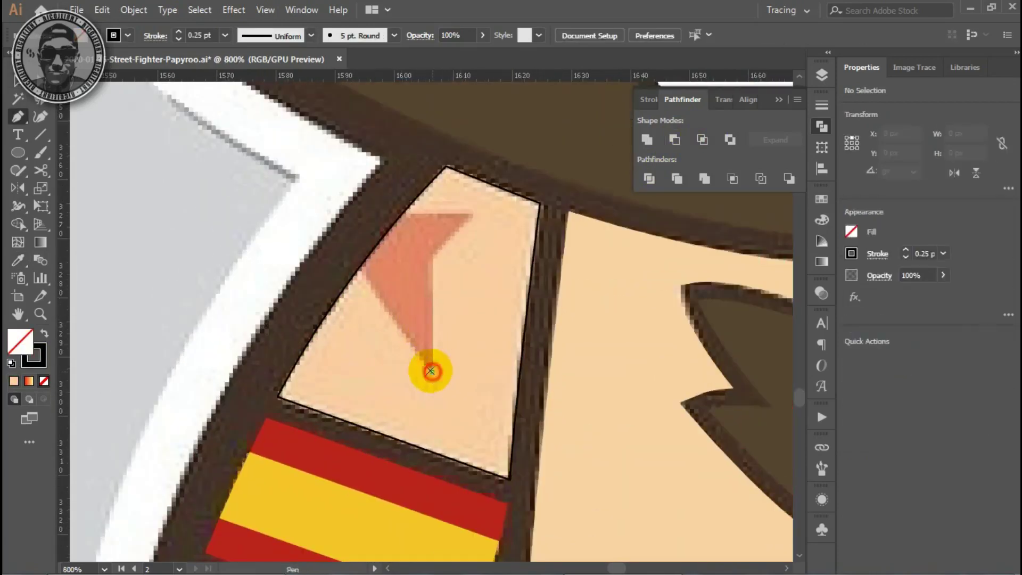
{"action": "left_click", "coordinate": [432, 371]}
{"action": "left_click", "coordinate": [350, 259]}
{"action": "left_click", "coordinate": [389, 213]}
{"action": "left_click", "coordinate": [474, 213]}
{"action": "left_click", "coordinate": [434, 253]}
{"action": "left_click", "coordinate": [431, 370]}
{"action": "key", "text": "v"}
Fill the new scar outline with the salmon colour sampled from the arm.
{"action": "left_click", "coordinate": [330, 325]}
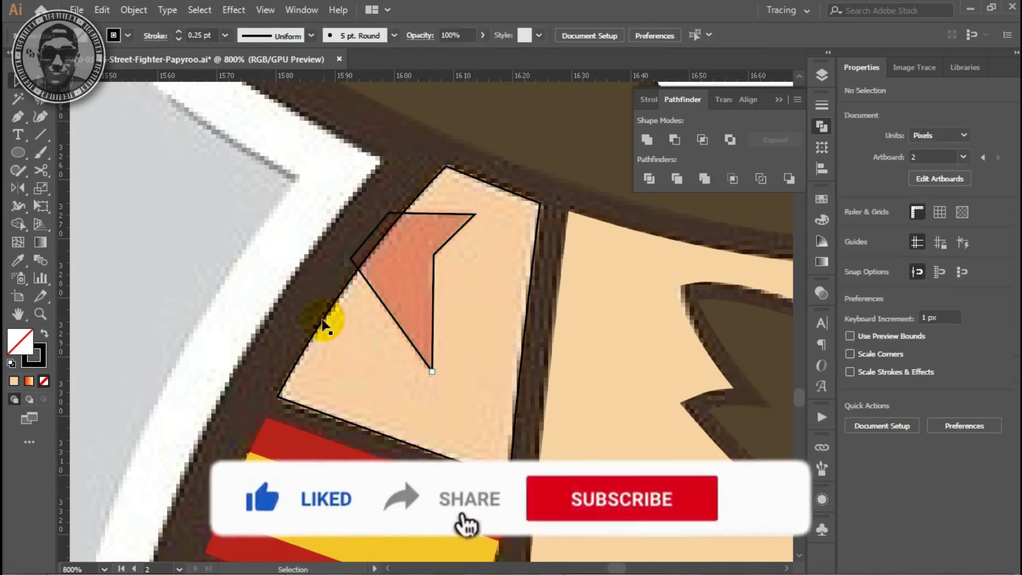
{"action": "left_click", "coordinate": [427, 282]}
{"action": "left_click", "coordinate": [509, 227]}
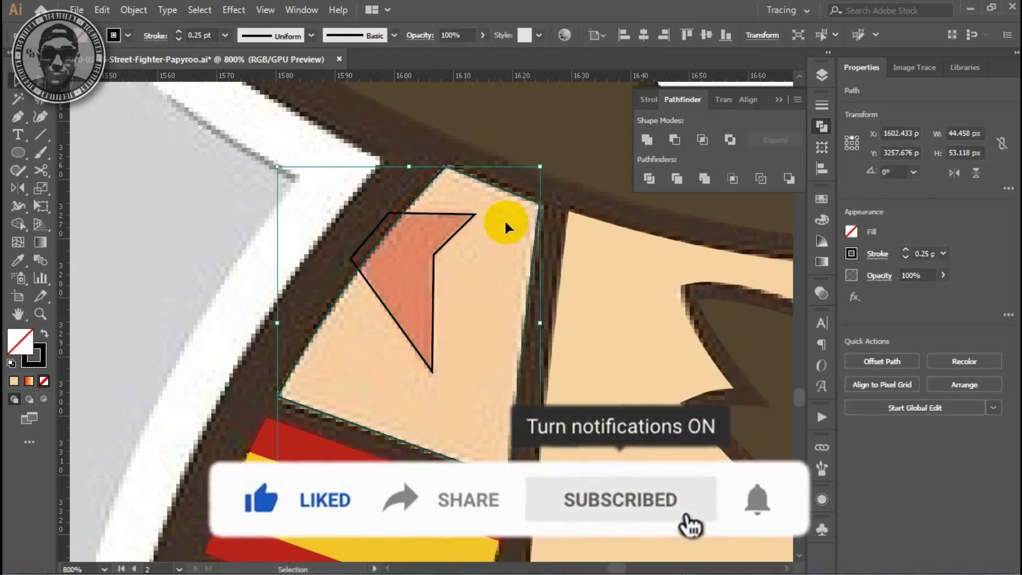
{"action": "left_click", "coordinate": [464, 224]}
{"action": "key", "text": "i"}
{"action": "left_click", "coordinate": [404, 276]}
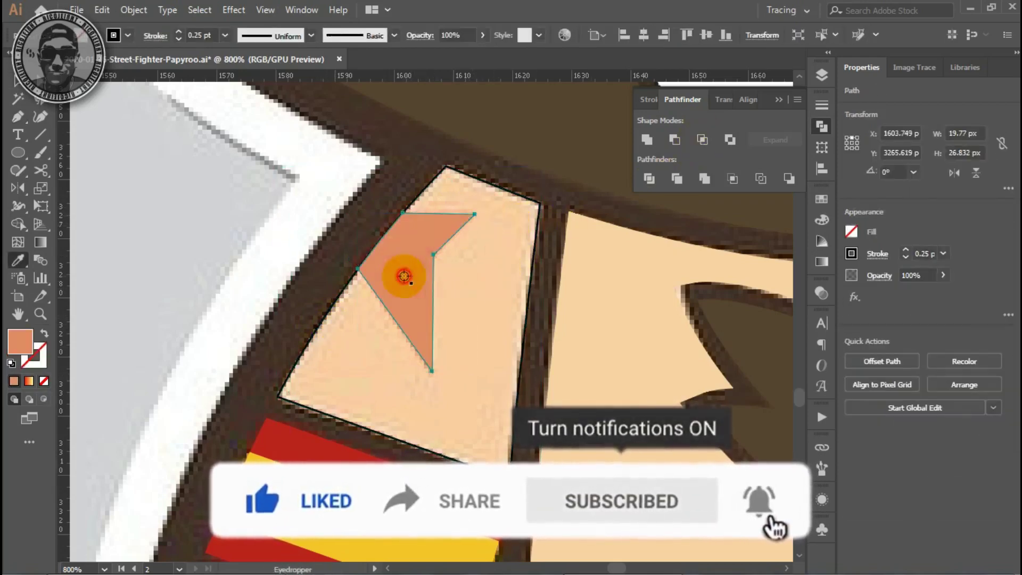
{"action": "left_click", "coordinate": [604, 273]}
{"action": "left_click", "coordinate": [586, 363], "text": "ctrl+alt"}
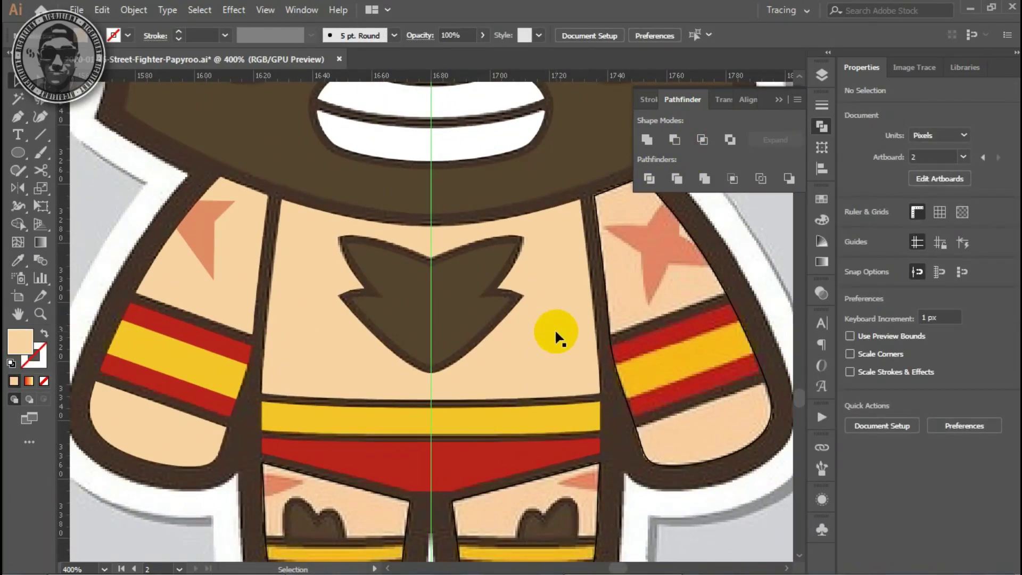
Pen-draw a small triangle at the top-left corner of the left shin.
{"action": "left_click", "coordinate": [616, 376]}
{"action": "scroll", "coordinate": [605, 426], "scroll_direction": "down", "scroll_amount": 3}
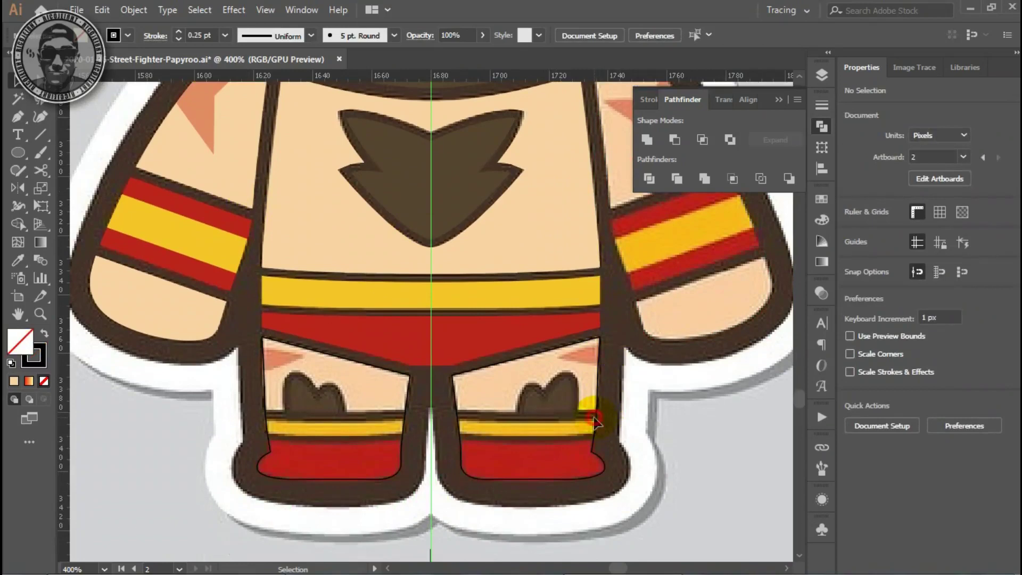
{"action": "left_click", "coordinate": [308, 393], "text": "ctrl"}
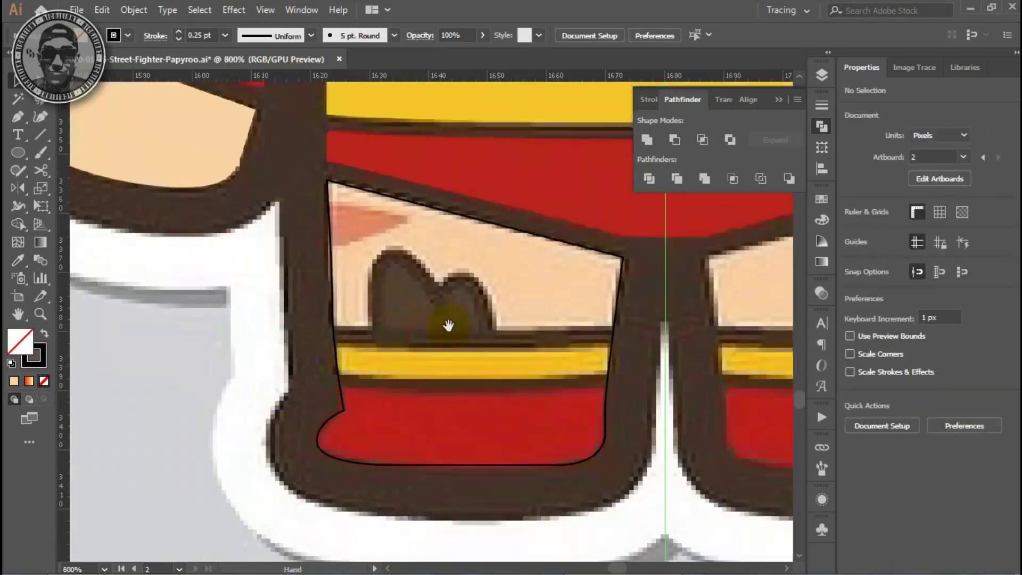
{"action": "left_click", "coordinate": [323, 202]}
{"action": "left_click", "coordinate": [406, 218]}
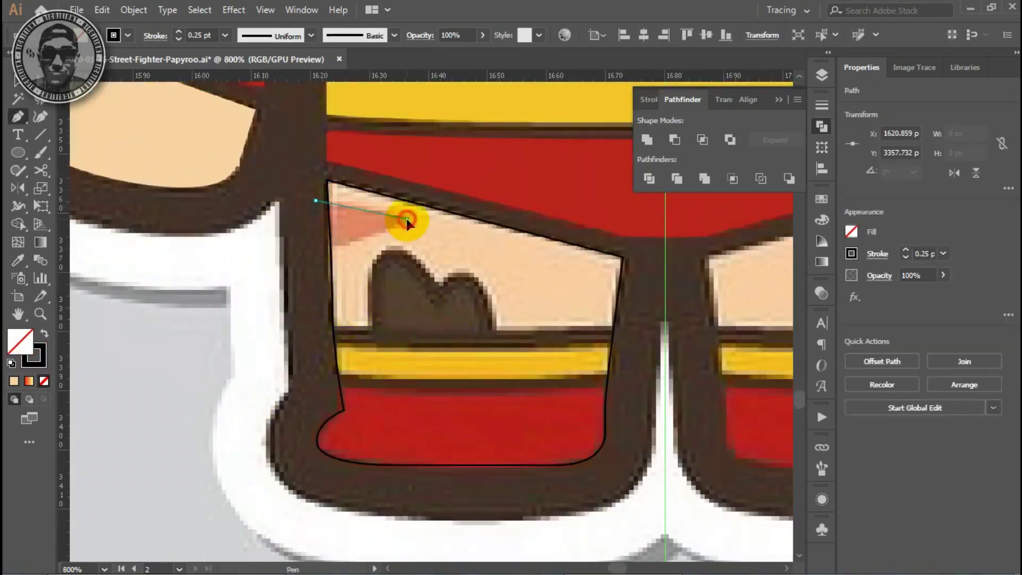
{"action": "left_click", "coordinate": [317, 200]}
Trim the triangle to the boot outline with Pathfinder.
{"action": "key", "text": "v"}
{"action": "left_click", "coordinate": [326, 230], "text": "shift"}
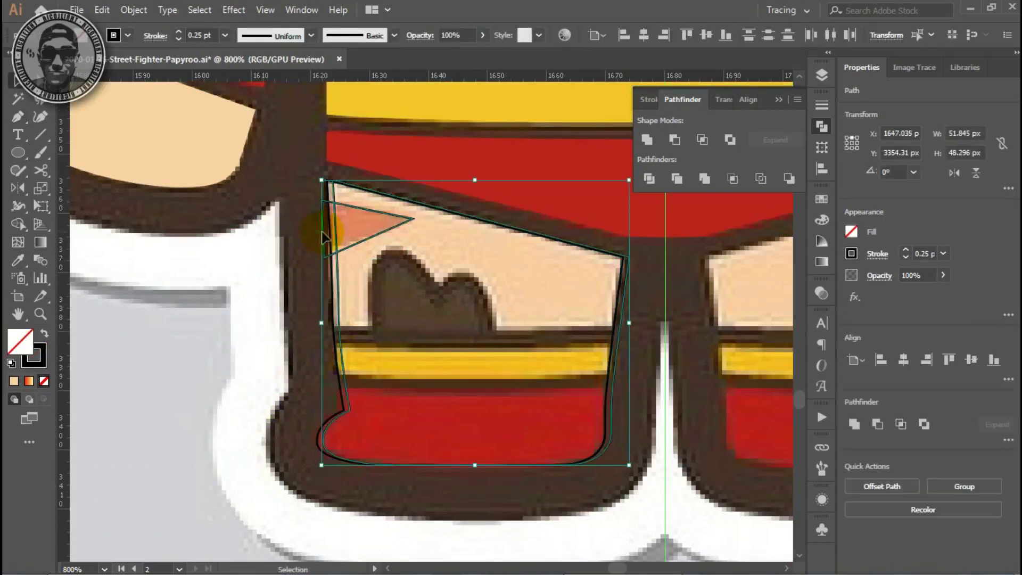
{"action": "left_click", "coordinate": [702, 140]}
{"action": "left_click", "coordinate": [338, 199], "text": "alt"}
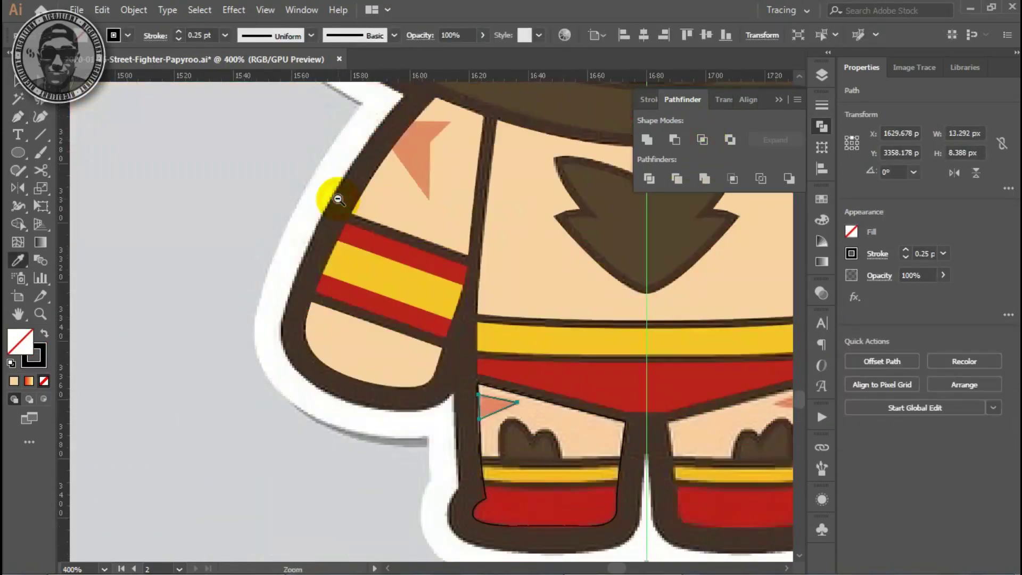
Give the trimmed triangle the salmon scar colour.
{"action": "key", "text": "ctrl+shift+a"}
{"action": "left_click", "coordinate": [457, 395]}
{"action": "left_click_drag", "start_coordinate": [489, 424], "coordinate": [463, 332]}
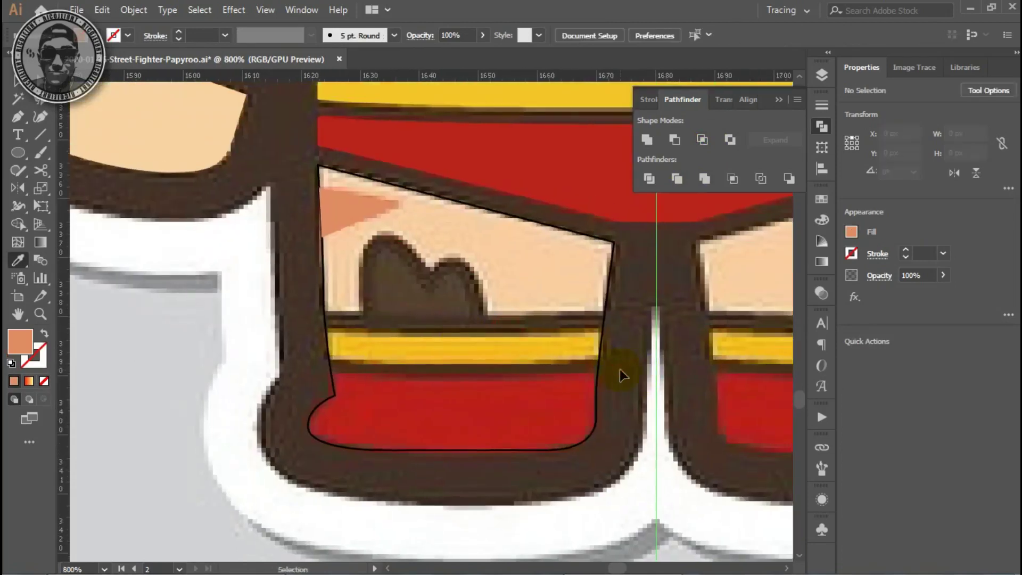
{"action": "left_click", "coordinate": [606, 296]}
{"action": "key", "text": "ctrl+shift+a"}
Draw a curved black line under the yellow stripe and a copy above it.
{"action": "key", "text": "p"}
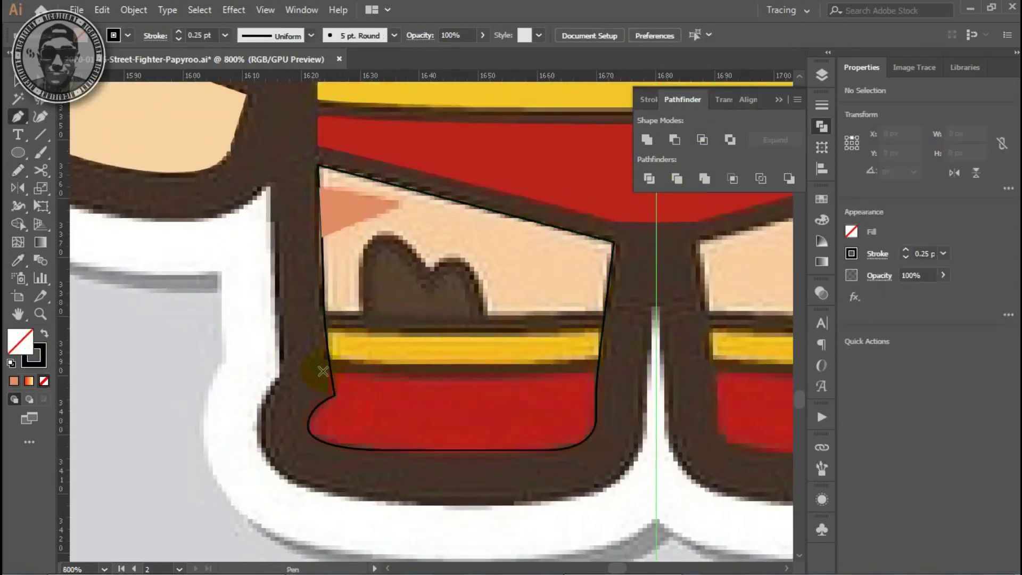
{"action": "left_click", "coordinate": [318, 364]}
{"action": "left_click_drag", "start_coordinate": [465, 368], "coordinate": [511, 368]}
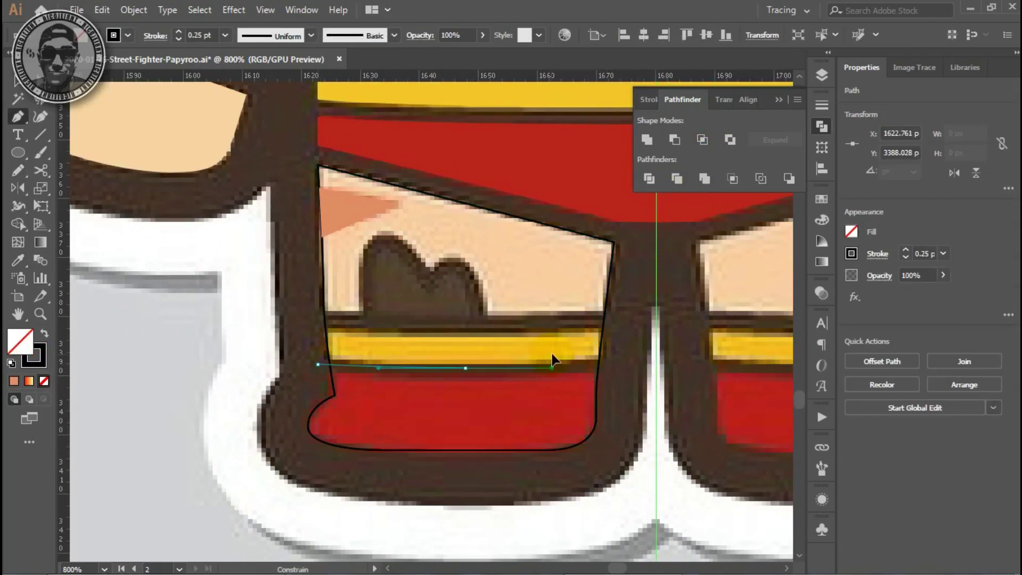
{"action": "left_click", "coordinate": [616, 365]}
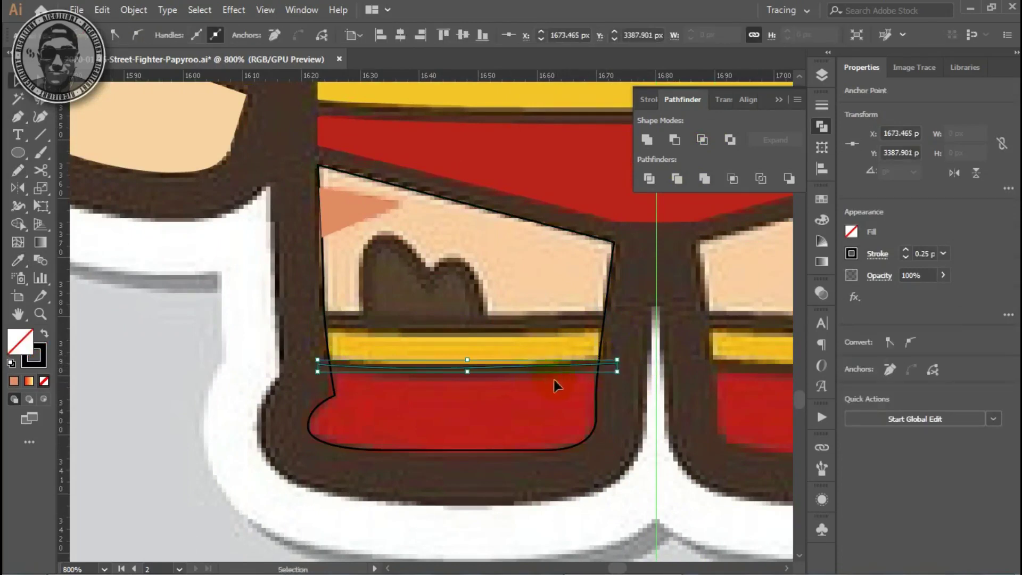
{"action": "left_click", "coordinate": [643, 338], "text": "ctrl"}
{"action": "left_click_drag", "start_coordinate": [557, 322], "coordinate": [557, 319]}
Pen-trace an outline around the brown tuft above the boot.
{"action": "key", "text": "p"}
{"action": "key", "text": "ctrl+shift+a"}
{"action": "mouse_move", "coordinate": [364, 318]}
{"action": "left_mouse_down"}
{"action": "mouse_move", "coordinate": [359, 275]}
{"action": "mouse_move", "coordinate": [384, 234]}
{"action": "left_mouse_up"}
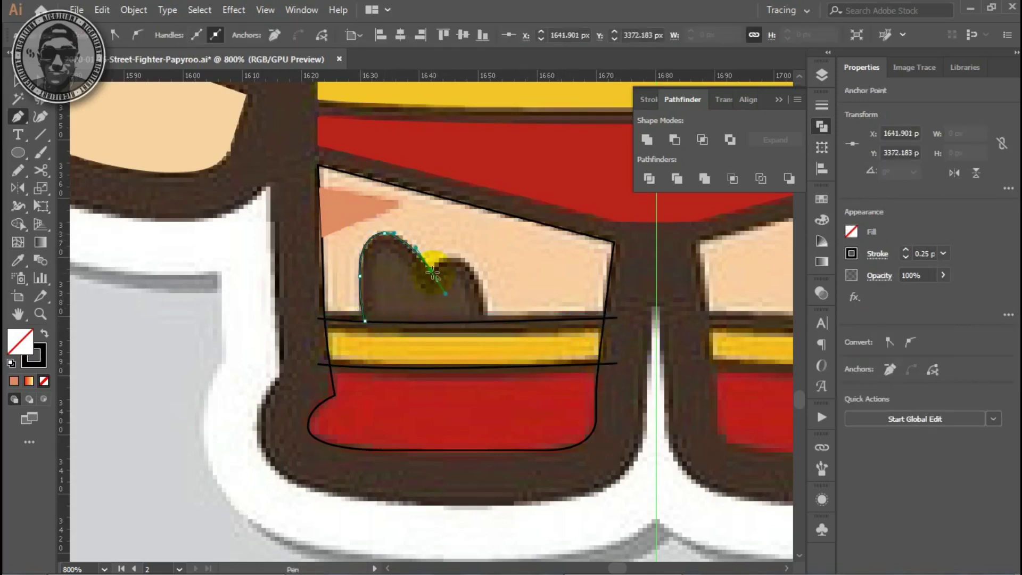
{"action": "left_click_drag", "start_coordinate": [468, 264], "coordinate": [475, 262]}
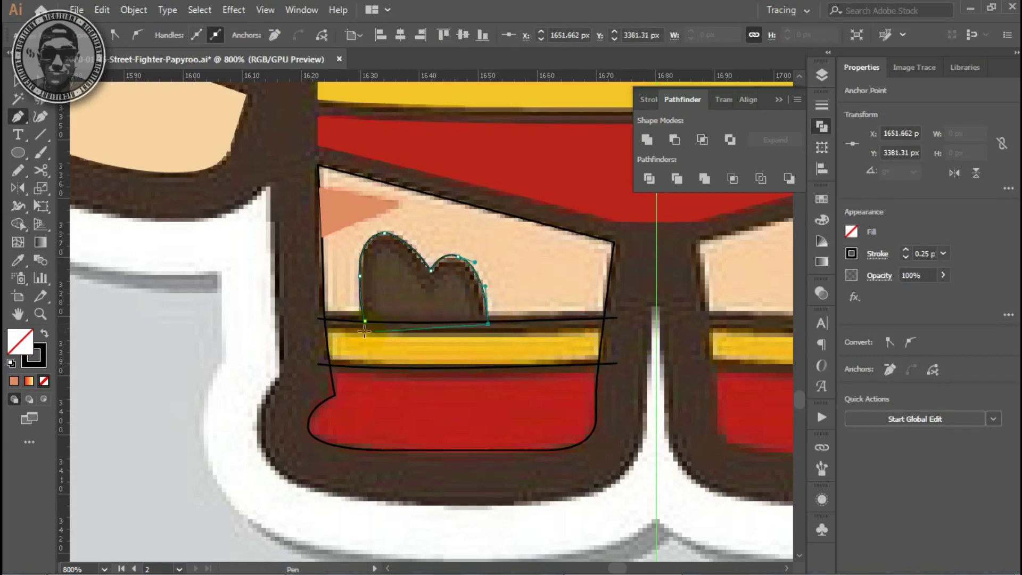
{"action": "left_click", "coordinate": [522, 355], "text": "ctrl"}
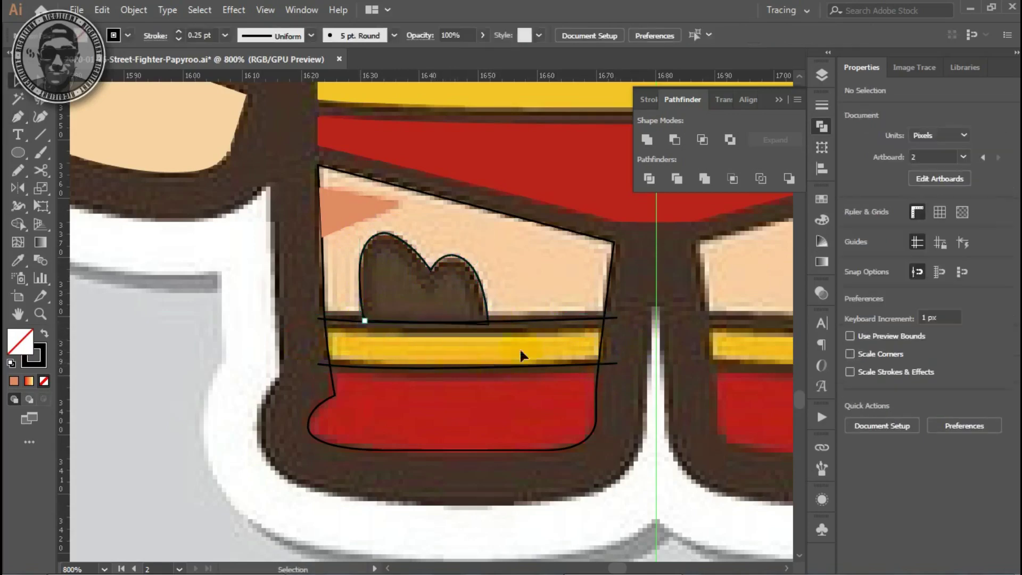
{"action": "left_click", "coordinate": [585, 318]}
{"action": "left_click", "coordinate": [566, 367], "text": "shift"}
Set both boot lines to 2 pt stroke, then the top line to 3 pt.
{"action": "left_click", "coordinate": [820, 106]}
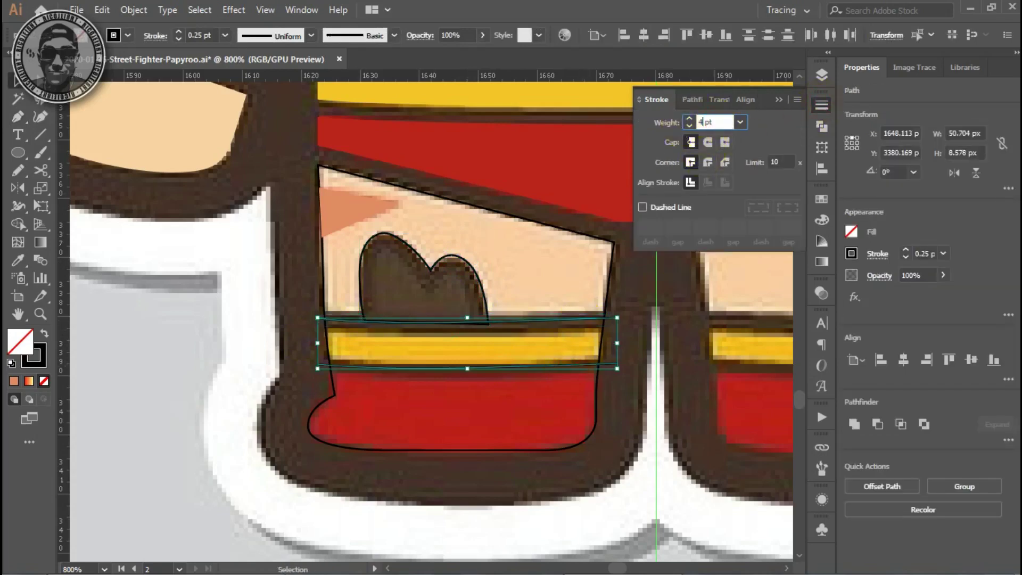
{"action": "key", "text": "Return"}
{"action": "left_click", "coordinate": [689, 126]}
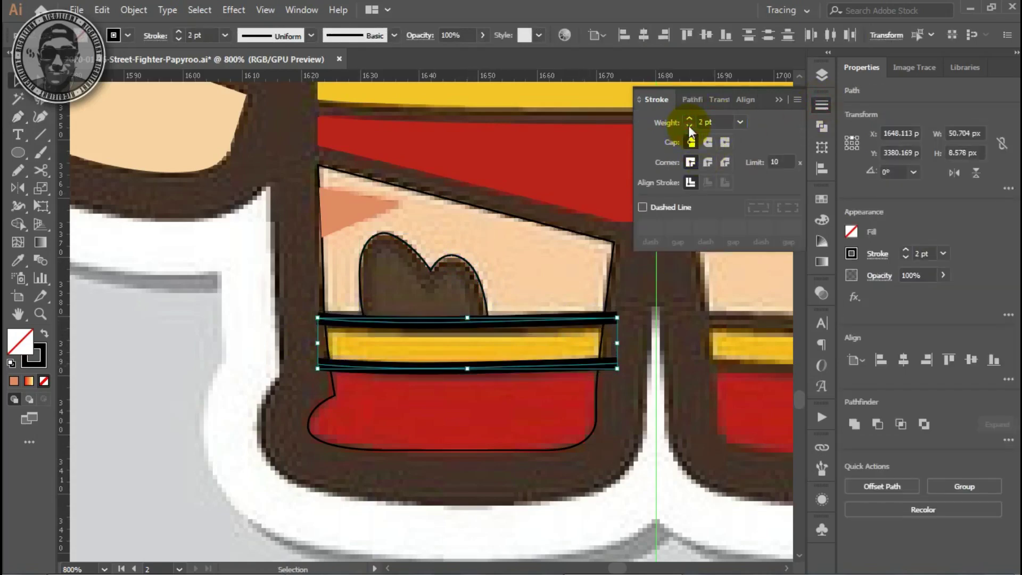
{"action": "left_click", "coordinate": [576, 365], "text": "shift"}
{"action": "left_click", "coordinate": [688, 118]}
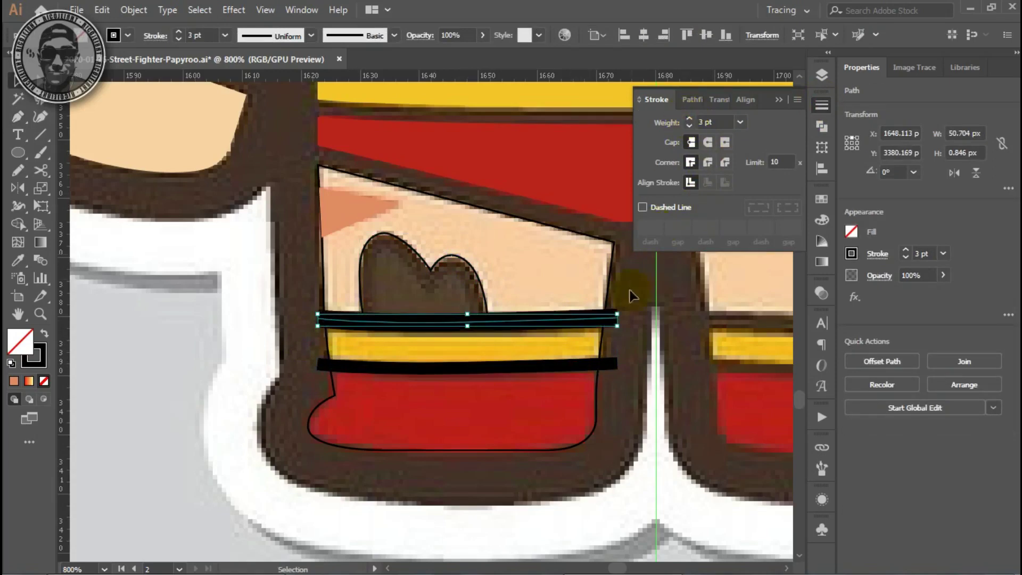
Adjust the top line's right end and bend its middle slightly downward.
{"action": "left_click", "coordinate": [598, 336], "text": "ctrl"}
{"action": "left_click", "coordinate": [557, 371]}
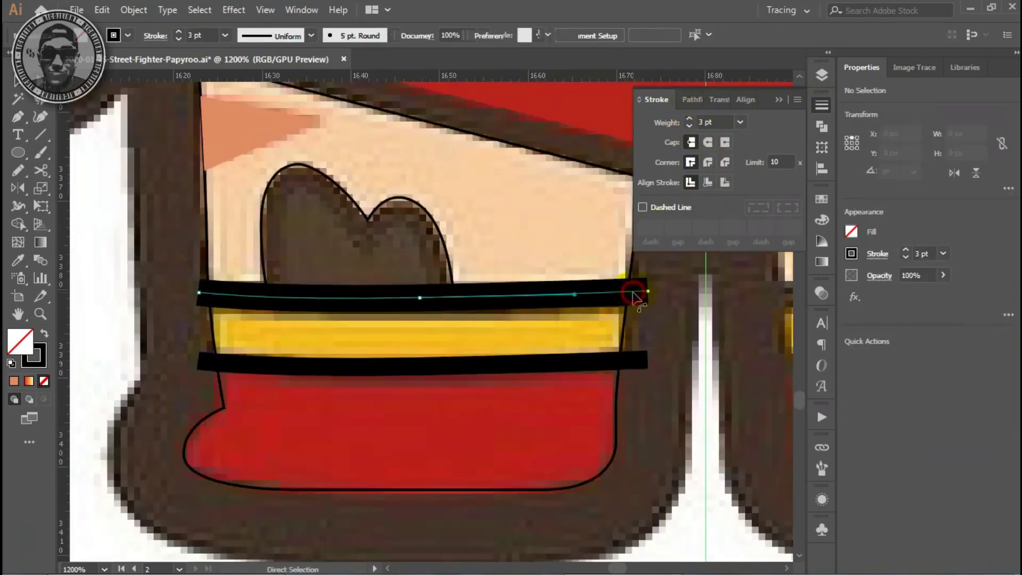
{"action": "left_click", "coordinate": [648, 296]}
{"action": "left_click_drag", "start_coordinate": [649, 298], "coordinate": [648, 296]}
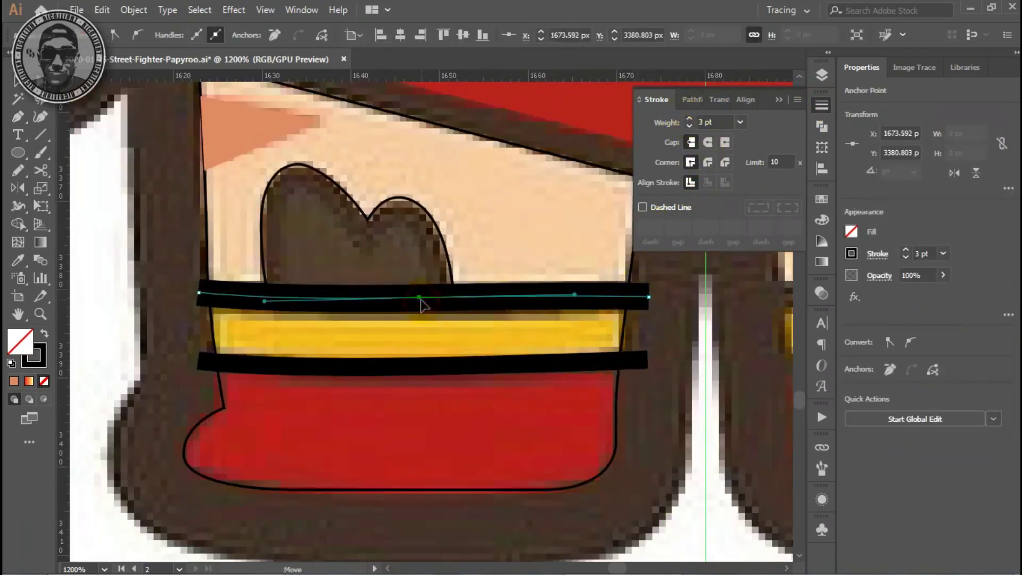
{"action": "left_click_drag", "start_coordinate": [420, 299], "coordinate": [419, 304]}
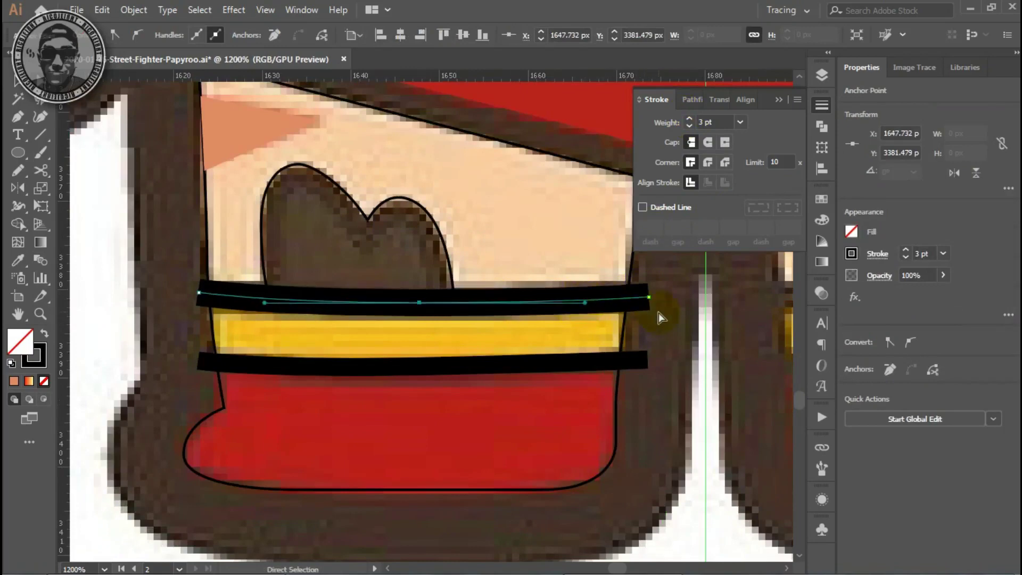
Combine both bands into a compound shape and cut them out of the boot shapes.
{"action": "left_click", "coordinate": [659, 312]}
{"action": "key", "text": "v"}
{"action": "left_click", "coordinate": [632, 365], "text": "shift"}
{"action": "key", "text": "ctrl+8"}
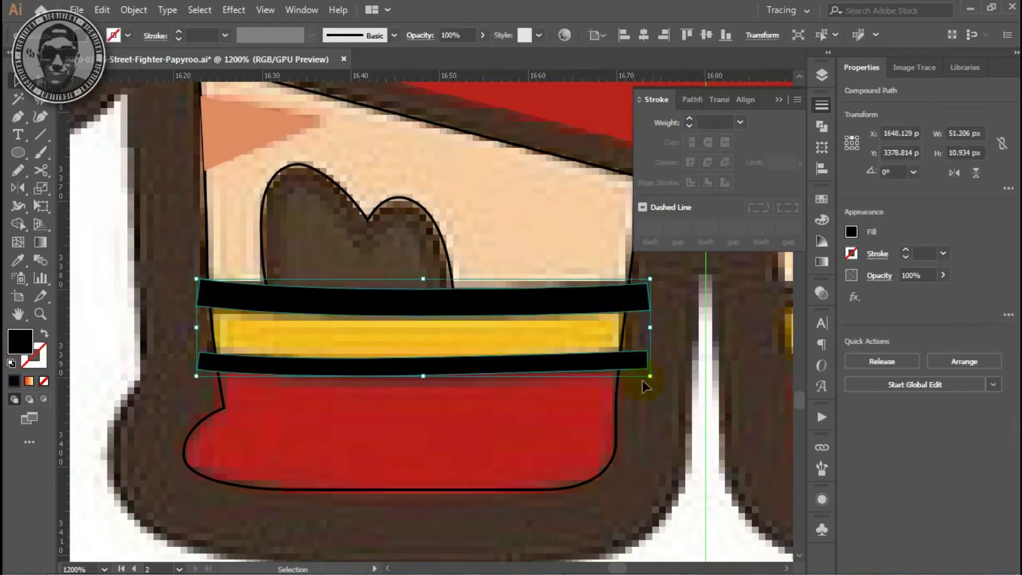
{"action": "left_click", "coordinate": [619, 415]}
{"action": "left_click", "coordinate": [639, 363], "text": "shift"}
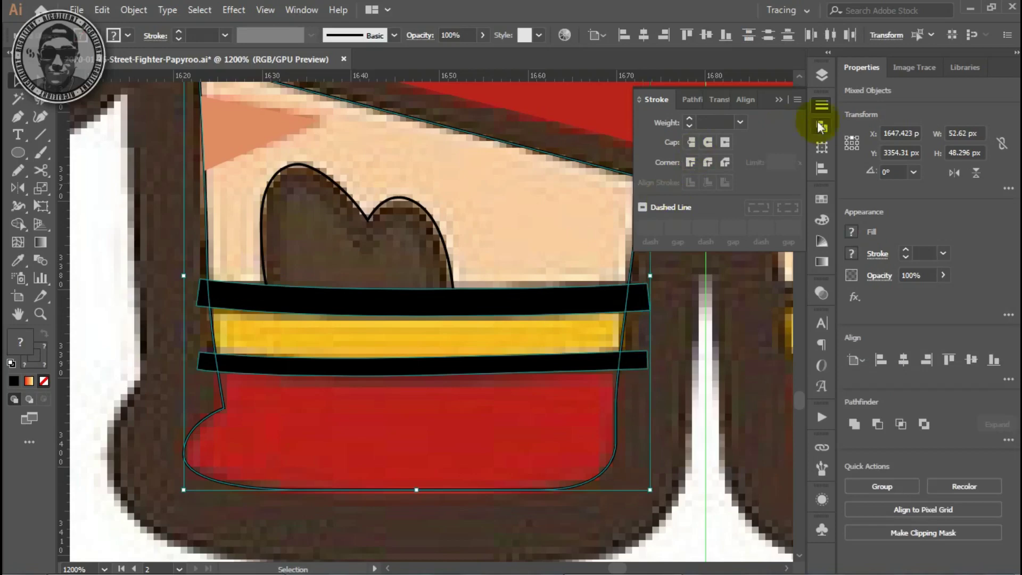
{"action": "left_click", "coordinate": [819, 124]}
{"action": "left_click", "coordinate": [675, 138]}
{"action": "left_click", "coordinate": [676, 270]}
Cut the brown tuft shape out of the left thigh skin with Minus Front.
{"action": "left_click", "coordinate": [462, 299]}
{"action": "key", "text": "ctrl"}
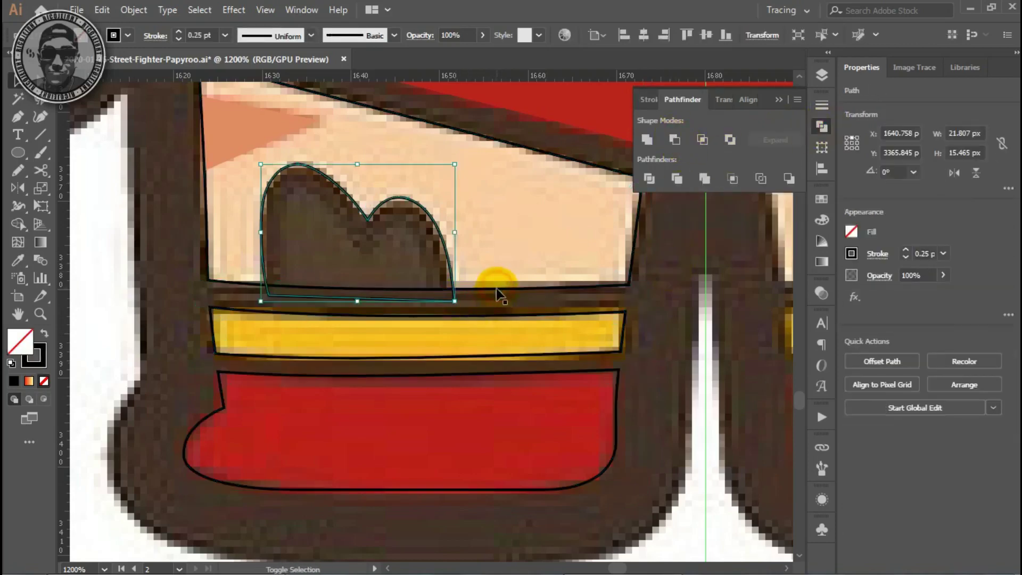
{"action": "left_click", "coordinate": [497, 290], "text": "shift"}
{"action": "left_click", "coordinate": [673, 140]}
Colour the boot band yellow and the boot cuff red.
{"action": "left_click", "coordinate": [656, 290]}
{"action": "left_click", "coordinate": [621, 330]}
{"action": "scroll", "coordinate": [434, 221], "scroll_direction": "down", "scroll_amount": 3}
{"action": "left_click_drag", "start_coordinate": [435, 228], "coordinate": [542, 289]}
{"action": "left_click", "coordinate": [494, 307]}
{"action": "left_click", "coordinate": [502, 342]}
{"action": "key", "text": "ctrl+shift+a"}
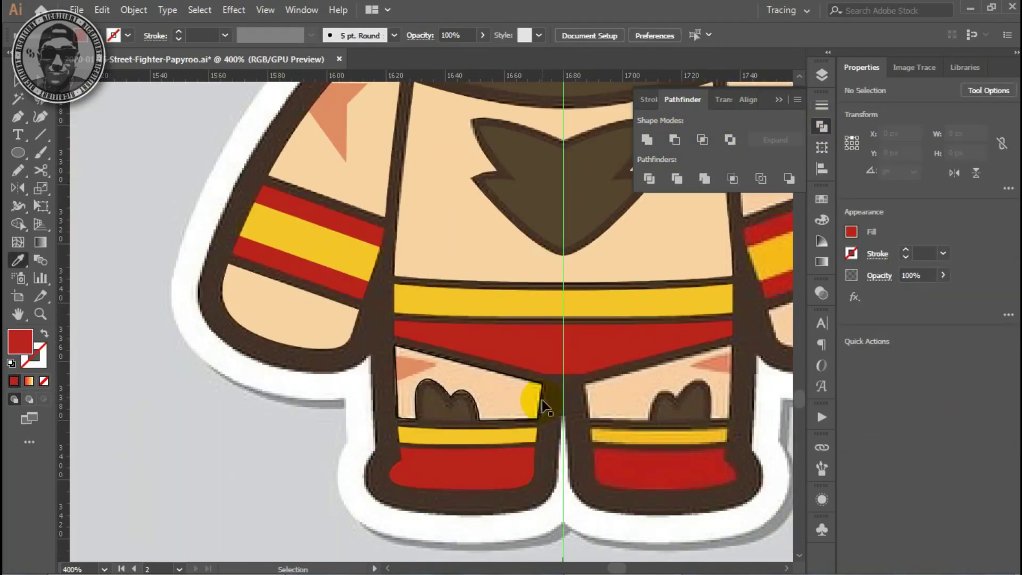
Give the left thigh a flat skin colour and group it with the boot.
{"action": "left_click", "coordinate": [542, 400], "text": "ctrl"}
{"action": "left_click", "coordinate": [365, 177]}
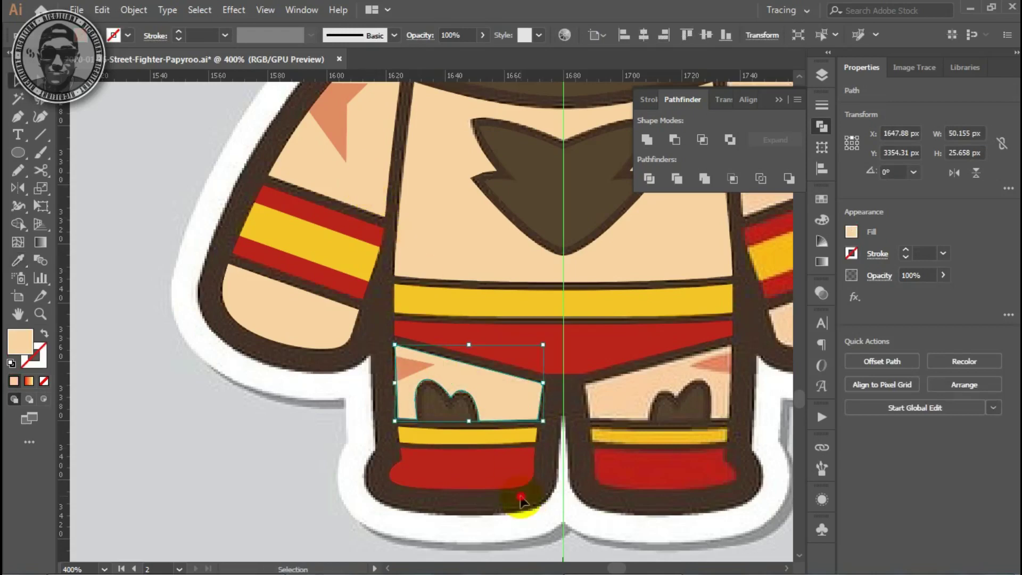
{"action": "left_click_drag", "start_coordinate": [521, 500], "coordinate": [401, 368]}
{"action": "key", "text": "ctrl+g"}
Select the thigh-boot group, the left arm pieces and the vertical centre line.
{"action": "scroll", "coordinate": [487, 392], "scroll_direction": "up", "scroll_amount": 2}
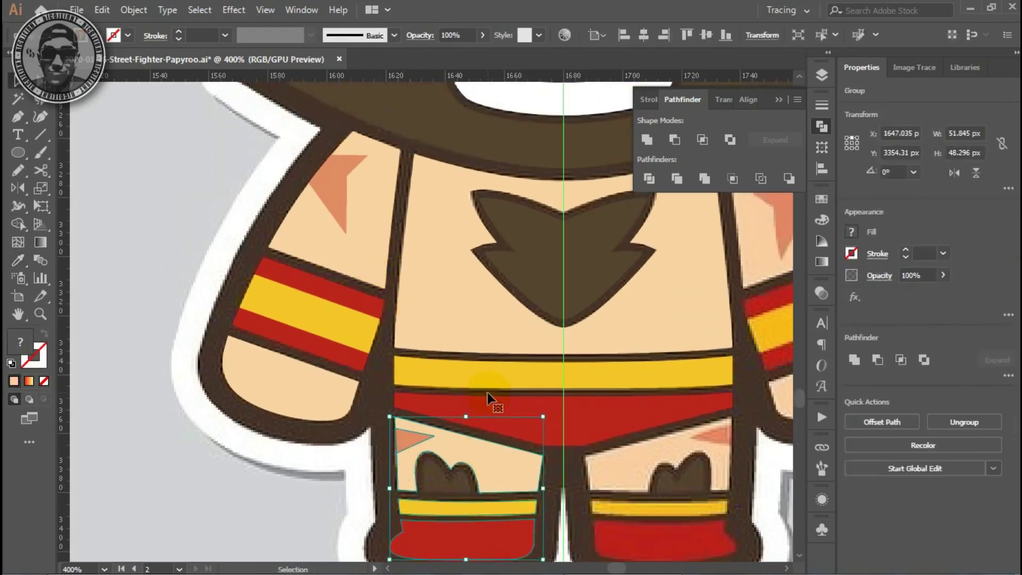
{"action": "left_click", "coordinate": [351, 362], "text": "shift"}
{"action": "left_click", "coordinate": [363, 341], "text": "shift"}
{"action": "left_click", "coordinate": [365, 313], "text": "shift"}
{"action": "left_click", "coordinate": [368, 274], "text": "shift"}
{"action": "left_click", "coordinate": [367, 250], "text": "shift"}
{"action": "scroll", "coordinate": [583, 518], "scroll_direction": "down", "scroll_amount": 4}
{"action": "left_click", "coordinate": [563, 509], "text": "shift"}
{"action": "scroll", "coordinate": [425, 333], "scroll_direction": "up", "scroll_amount": 2}
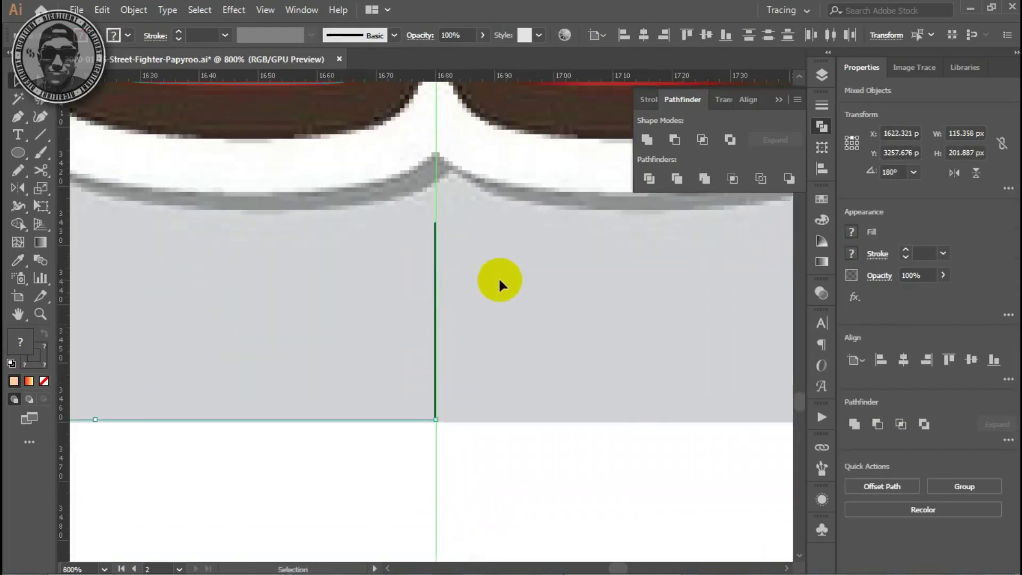
{"action": "scroll", "coordinate": [499, 282], "scroll_direction": "up", "scroll_amount": 2}
Make a copy of the selection moved 115.358 px horizontally and 0 vertically.
{"action": "key", "text": "Return"}
{"action": "type", "text": "115.358"}
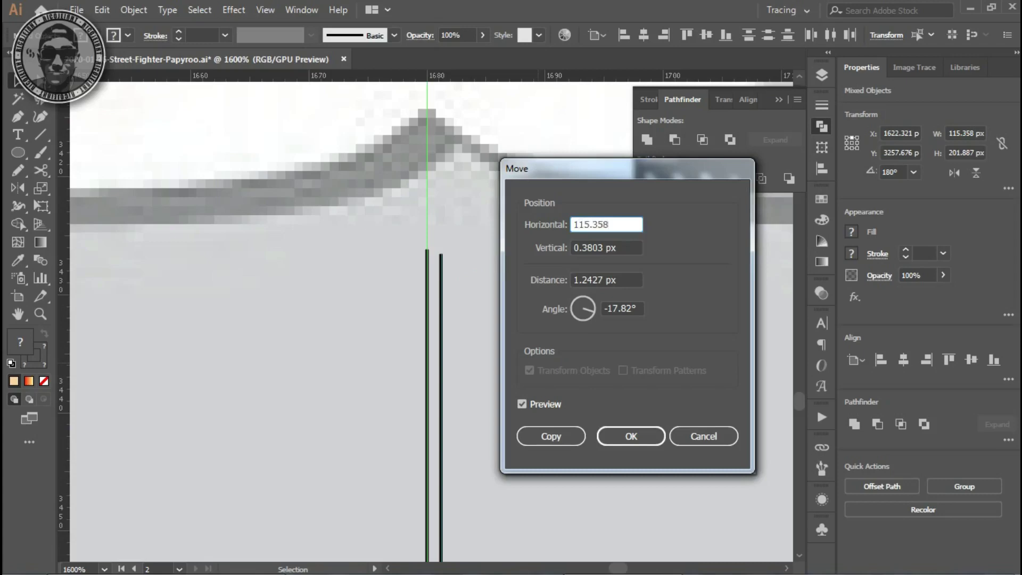
{"action": "key", "text": "Tab"}
{"action": "type", "text": "0"}
{"action": "key", "text": "Tab"}
{"action": "left_click", "coordinate": [535, 434]}
Reflect the copied arm and leg pieces across the vertical axis.
{"action": "key", "text": "o"}
{"action": "key", "text": "Return"}
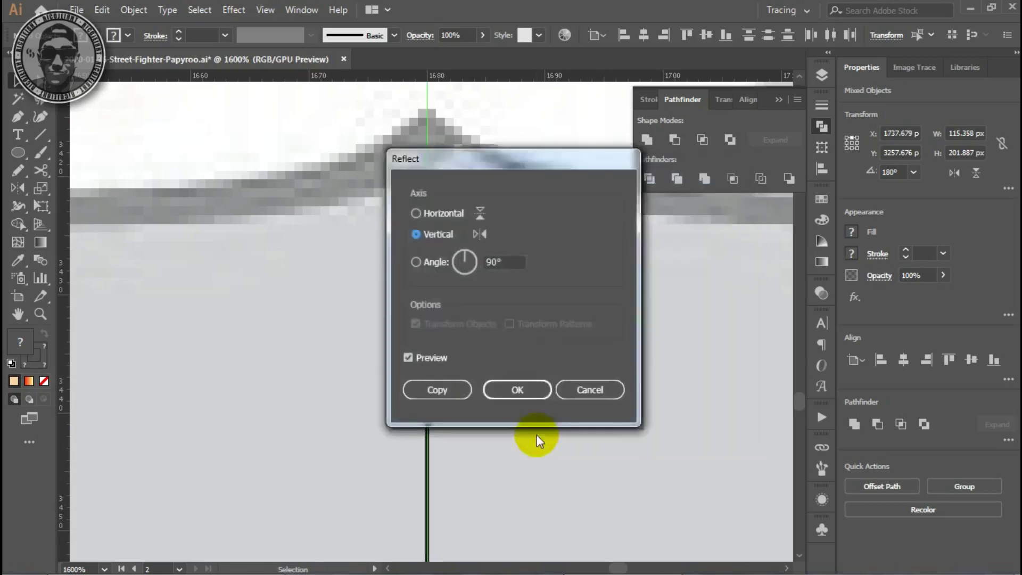
{"action": "key", "text": "Return"}
{"action": "scroll", "coordinate": [392, 267], "scroll_direction": "down", "scroll_amount": 2}
{"action": "scroll", "coordinate": [479, 373], "scroll_direction": "down", "scroll_amount": 2}
{"action": "scroll", "coordinate": [657, 522], "scroll_direction": "down", "scroll_amount": 1}
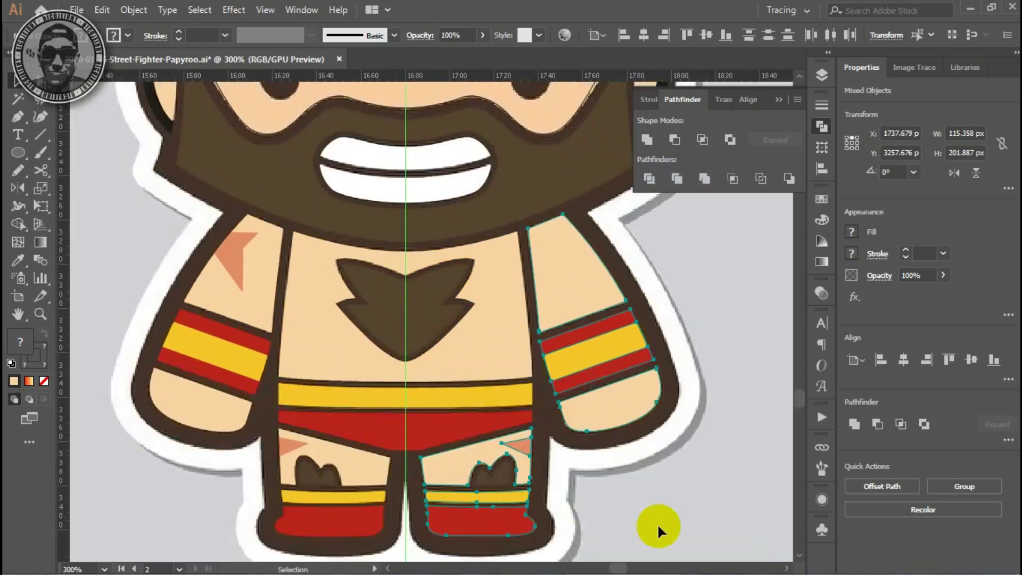
Swap fill and stroke on the right shoulder to reveal the orange star.
{"action": "left_click", "coordinate": [657, 523]}
{"action": "left_click", "coordinate": [588, 276]}
{"action": "left_click", "coordinate": [44, 331]}
{"action": "left_click", "coordinate": [706, 274]}
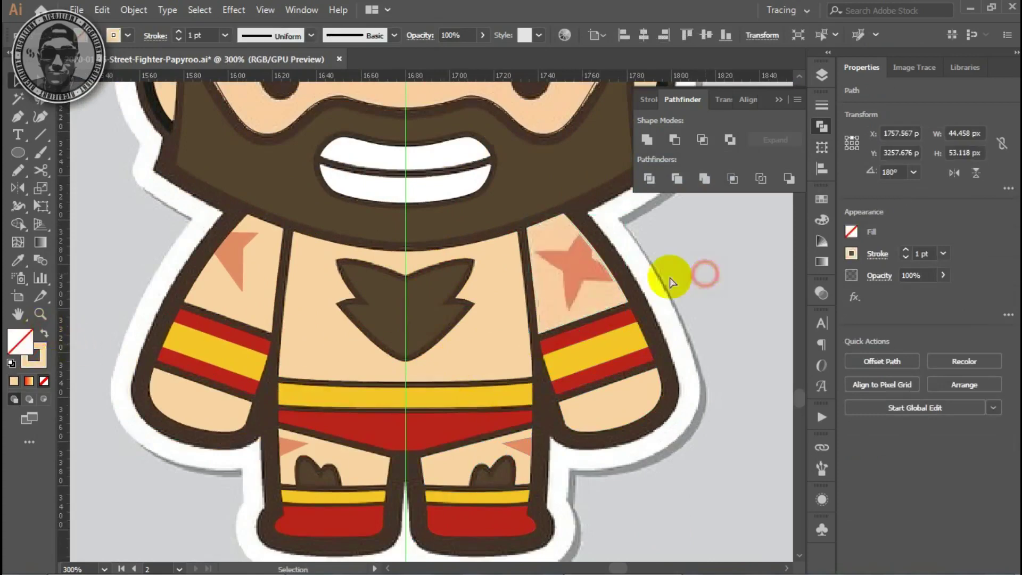
Start pen-tracing the right shoulder star through its first corner, bottom tip and left tip.
{"action": "scroll", "coordinate": [422, 308], "scroll_direction": "up", "scroll_amount": 2}
{"action": "scroll", "coordinate": [475, 354], "scroll_direction": "up", "scroll_amount": 1}
{"action": "key", "text": "p"}
{"action": "left_click", "coordinate": [568, 353]}
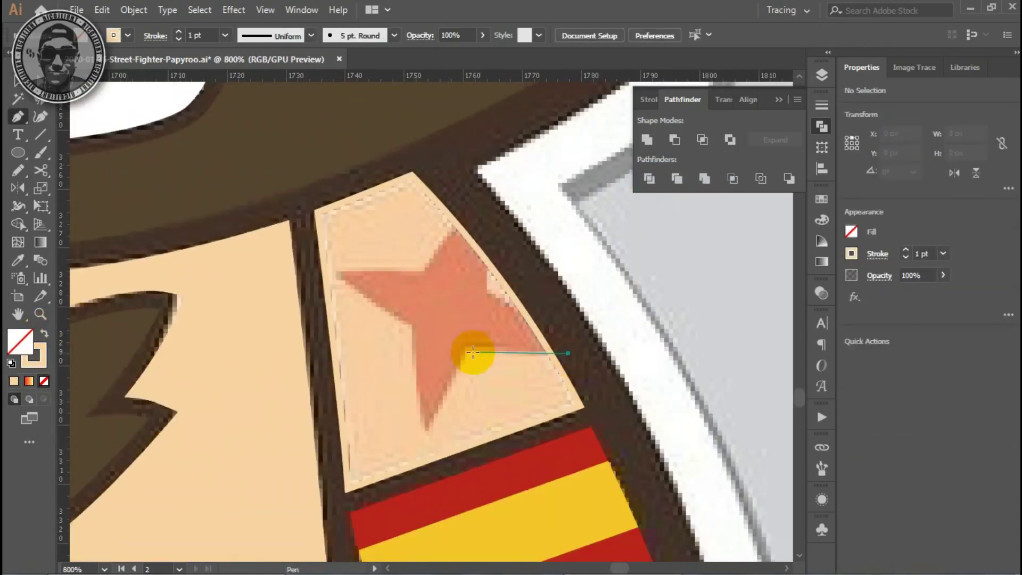
{"action": "left_click", "coordinate": [465, 352]}
{"action": "left_click", "coordinate": [427, 432]}
{"action": "left_click_drag", "start_coordinate": [415, 327], "coordinate": [416, 277]}
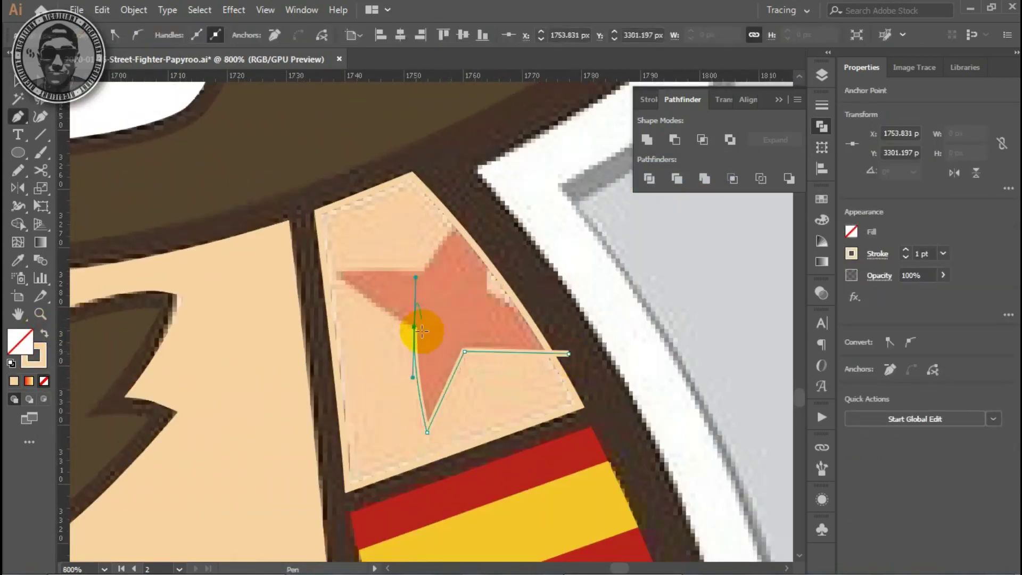
{"action": "left_click", "coordinate": [414, 327]}
{"action": "left_click", "coordinate": [337, 273]}
Finish the star outline through the top tip and right arm, closing it at the start.
{"action": "left_click", "coordinate": [425, 269]}
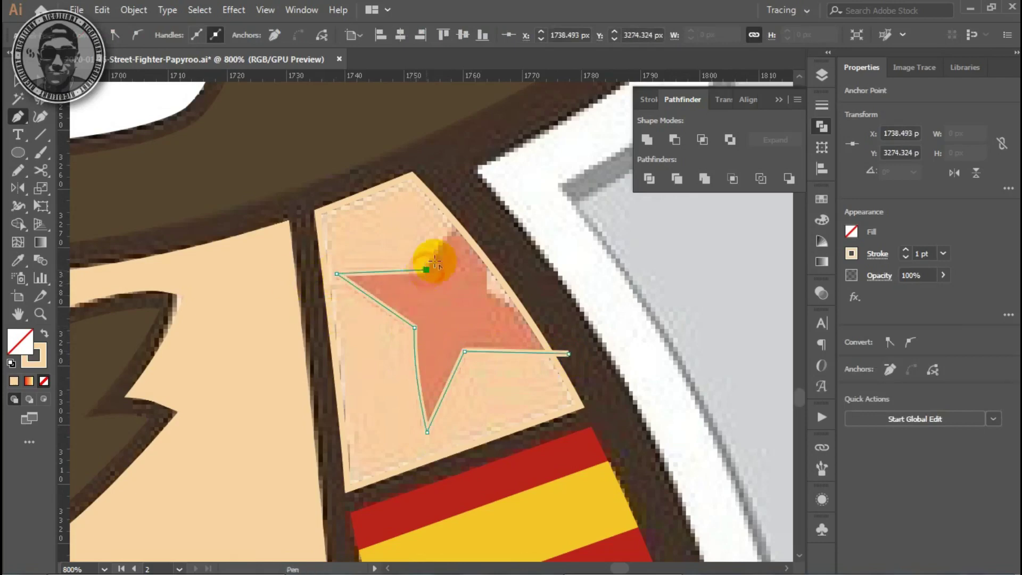
{"action": "left_click", "coordinate": [470, 200]}
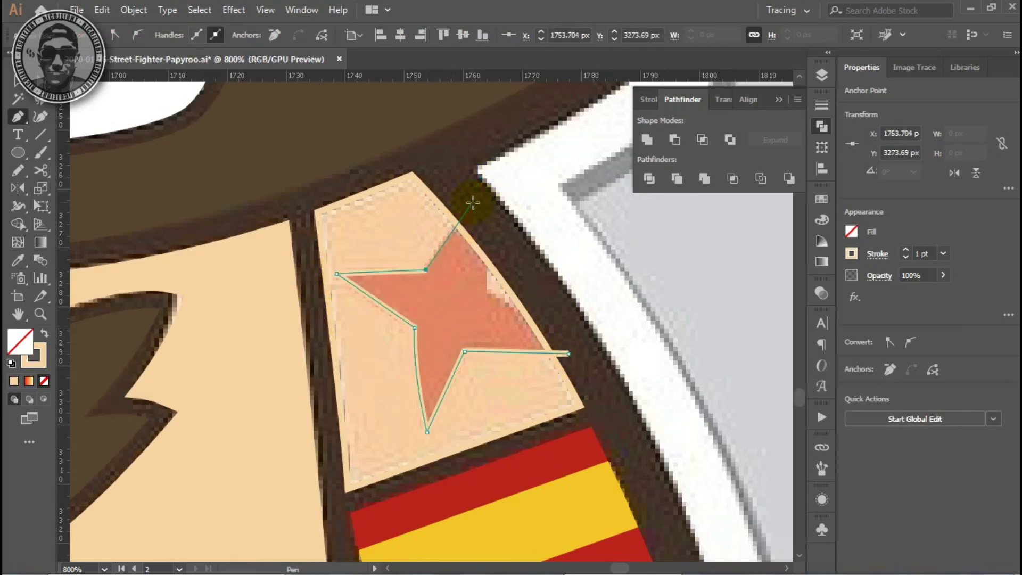
{"action": "left_click_drag", "start_coordinate": [471, 202], "coordinate": [478, 198]}
{"action": "left_click", "coordinate": [485, 289]}
{"action": "left_click", "coordinate": [567, 334]}
{"action": "left_click", "coordinate": [570, 352]}
{"action": "left_click", "coordinate": [554, 354]}
{"action": "key", "text": "v"}
Unite the newly traced star with the old shoulder star in Pathfinder.
{"action": "left_click", "coordinate": [588, 365]}
{"action": "left_click", "coordinate": [572, 393]}
{"action": "left_click", "coordinate": [550, 372], "text": "shift"}
{"action": "left_click", "coordinate": [700, 140]}
{"action": "key", "text": "z"}
{"action": "left_click", "coordinate": [288, 354], "text": "alt"}
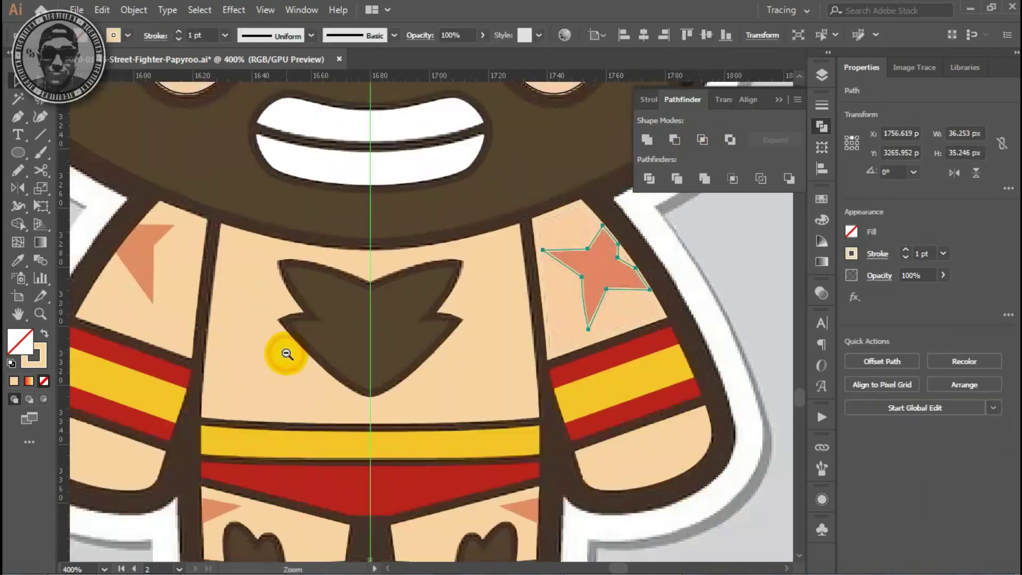
Eyedrop the orange scar colour from the left triangle onto the star, then zoom to the face.
{"action": "key", "text": "i"}
{"action": "left_click", "coordinate": [153, 255]}
{"action": "left_click", "coordinate": [557, 321], "text": "ctrl"}
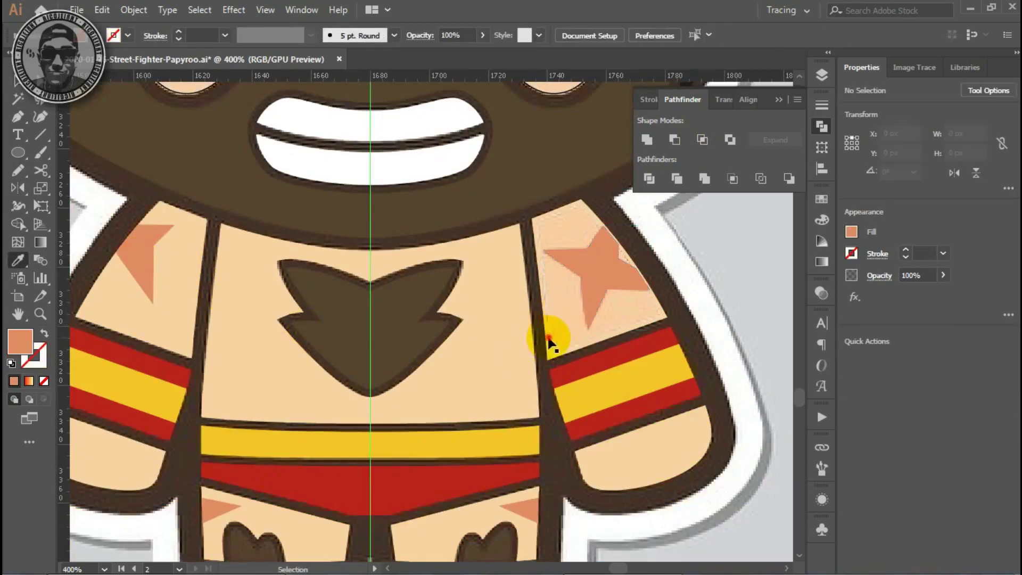
{"action": "left_click", "coordinate": [547, 334], "text": "ctrl"}
{"action": "key", "text": "v"}
{"action": "left_click", "coordinate": [744, 259]}
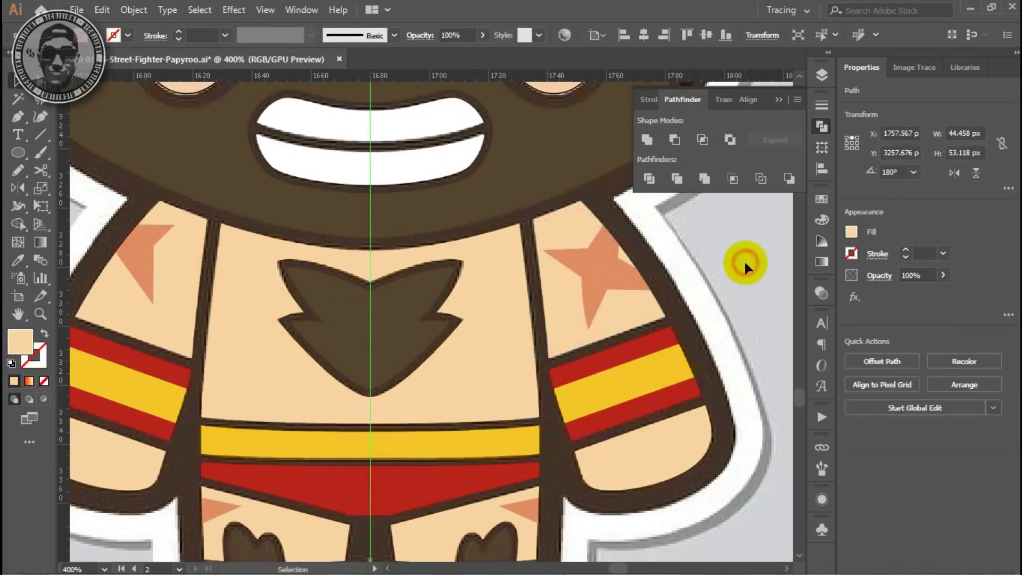
{"action": "key", "text": "z"}
{"action": "left_click", "coordinate": [363, 292], "text": "alt"}
{"action": "left_click", "coordinate": [450, 263]}
{"action": "left_click", "coordinate": [439, 291]}
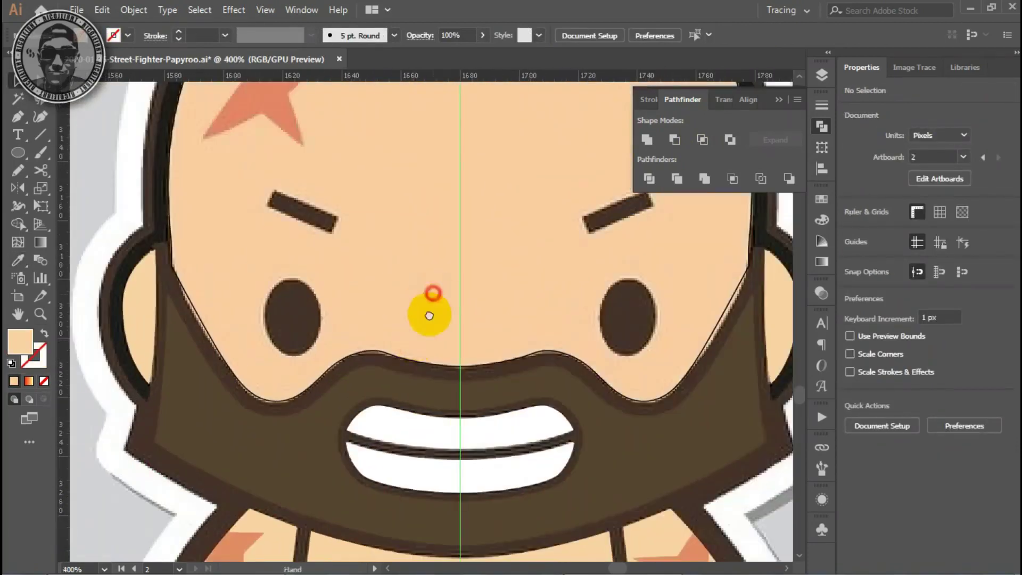
Draw a straight pen line along the left eyebrow from end to end.
{"action": "left_click", "coordinate": [340, 302]}
{"action": "key", "text": "p"}
{"action": "left_click", "coordinate": [321, 189]}
{"action": "left_click", "coordinate": [414, 233]}
{"action": "left_click", "coordinate": [269, 244], "text": "ctrl"}
Draw a no-fill, black-outline ellipse over the left pupil and resize it to fit.
{"action": "key", "text": "l"}
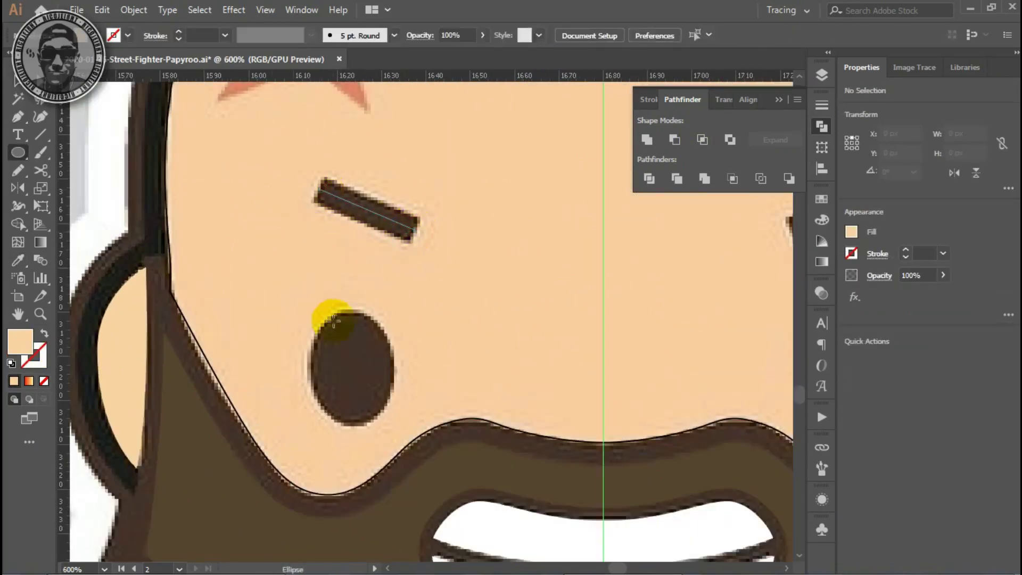
{"action": "left_click", "coordinate": [229, 405], "text": "ctrl"}
{"action": "left_click", "coordinate": [320, 330], "text": "ctrl"}
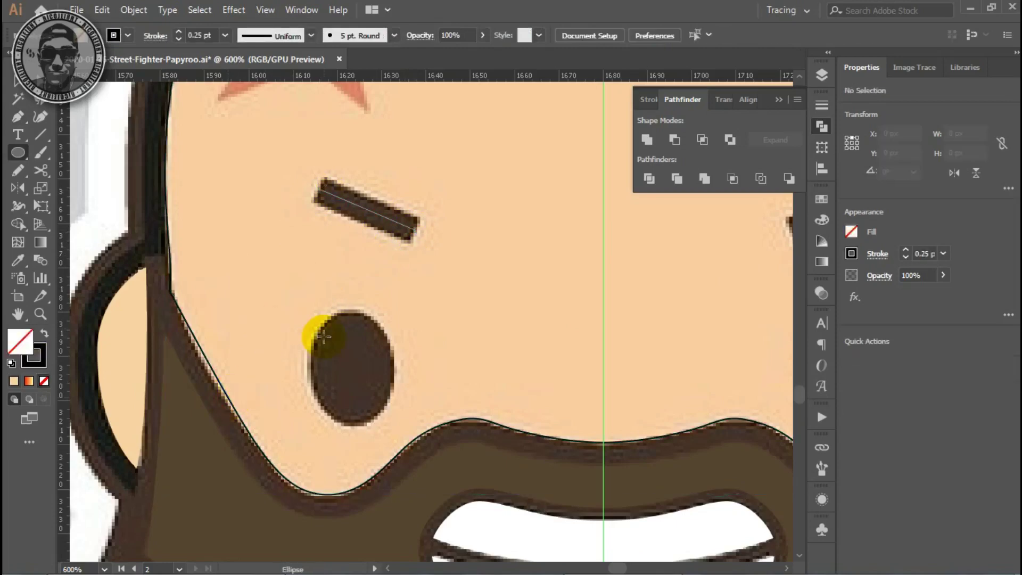
{"action": "left_click_drag", "start_coordinate": [309, 310], "coordinate": [393, 416]}
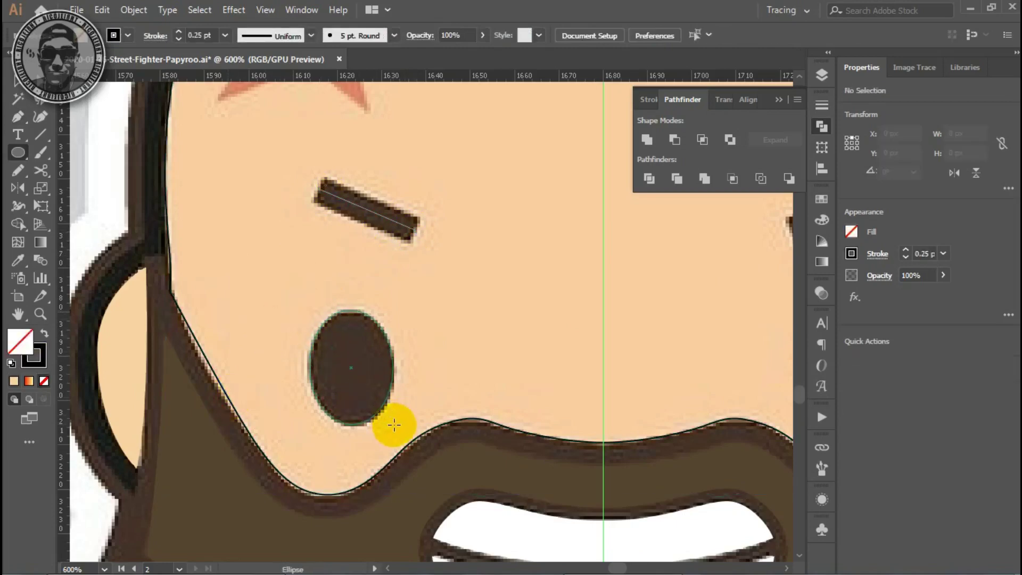
{"action": "left_click", "coordinate": [391, 415], "text": "ctrl"}
{"action": "key", "text": "ctrl+equal"}
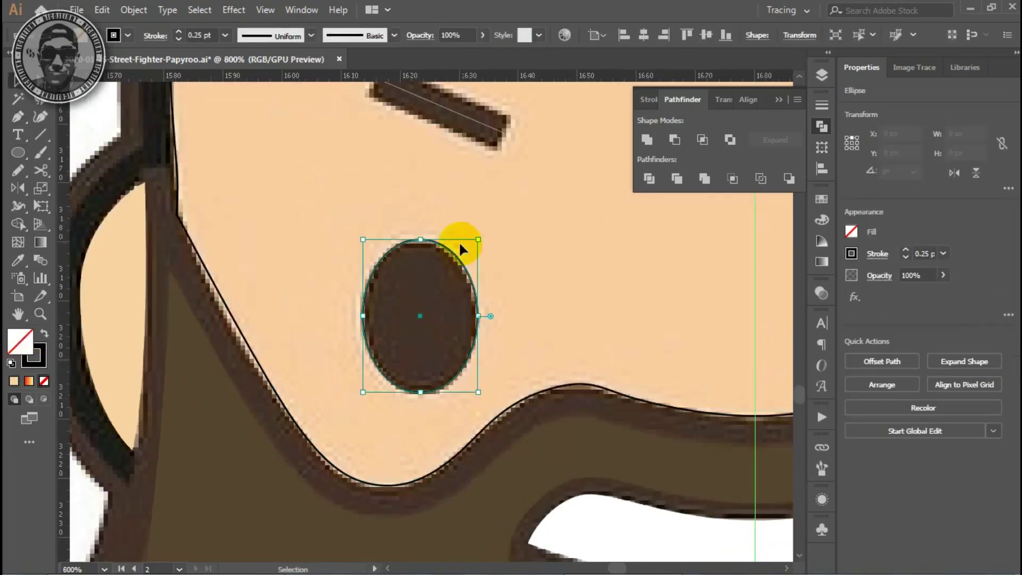
{"action": "left_click_drag", "start_coordinate": [481, 238], "coordinate": [383, 300]}
{"action": "left_click", "coordinate": [468, 234]}
{"action": "key", "text": "ctrl+minus"}
{"action": "key", "text": "ctrl+minus"}
Give the left eyebrow line a 5 pt stroke and eyedrop solid brown onto the brow and eye.
{"action": "left_click", "coordinate": [822, 106]}
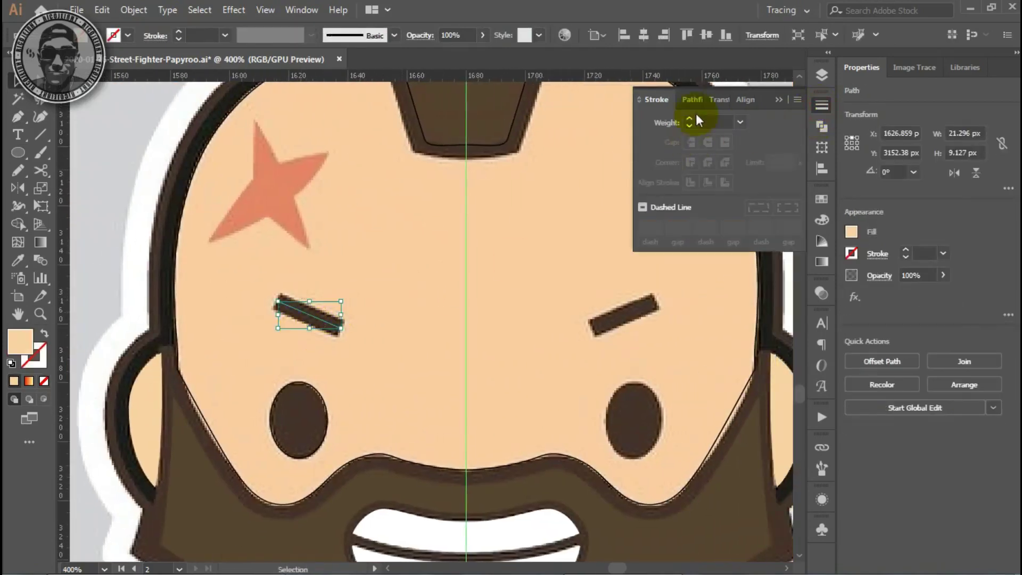
{"action": "left_click", "coordinate": [690, 120]}
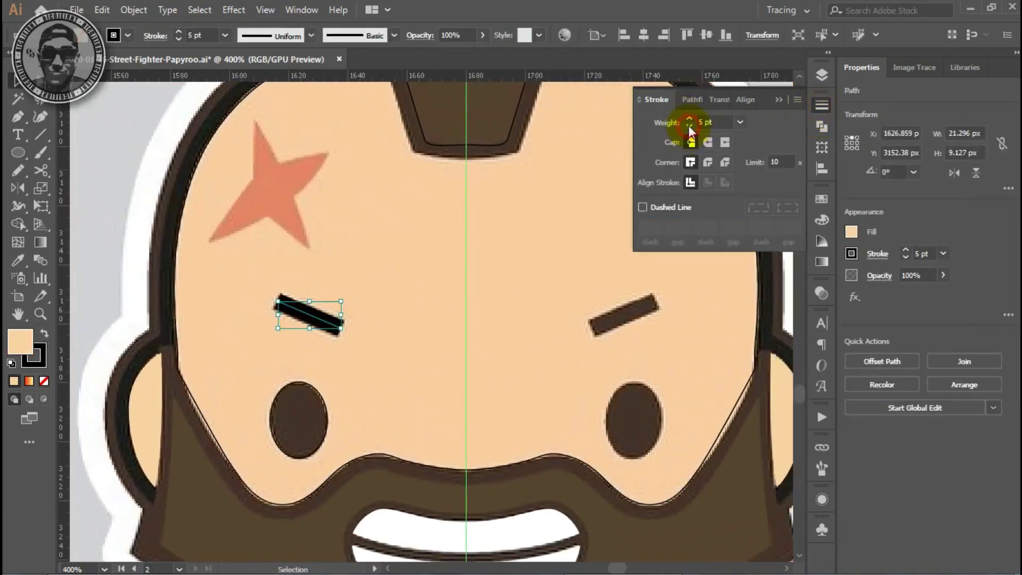
{"action": "left_click", "coordinate": [326, 410], "text": "shift"}
{"action": "key", "text": "i"}
{"action": "scroll", "coordinate": [319, 406], "scroll_direction": "down", "scroll_amount": 1}
{"action": "left_click", "coordinate": [300, 386]}
{"action": "key", "text": "v"}
{"action": "left_click", "coordinate": [137, 240]}
Select the top hair shape and sample the dark brown hair colour onto it.
{"action": "left_click", "coordinate": [411, 330]}
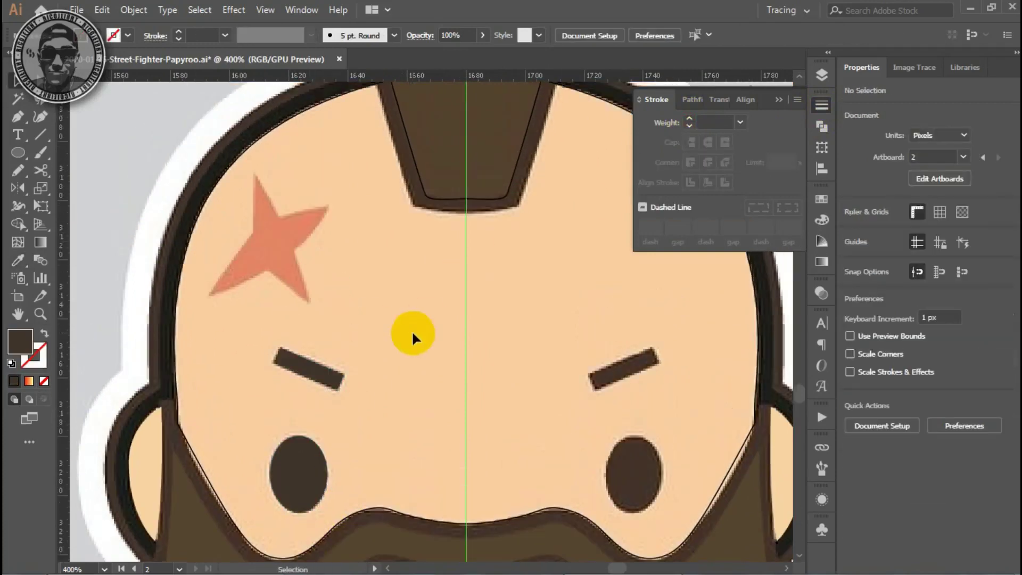
{"action": "scroll", "coordinate": [411, 330], "scroll_direction": "up", "scroll_amount": 3}
{"action": "left_click", "coordinate": [422, 212]}
{"action": "scroll", "coordinate": [425, 340], "scroll_direction": "down", "scroll_amount": 2}
{"action": "key", "text": "i"}
{"action": "left_click", "coordinate": [426, 497]}
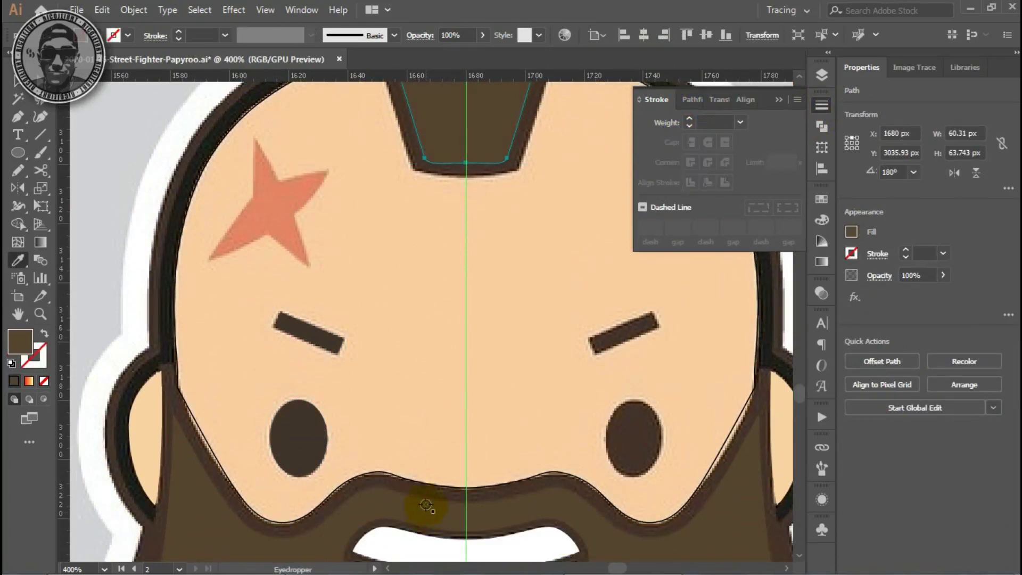
{"action": "scroll", "coordinate": [319, 362], "scroll_direction": "up", "scroll_amount": 4}
{"action": "key", "text": "v"}
{"action": "left_click", "coordinate": [425, 223]}
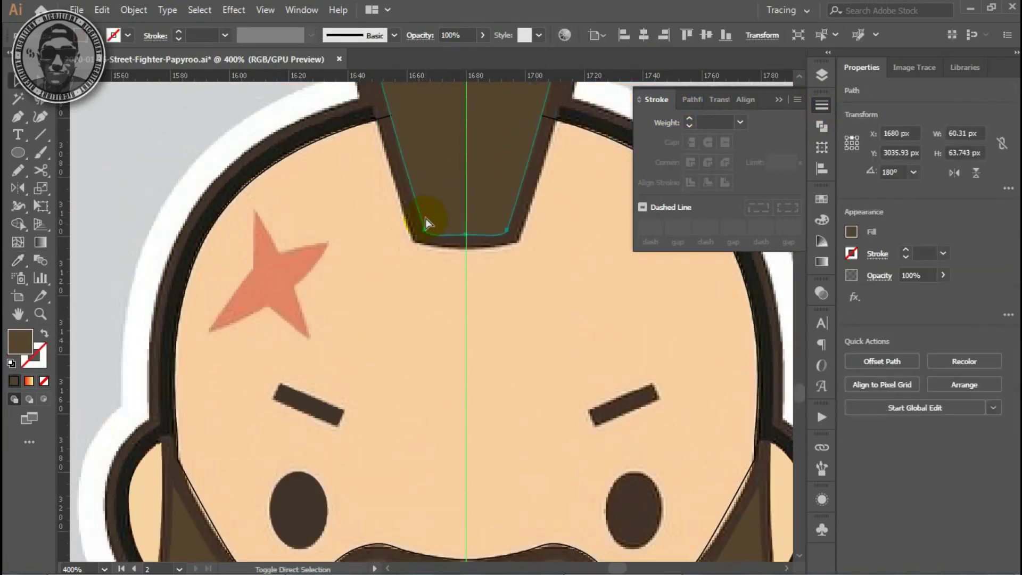
{"action": "scroll", "coordinate": [437, 318], "scroll_direction": "down", "scroll_amount": 2}
{"action": "scroll", "coordinate": [308, 189], "scroll_direction": "up", "scroll_amount": 2}
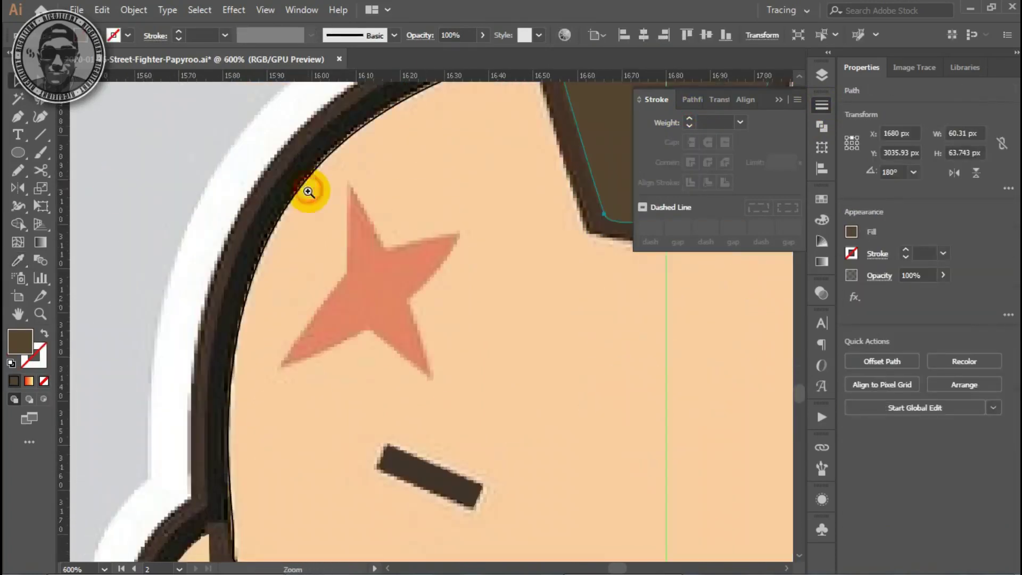
{"action": "left_click", "coordinate": [165, 241]}
Pen-trace a no-fill, dark-outline star around the forehead star scar.
{"action": "key", "text": "p"}
{"action": "key", "text": "shift+x"}
{"action": "left_click", "coordinate": [429, 377]}
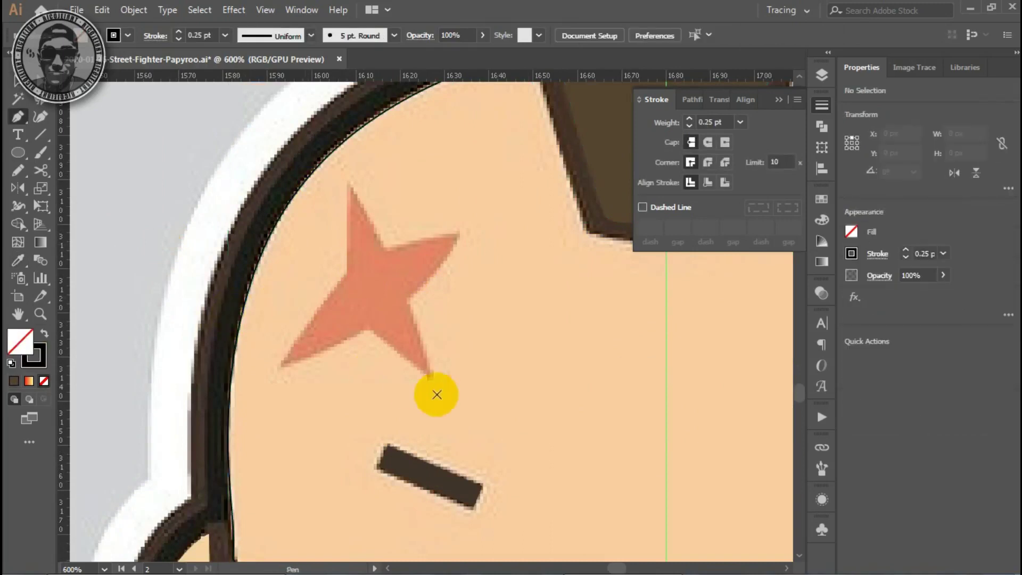
{"action": "left_click", "coordinate": [367, 329]}
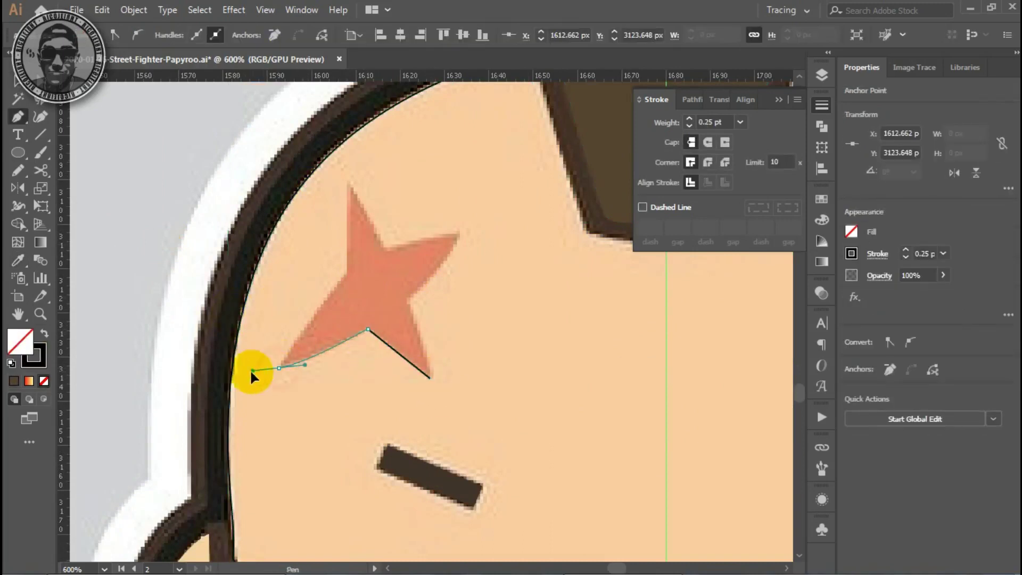
{"action": "left_click", "coordinate": [279, 368]}
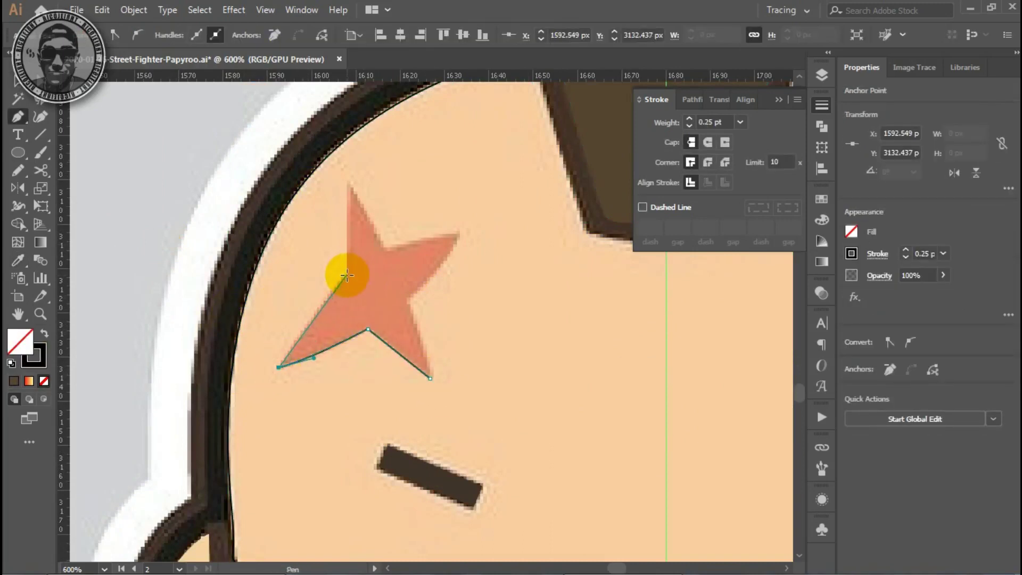
{"action": "left_click", "coordinate": [346, 275]}
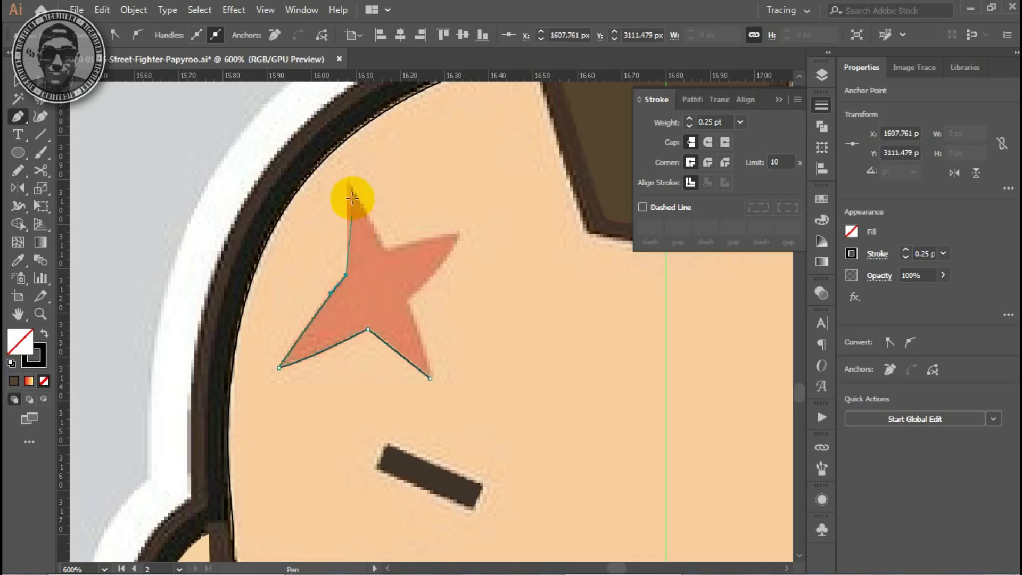
{"action": "left_click", "coordinate": [385, 250]}
{"action": "left_click", "coordinate": [461, 232]}
{"action": "left_click_drag", "start_coordinate": [370, 322], "coordinate": [407, 301]}
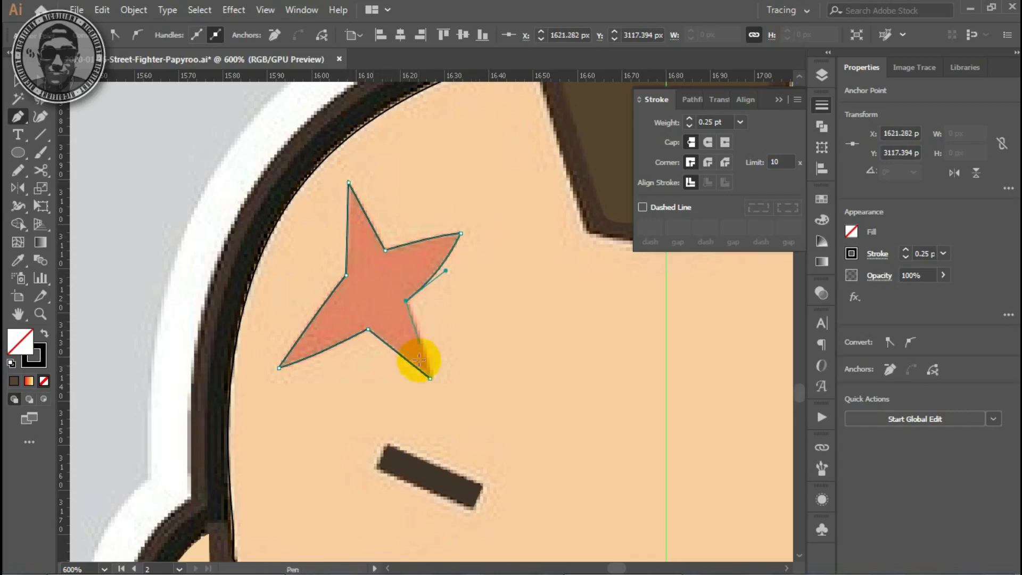
{"action": "left_click", "coordinate": [430, 377]}
{"action": "key", "text": "v"}
{"action": "left_click", "coordinate": [474, 330]}
{"action": "scroll", "coordinate": [588, 338], "scroll_direction": "down", "scroll_amount": 3}
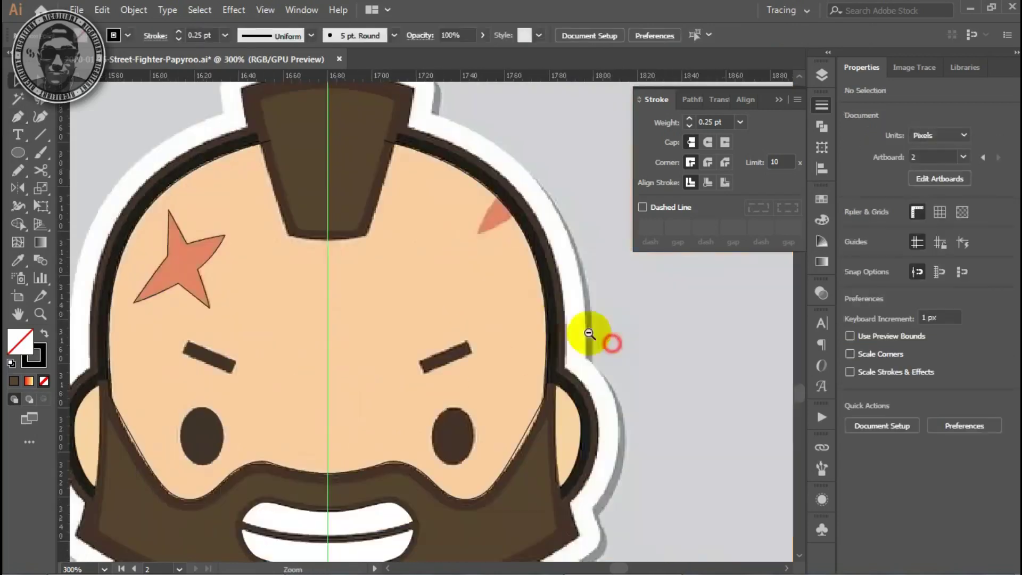
{"action": "scroll", "coordinate": [418, 296], "scroll_direction": "up", "scroll_amount": 3}
Draw a closed triangle scar at the upper-right forehead overlapping the head outline.
{"action": "key", "text": "p"}
{"action": "left_click", "coordinate": [495, 327]}
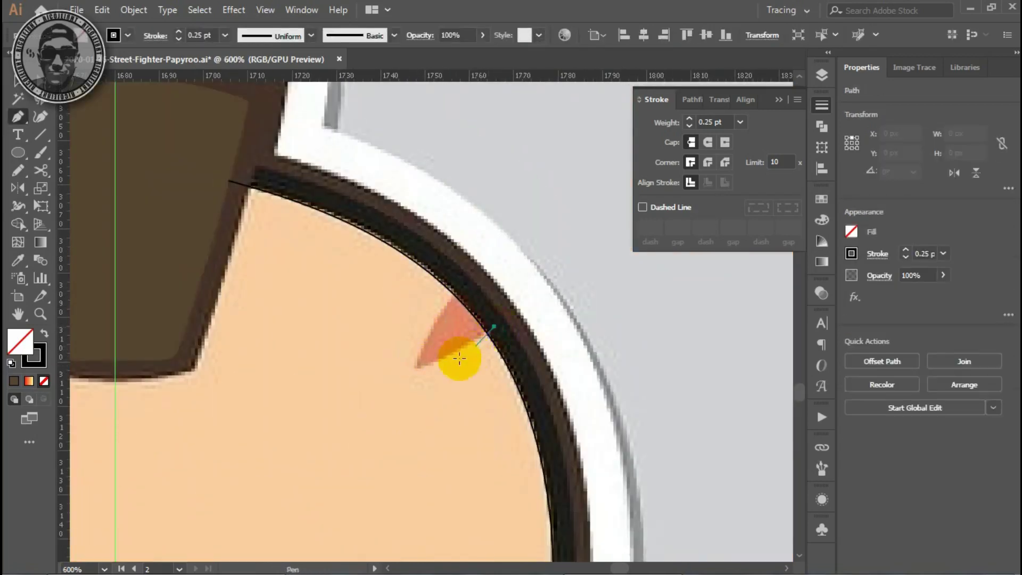
{"action": "mouse_move", "coordinate": [416, 368]}
{"action": "left_mouse_down"}
{"action": "mouse_move", "coordinate": [378, 377]}
{"action": "mouse_move", "coordinate": [417, 366]}
{"action": "left_mouse_up"}
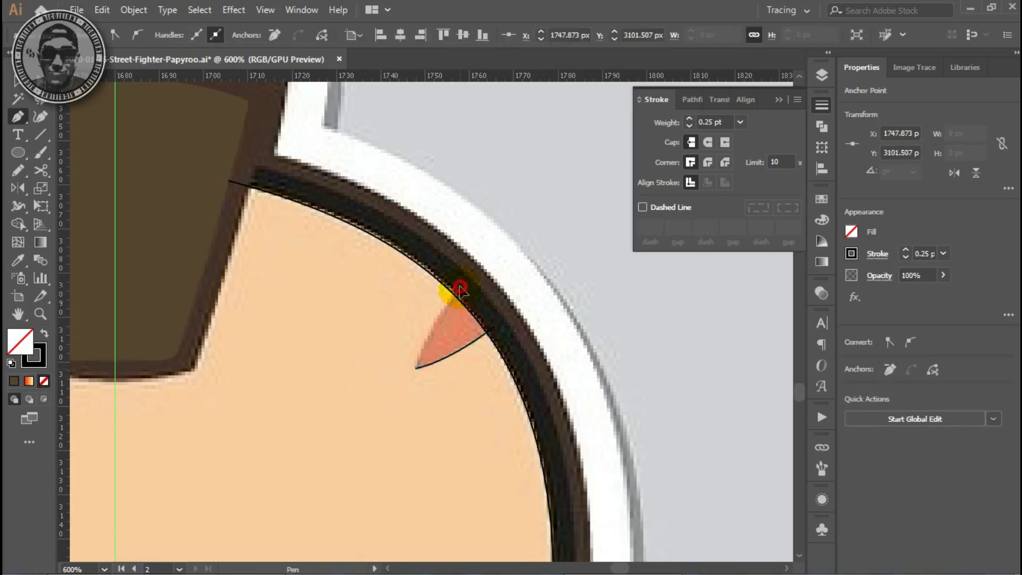
{"action": "left_click", "coordinate": [494, 326]}
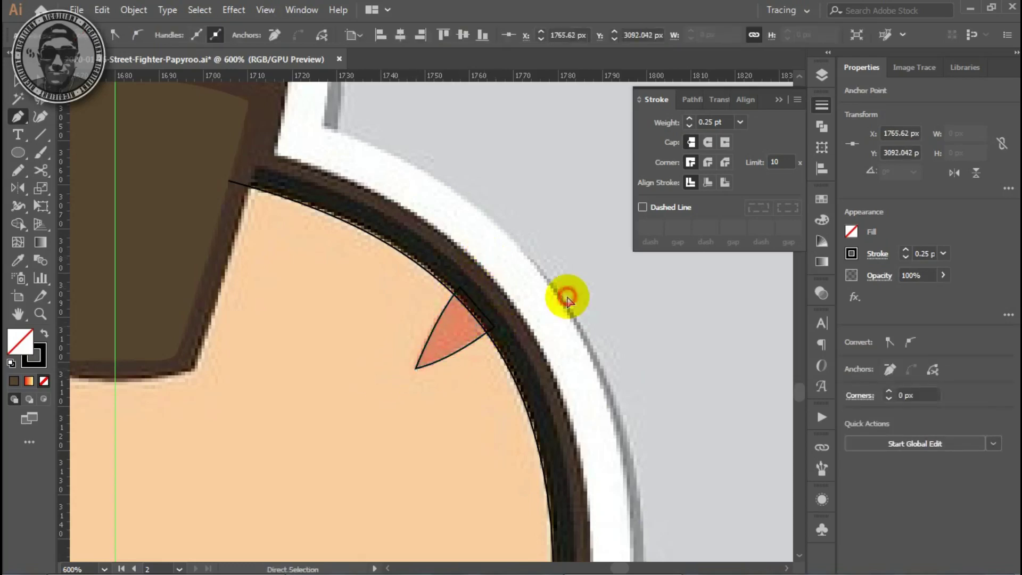
{"action": "scroll", "coordinate": [368, 341], "scroll_direction": "down", "scroll_amount": 3}
{"action": "key", "text": "a"}
{"action": "left_click", "coordinate": [557, 325]}
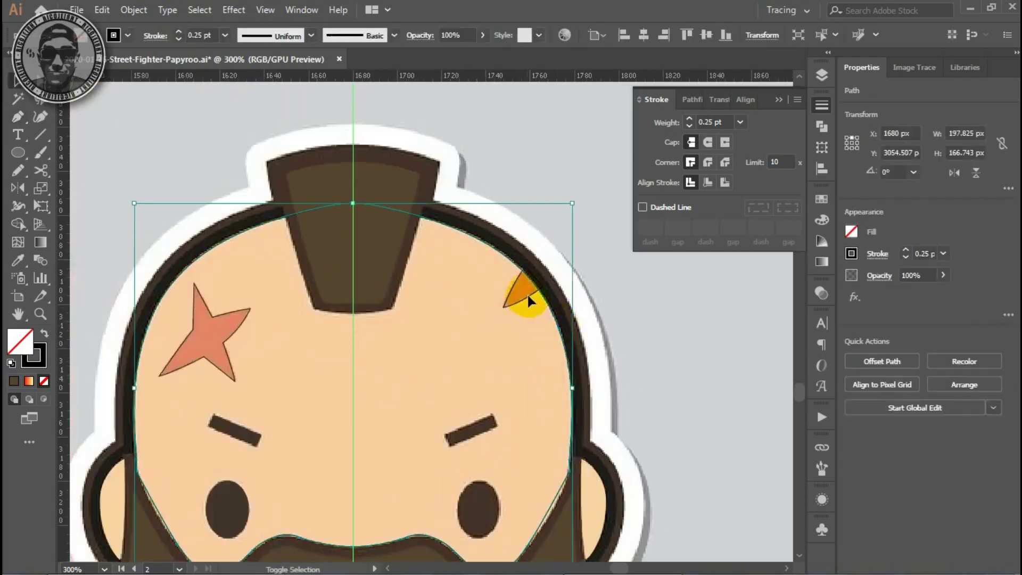
Intersect the triangle with the head outline and fill both forehead scars salmon.
{"action": "left_click", "coordinate": [821, 126]}
{"action": "left_click", "coordinate": [702, 139]}
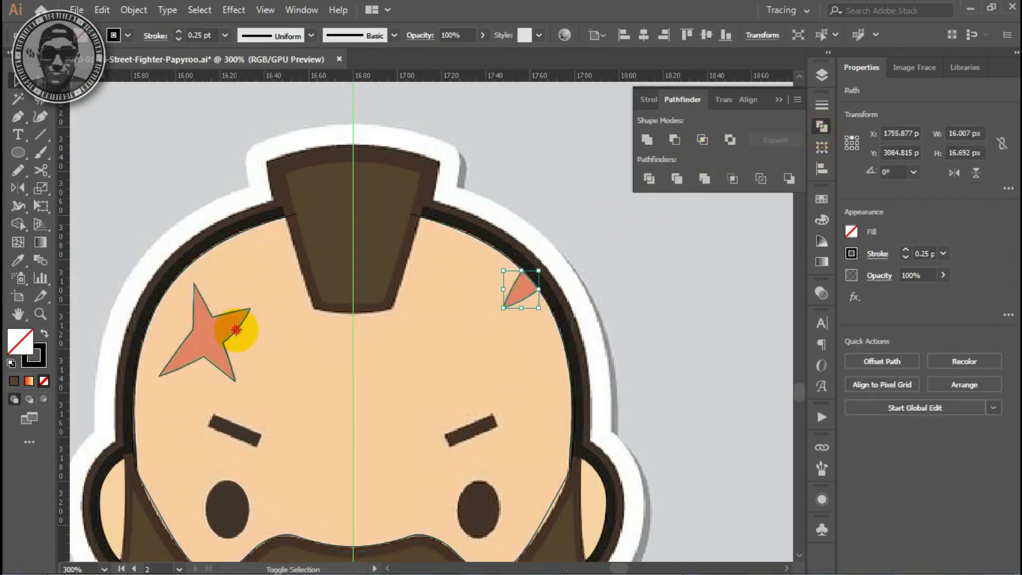
{"action": "left_click", "coordinate": [236, 329], "text": "shift"}
{"action": "scroll", "coordinate": [349, 429], "scroll_direction": "down", "scroll_amount": 4}
{"action": "left_click", "coordinate": [214, 501]}
{"action": "key", "text": "ctrl+shift+a"}
{"action": "key", "text": "v"}
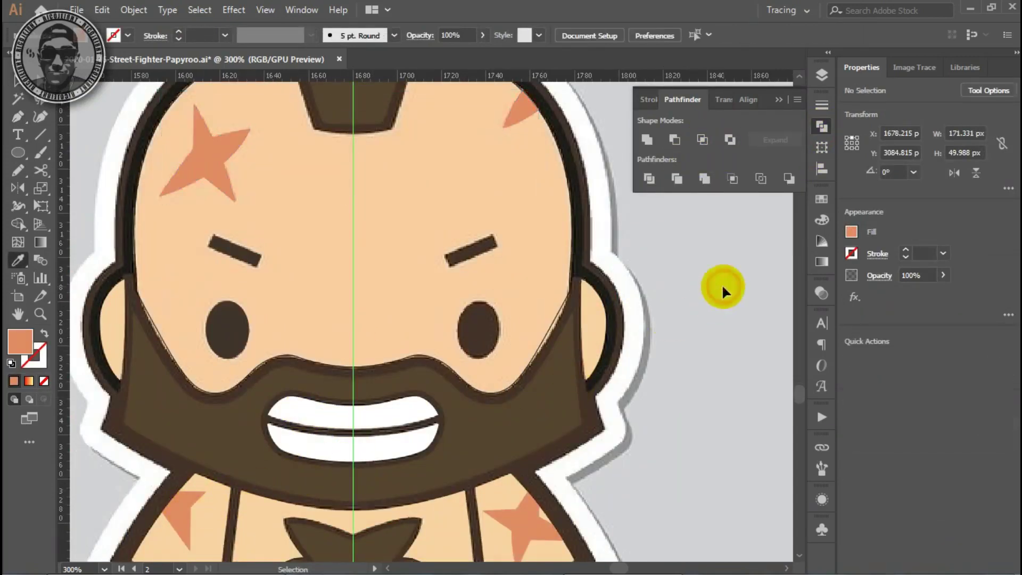
{"action": "left_click", "coordinate": [706, 369]}
{"action": "scroll", "coordinate": [692, 370], "scroll_direction": "up", "scroll_amount": 2}
{"action": "scroll", "coordinate": [426, 330], "scroll_direction": "down", "scroll_amount": 2}
Copy the left eyebrow and eye group 66.324 px horizontally over the right pair.
{"action": "left_click", "coordinate": [261, 309]}
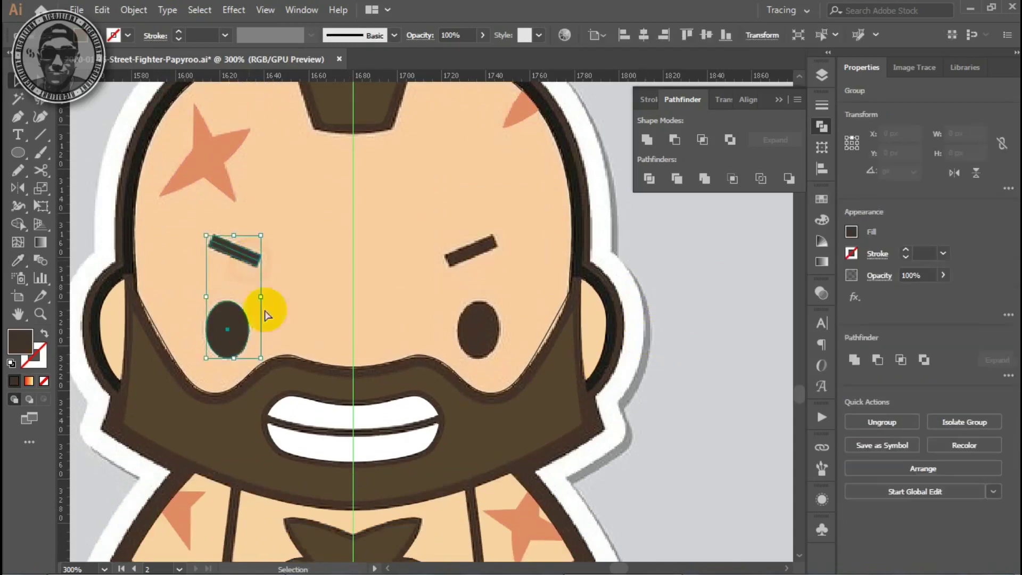
{"action": "key", "text": "ctrl+minus"}
{"action": "scroll", "coordinate": [440, 532], "scroll_direction": "down", "scroll_amount": 3}
{"action": "key", "text": "Return"}
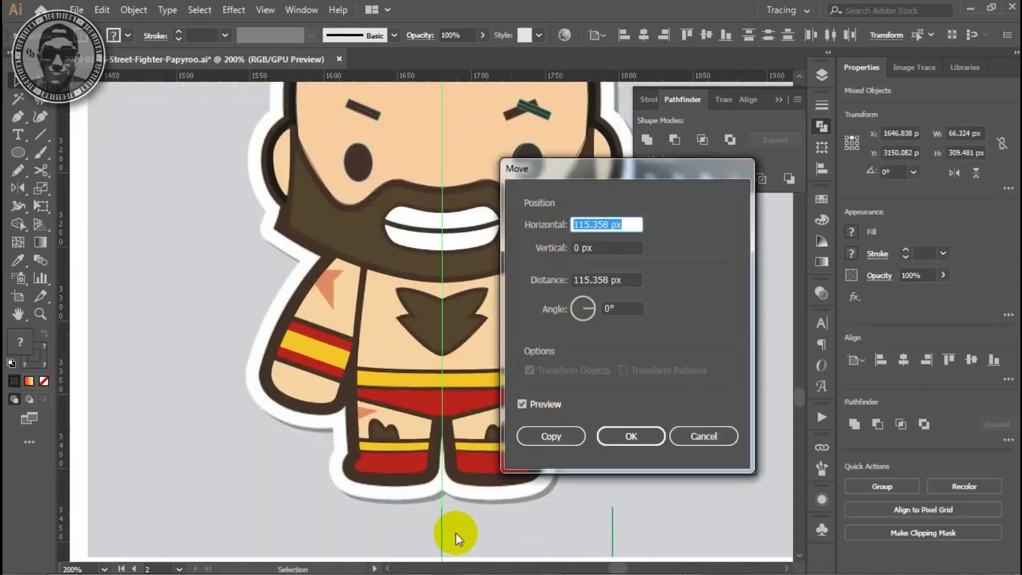
{"action": "type", "text": "4"}
{"action": "key", "text": "Tab"}
{"action": "left_click", "coordinate": [551, 436]}
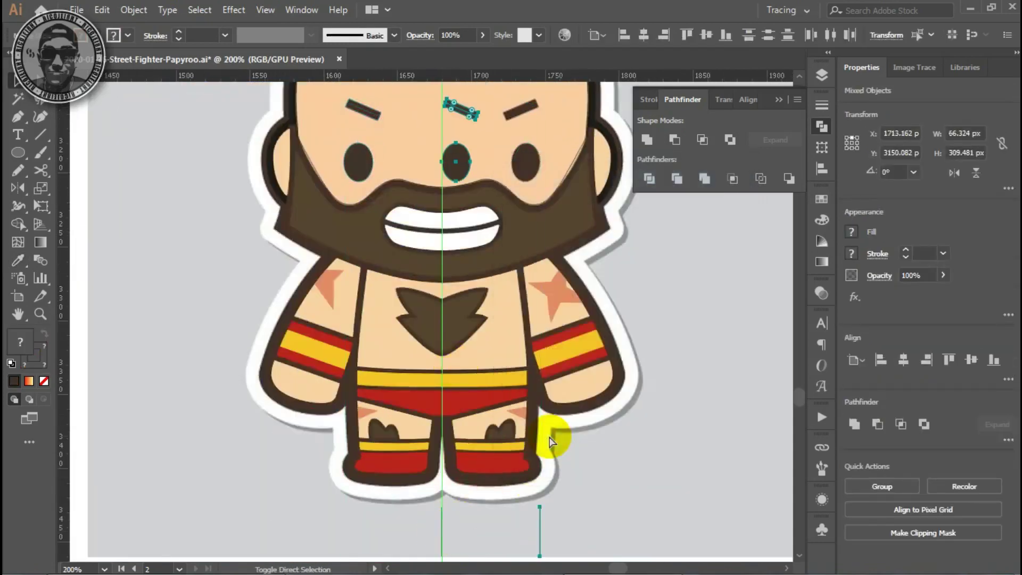
{"action": "scroll", "coordinate": [666, 314], "scroll_direction": "up", "scroll_amount": 5}
{"action": "left_click", "coordinate": [519, 319]}
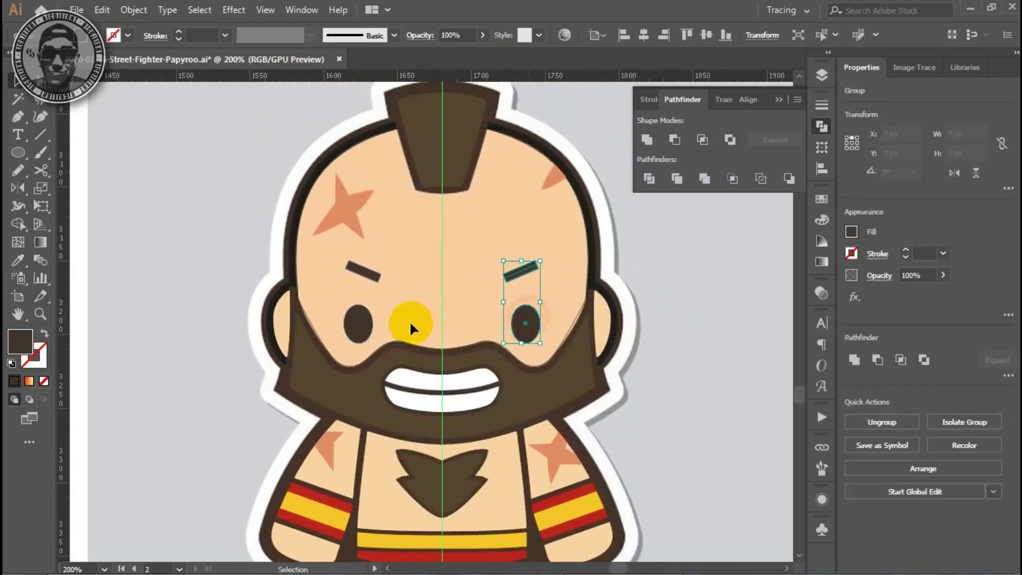
{"action": "left_click", "coordinate": [365, 330], "text": "shift"}
{"action": "key", "text": "ctrl+plus"}
{"action": "key", "text": "ctrl+plus"}
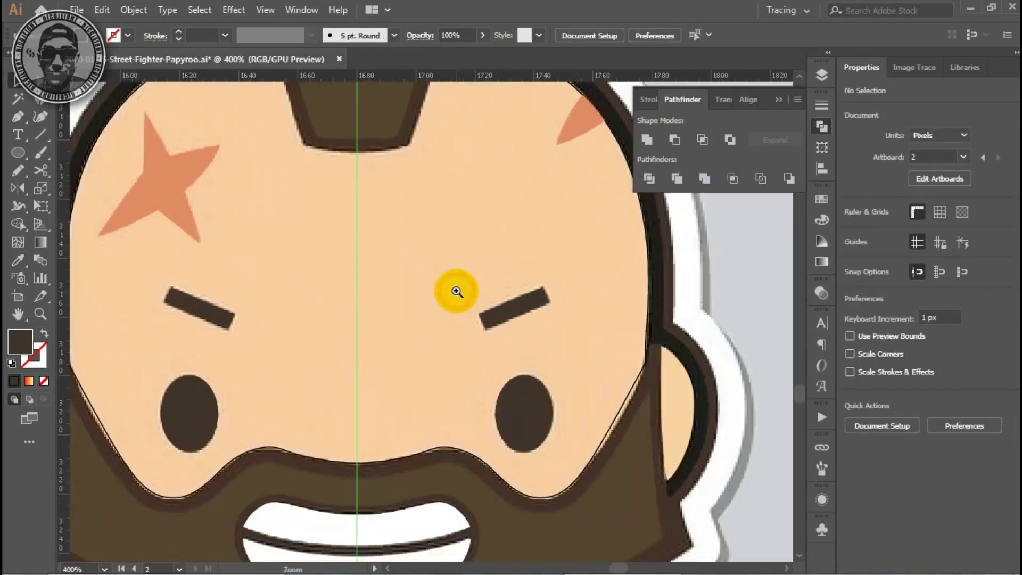
Check the right eyebrow's anchors in Outline view, then return to colour preview.
{"action": "key", "text": "ctrl+y"}
{"action": "left_click", "coordinate": [513, 308]}
{"action": "left_click", "coordinate": [205, 322]}
{"action": "key", "text": "ctrl+y"}
{"action": "scroll", "coordinate": [403, 294], "scroll_direction": "up", "scroll_amount": 3}
Give the central hair tuft a thick stroke and convert it with Outline Stroke.
{"action": "left_click", "coordinate": [418, 201]}
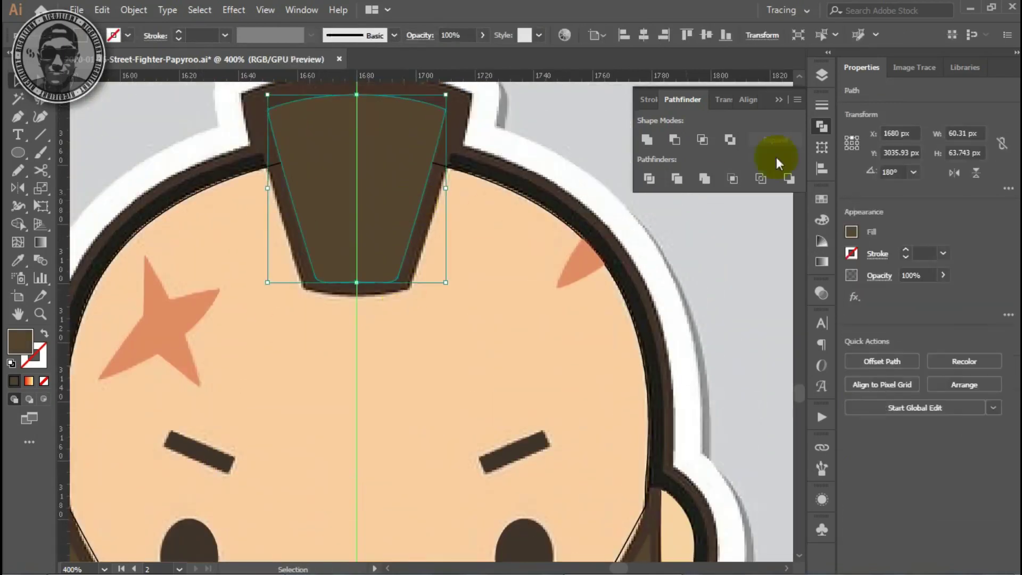
{"action": "key", "text": "ctrl+F10"}
{"action": "key", "text": "Return"}
{"action": "left_click", "coordinate": [689, 119]}
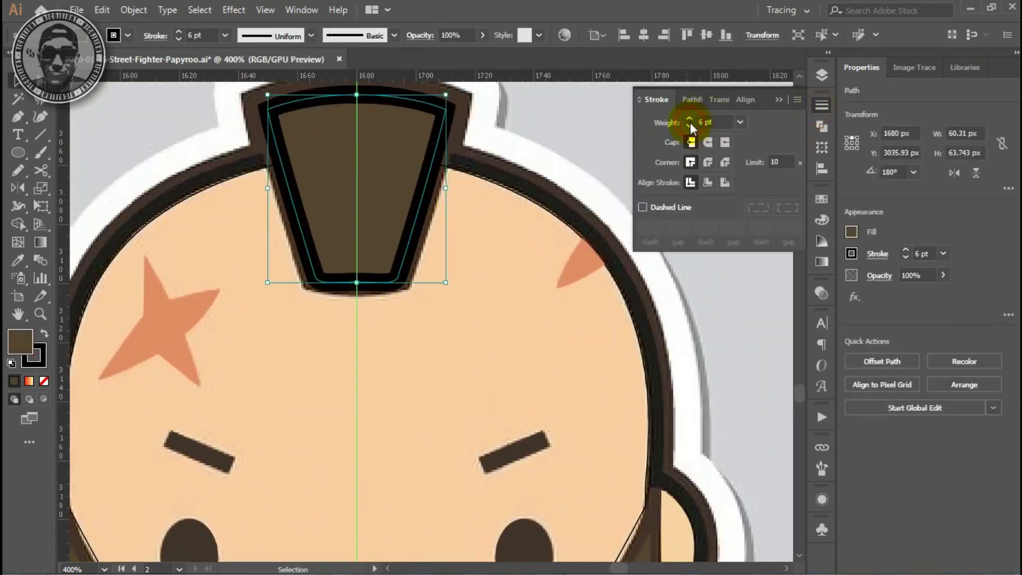
{"action": "left_click", "coordinate": [689, 119]}
{"action": "left_click", "coordinate": [689, 119]}
{"action": "left_click", "coordinate": [689, 120]}
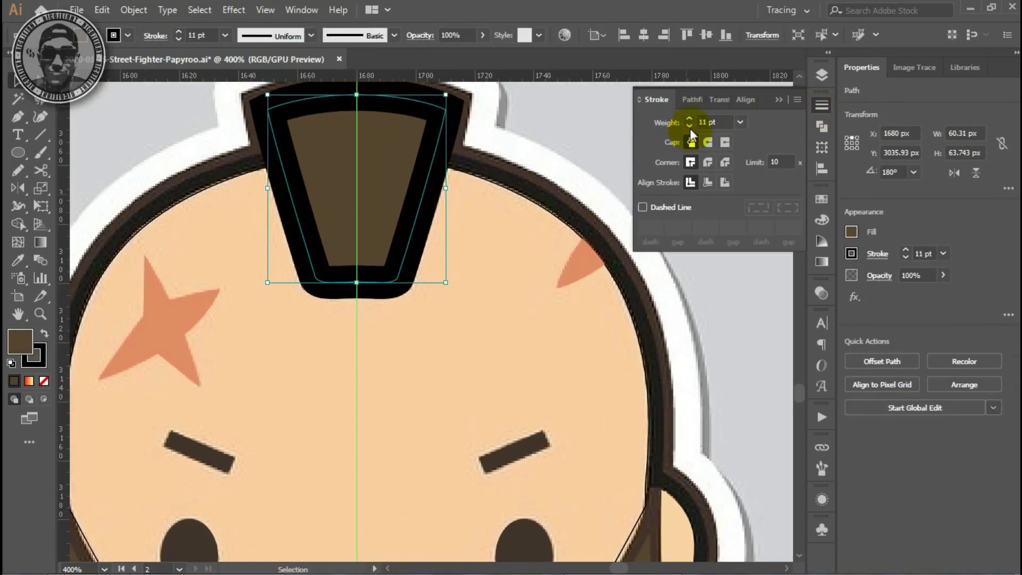
{"action": "key", "text": "ctrl+shift+o"}
Unite the tuft shapes, then Minus Front them from the head to cut the gap.
{"action": "left_click", "coordinate": [821, 126]}
{"action": "left_click", "coordinate": [647, 139]}
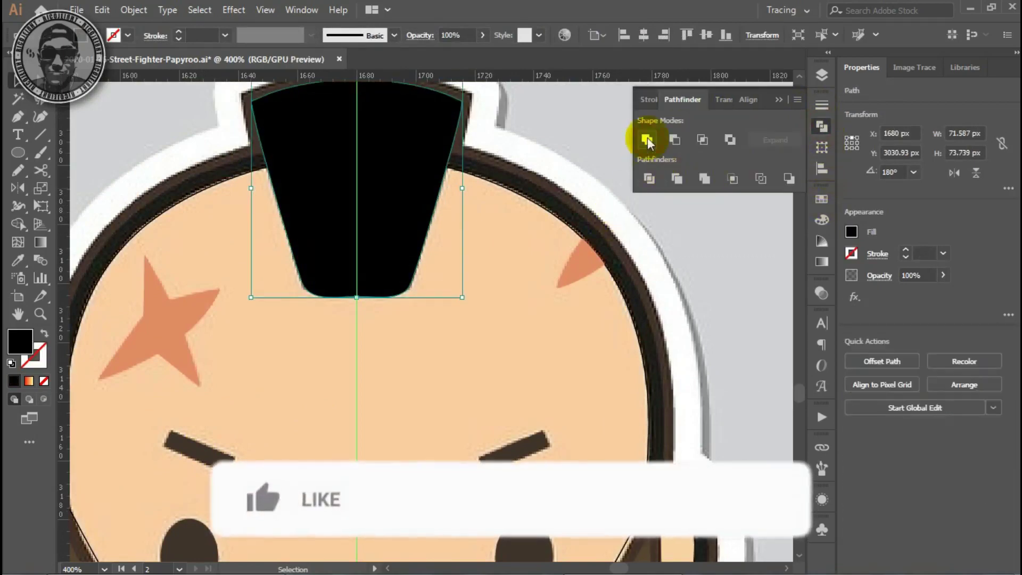
{"action": "left_click", "coordinate": [548, 217], "text": "shift"}
{"action": "left_click", "coordinate": [672, 139]}
{"action": "left_click", "coordinate": [405, 365], "text": "alt"}
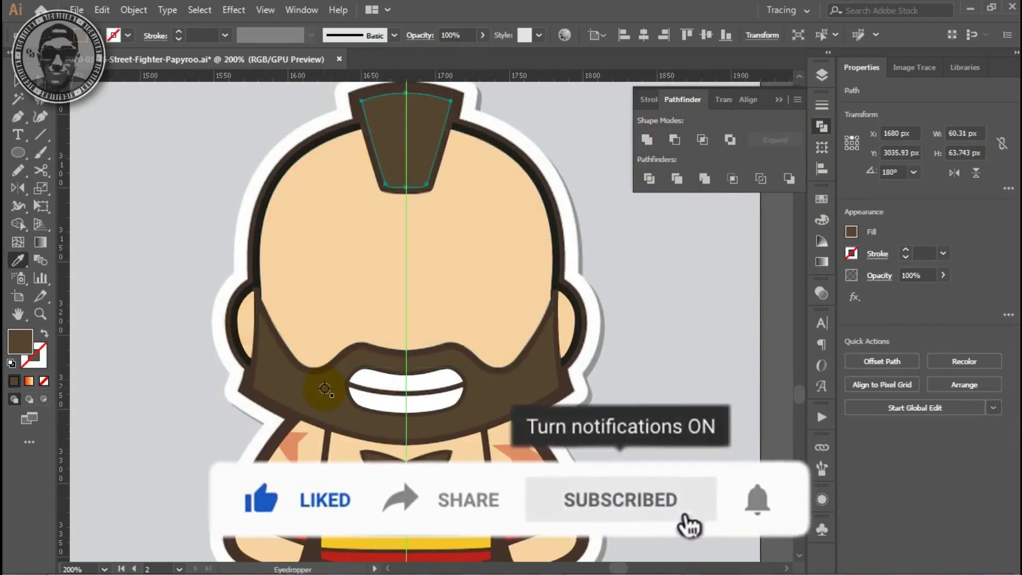
{"action": "key", "text": "ctrl+bracketleft"}
{"action": "left_click", "coordinate": [648, 343]}
{"action": "scroll", "coordinate": [648, 342], "scroll_direction": "down", "scroll_amount": 3}
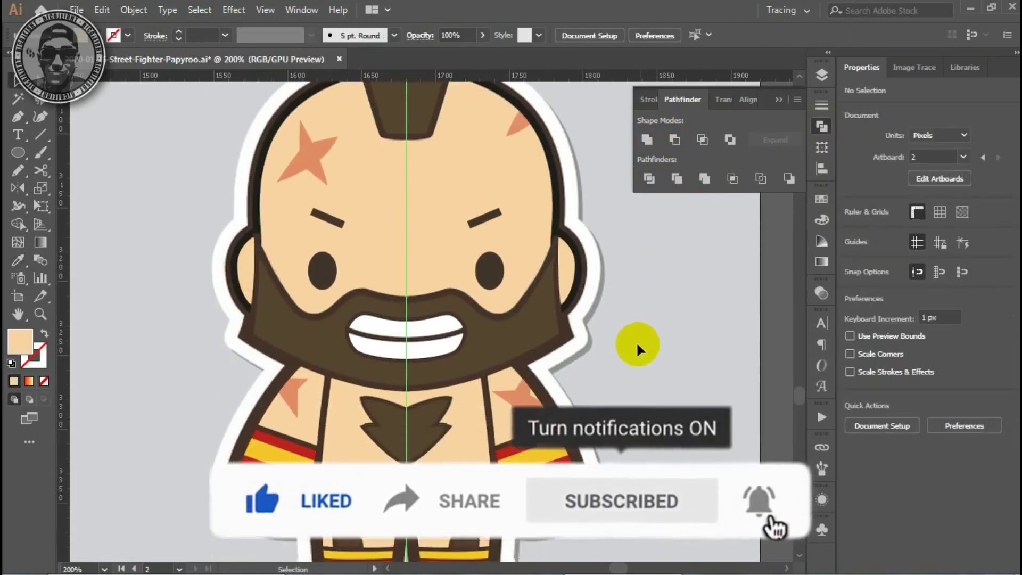
Move the dark silhouette -489 px horizontally behind the character and show the Layers panel.
{"action": "scroll", "coordinate": [466, 430], "scroll_direction": "down", "scroll_amount": 2}
{"action": "scroll", "coordinate": [652, 347], "scroll_direction": "right", "scroll_amount": 5}
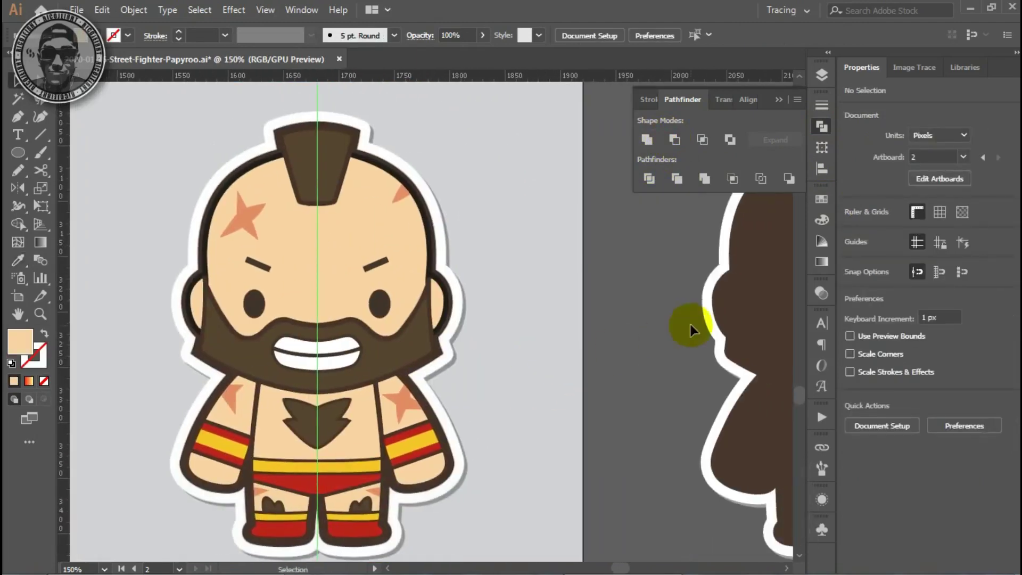
{"action": "left_click", "coordinate": [758, 353]}
{"action": "key", "text": "Return"}
{"action": "type", "text": "-489"}
{"action": "key", "text": "Return"}
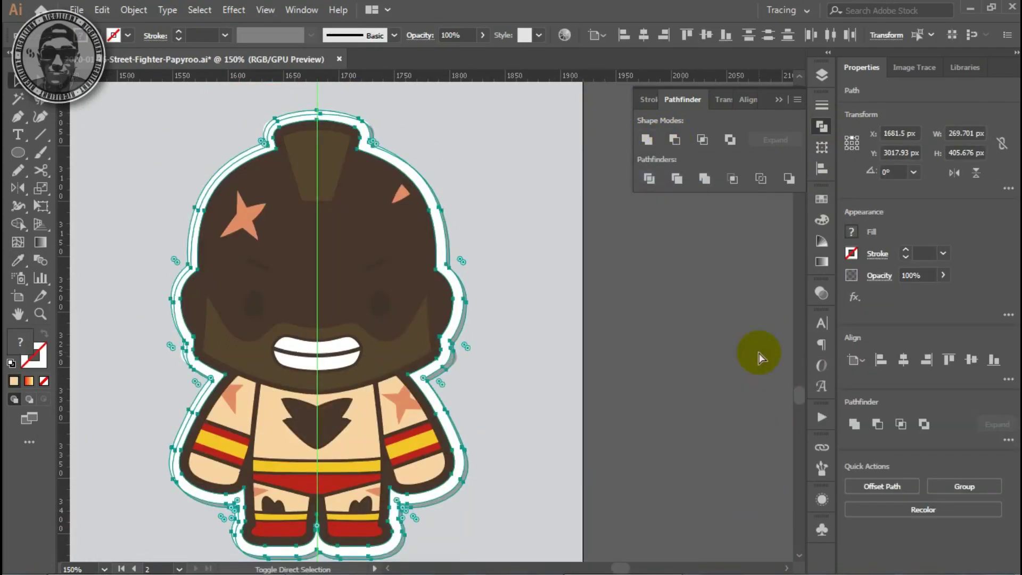
{"action": "left_click", "coordinate": [695, 366]}
{"action": "key", "text": "ctrl+minus"}
{"action": "left_click_drag", "start_coordinate": [458, 357], "coordinate": [497, 360]}
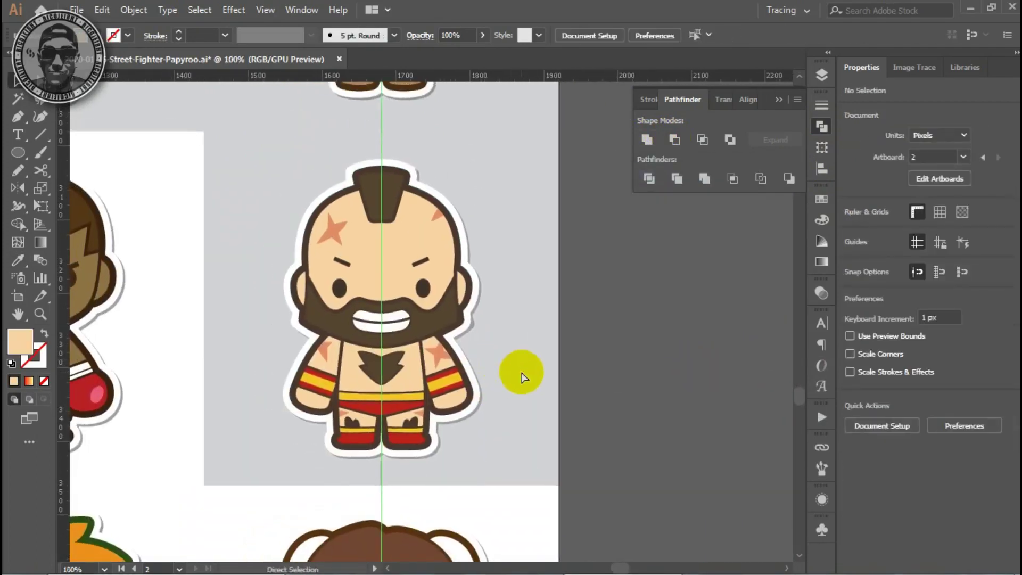
{"action": "left_click", "coordinate": [821, 75]}
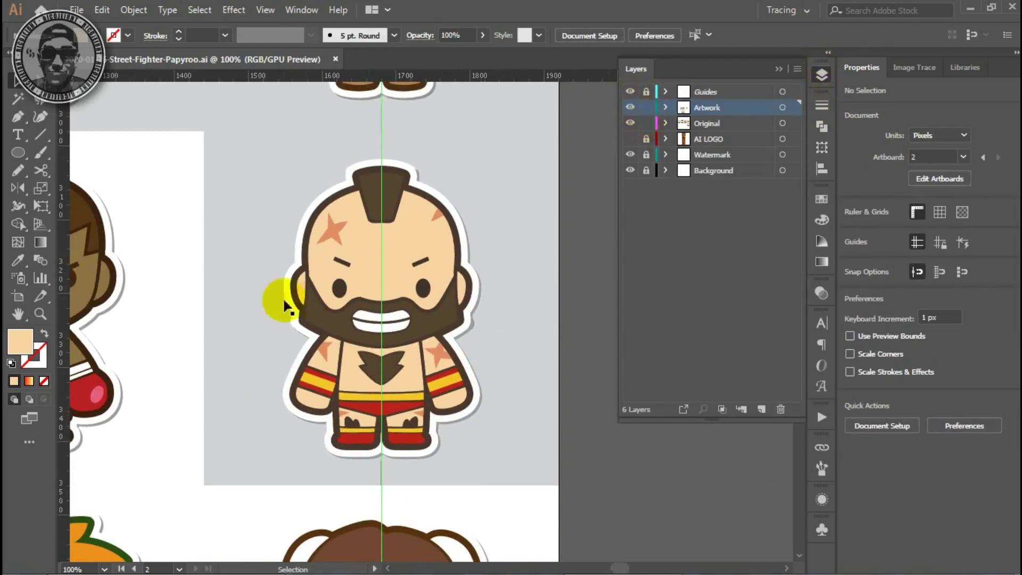
Place the original Zangief reference image beside the finished sticker for comparison.
{"action": "left_click_drag", "start_coordinate": [285, 306], "coordinate": [554, 273]}
{"action": "left_click", "coordinate": [822, 75]}
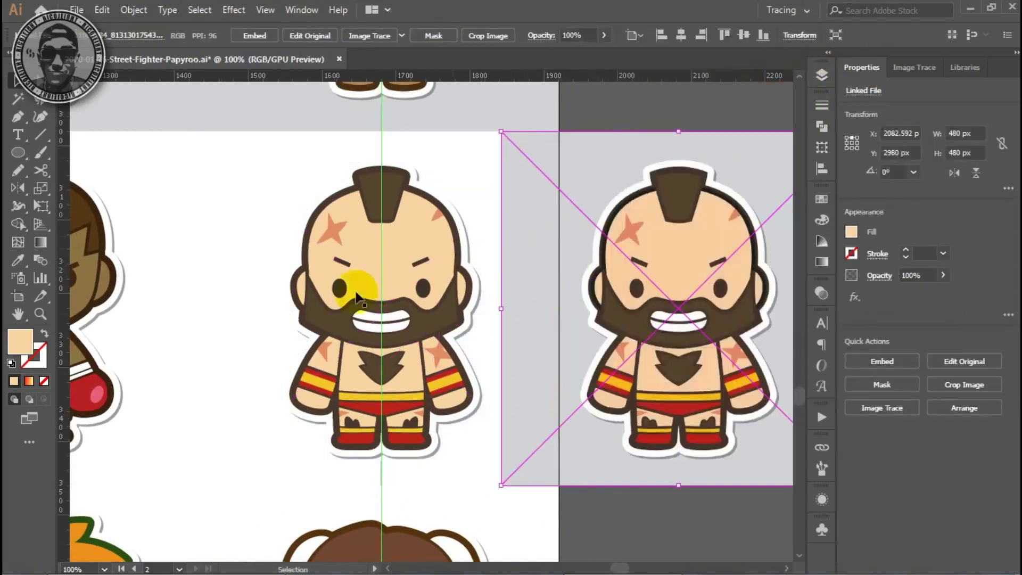
{"action": "left_click", "coordinate": [267, 327]}
{"action": "left_click_drag", "start_coordinate": [267, 326], "coordinate": [239, 335]}
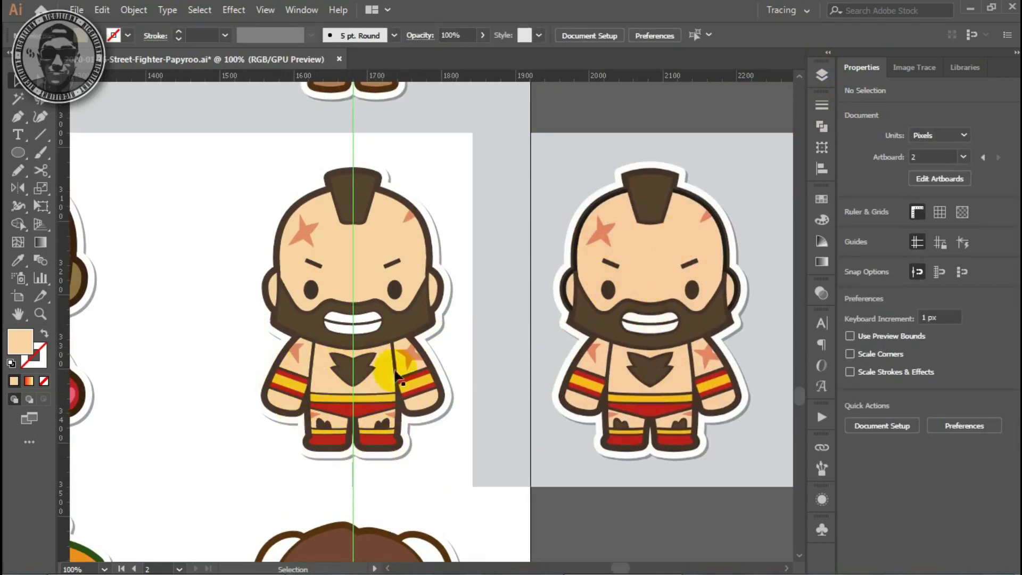
Delete the reference image and centre the zoomed-in vector Zangief in view.
{"action": "left_click", "coordinate": [662, 250]}
{"action": "key", "text": "Delete"}
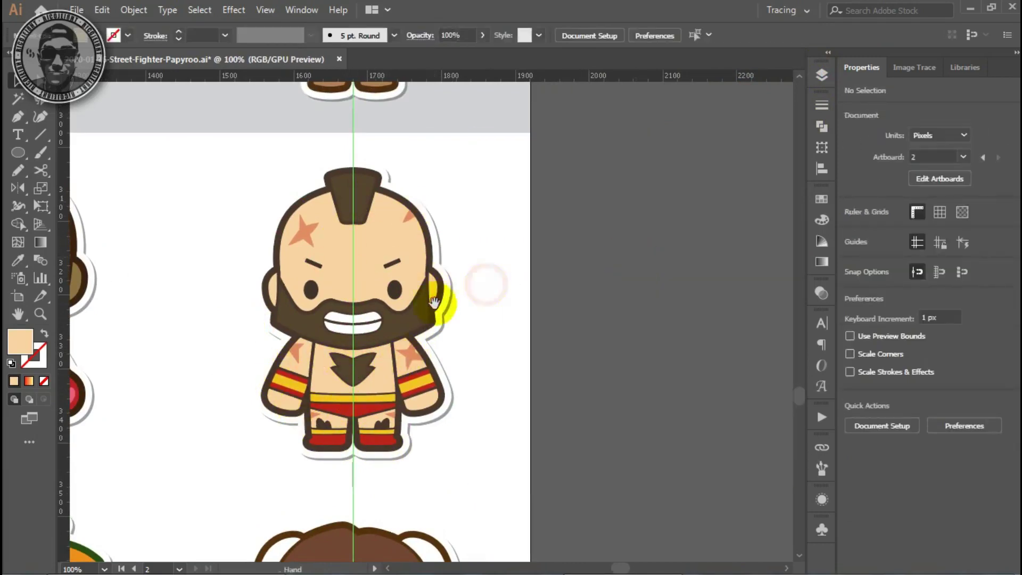
{"action": "key", "text": "z"}
{"action": "left_click", "coordinate": [420, 318]}
{"action": "left_click_drag", "start_coordinate": [570, 308], "coordinate": [488, 309]}
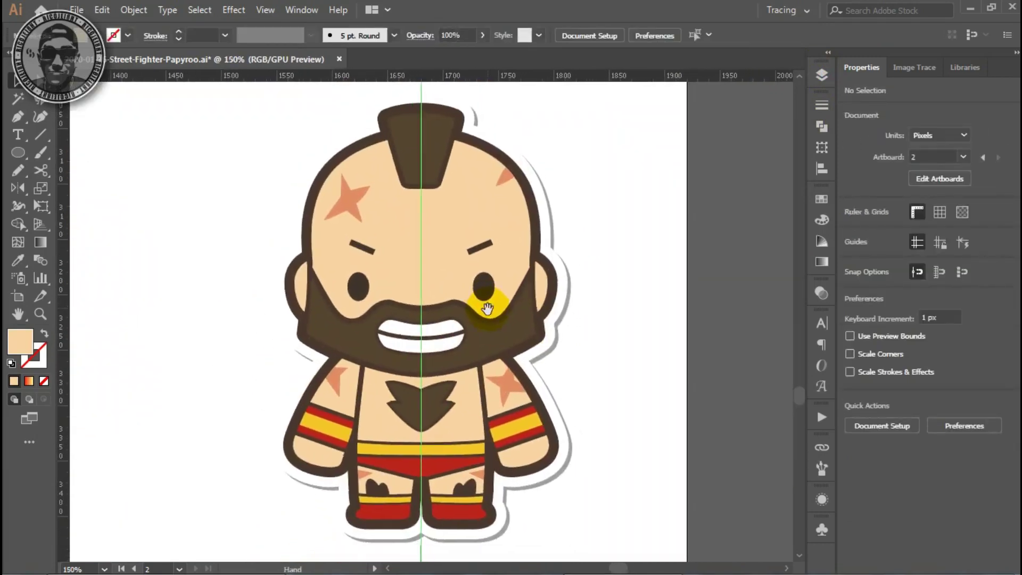